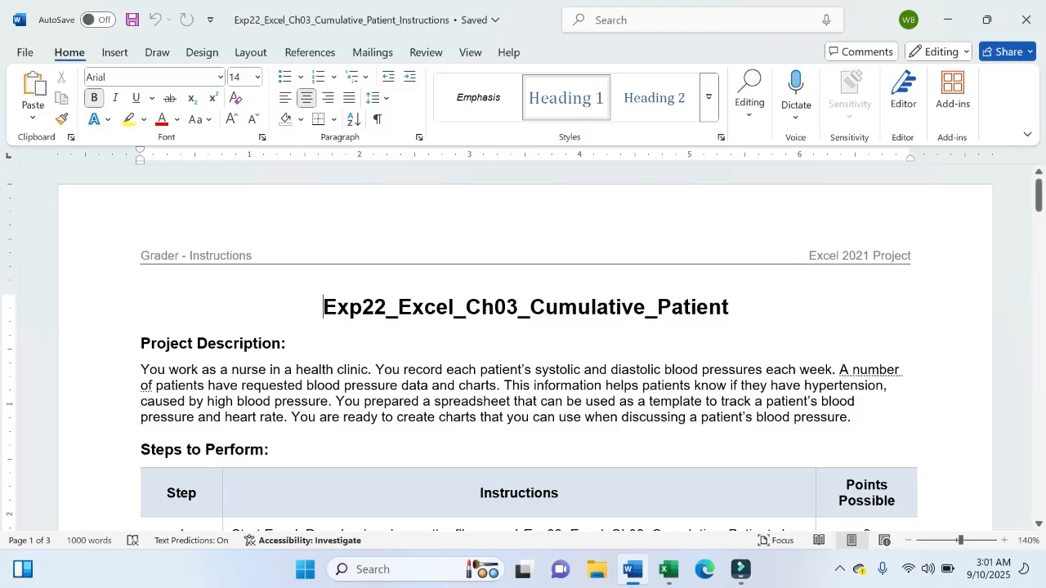
Highlight "prepared a spreadsheet", "template to track a patient's blood" and "create charts" in yellow in the Project Description.
left_click_drag(364, 401, 512, 401)
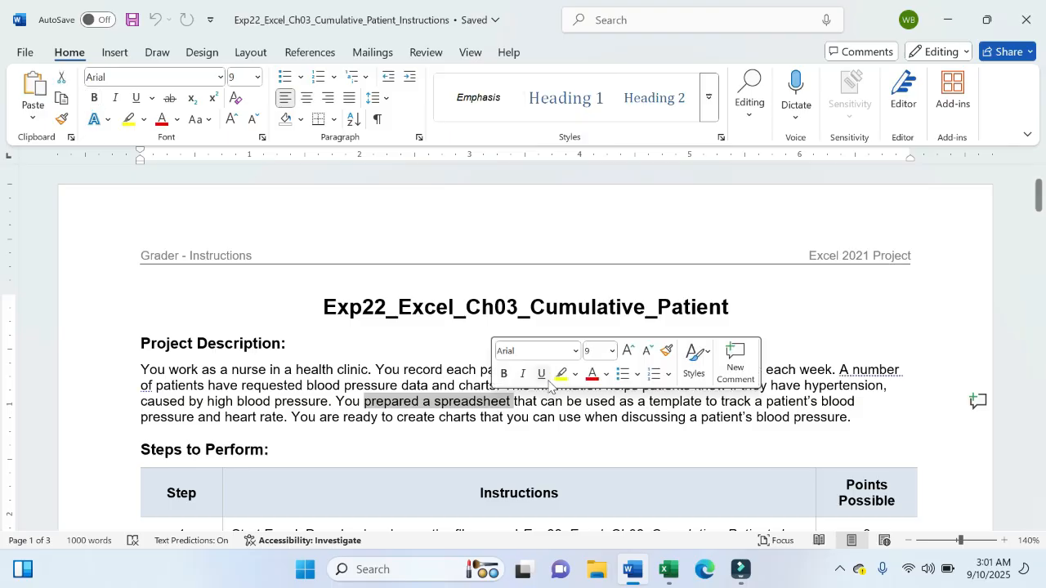
left_click(561, 373)
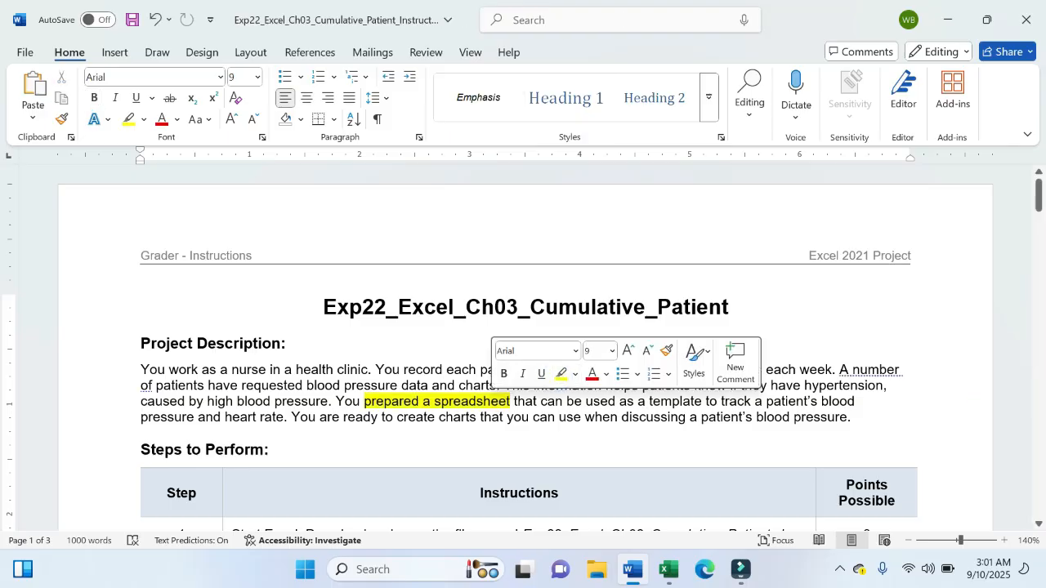
left_click_drag(649, 401, 855, 401)
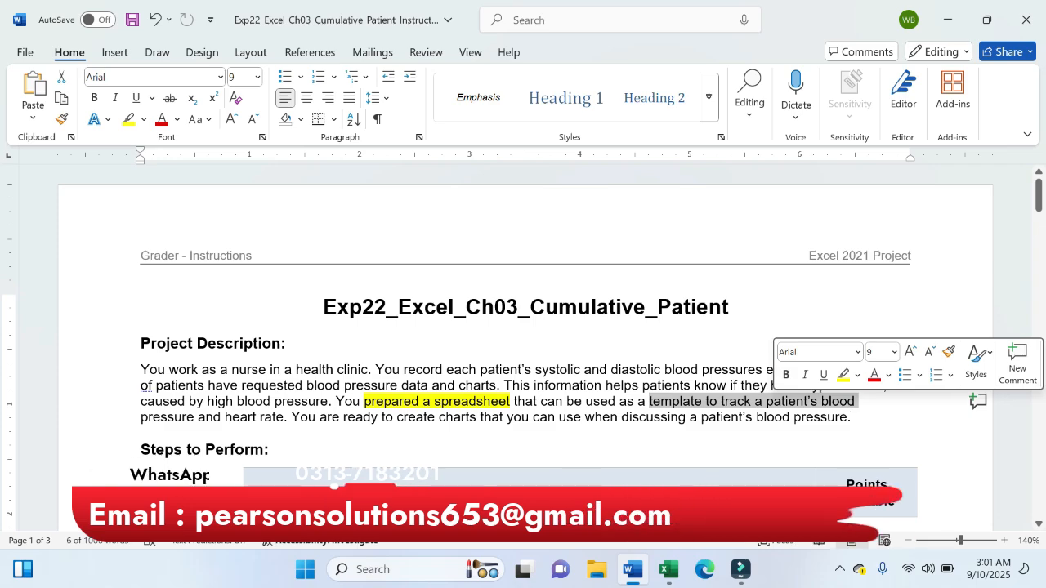
left_click(843, 374)
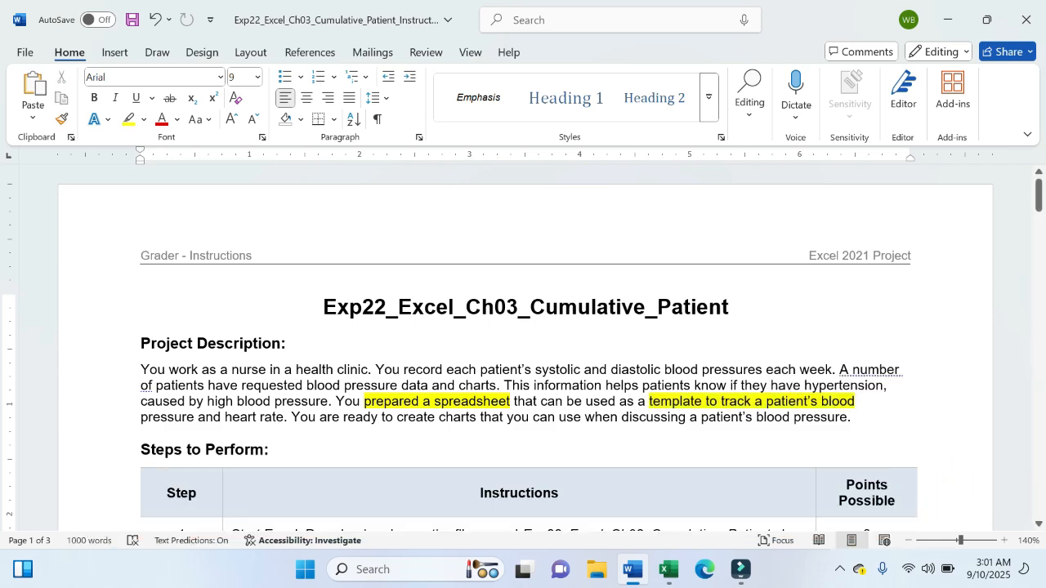
left_click_drag(397, 416, 476, 422)
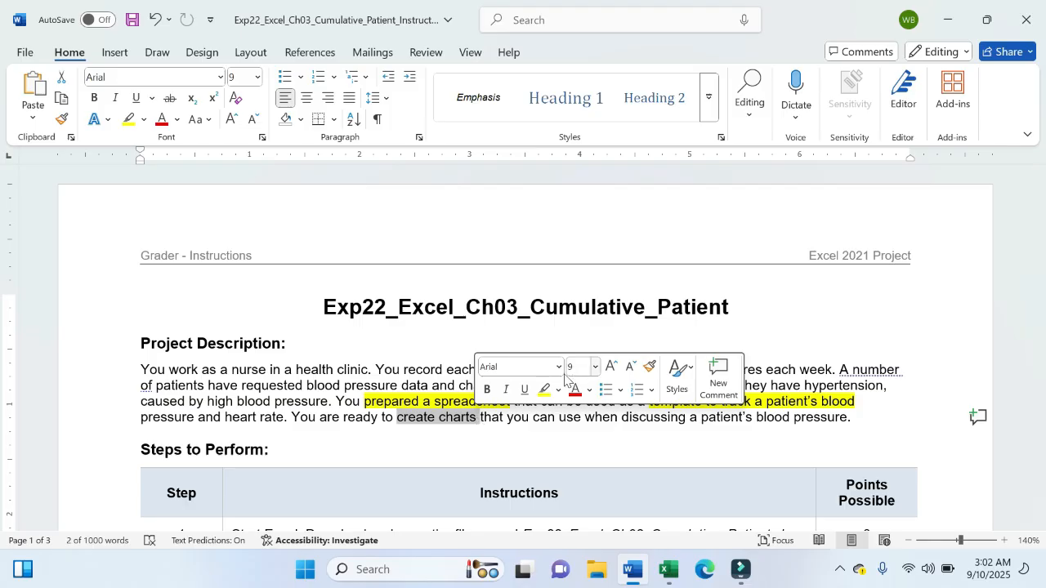
left_click(546, 389)
left_click(541, 434)
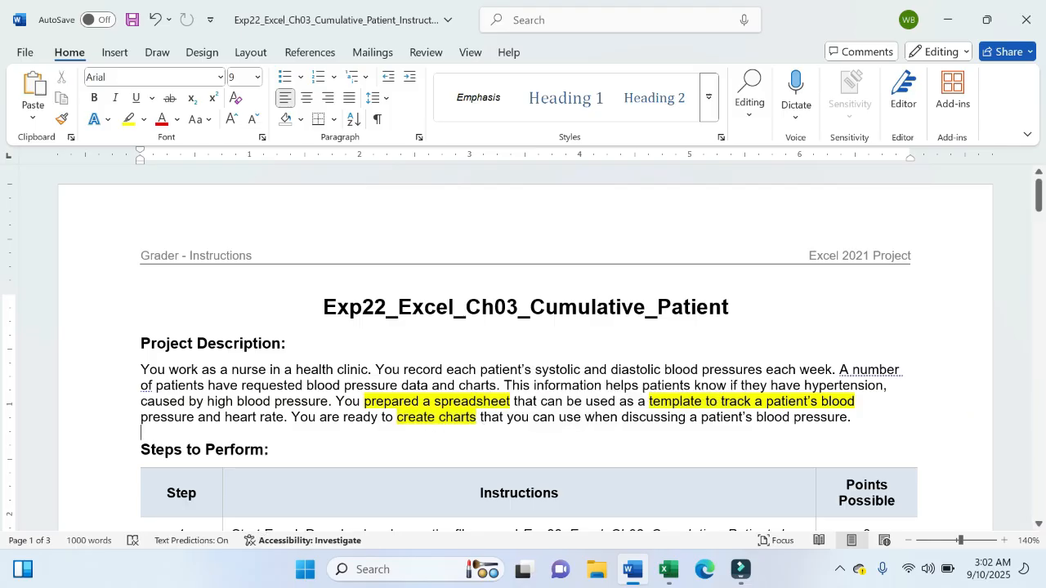
Check the patient workbook in Excel, and highlight "A2:C7", "April worksheet" and "clustered column chart" in yellow in step 2 of the Word instructions.
scroll(499, 424, "down", 3)
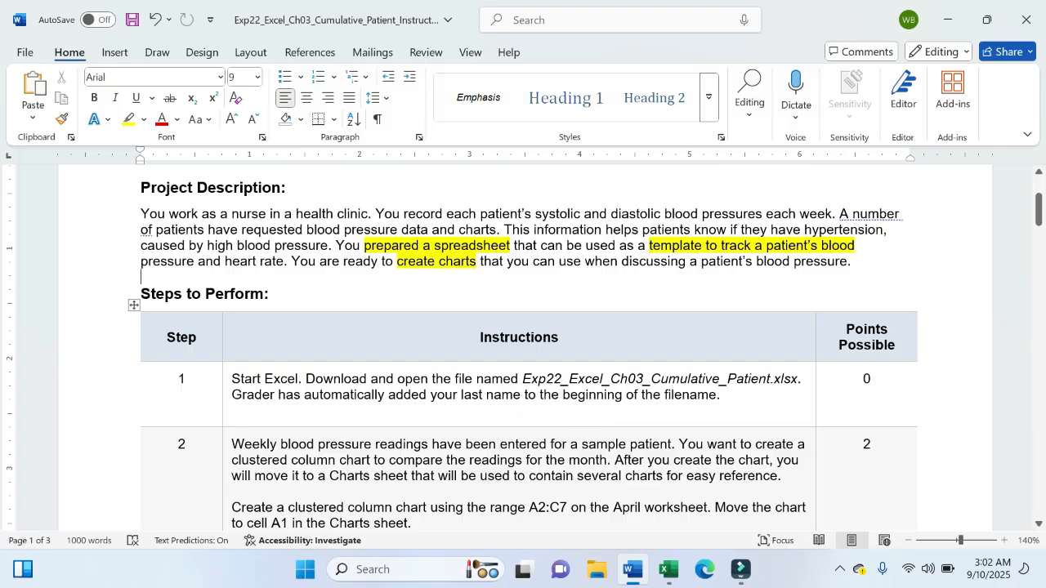
left_click(669, 570)
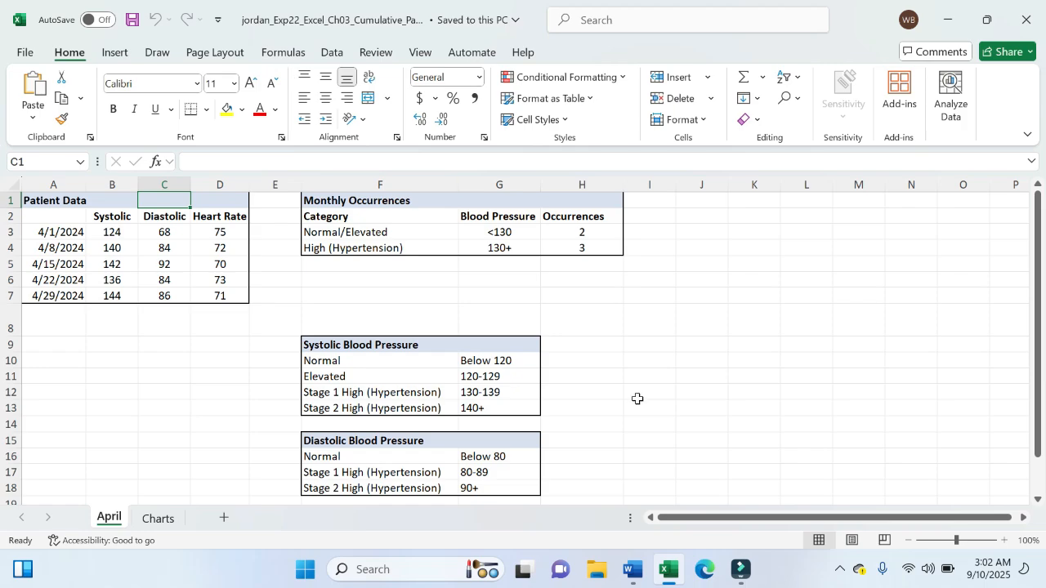
left_click(630, 570)
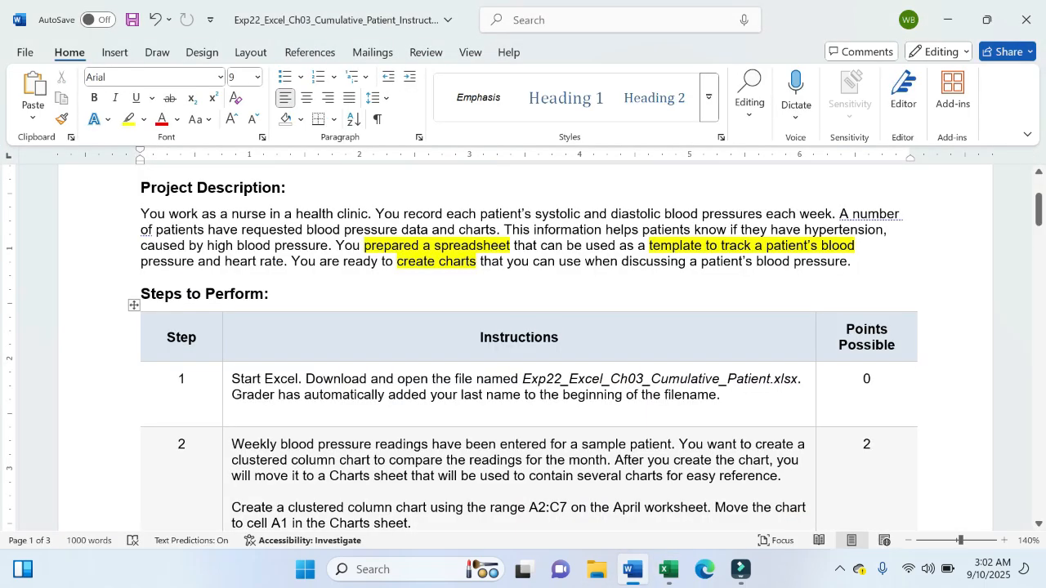
scroll(398, 397, "down", 3)
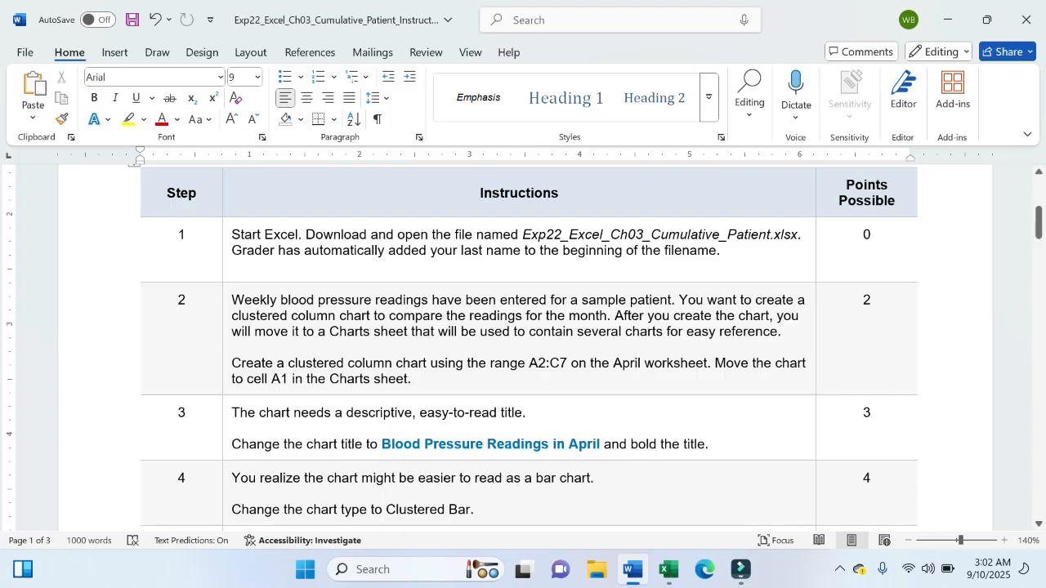
left_click_drag(529, 363, 568, 366)
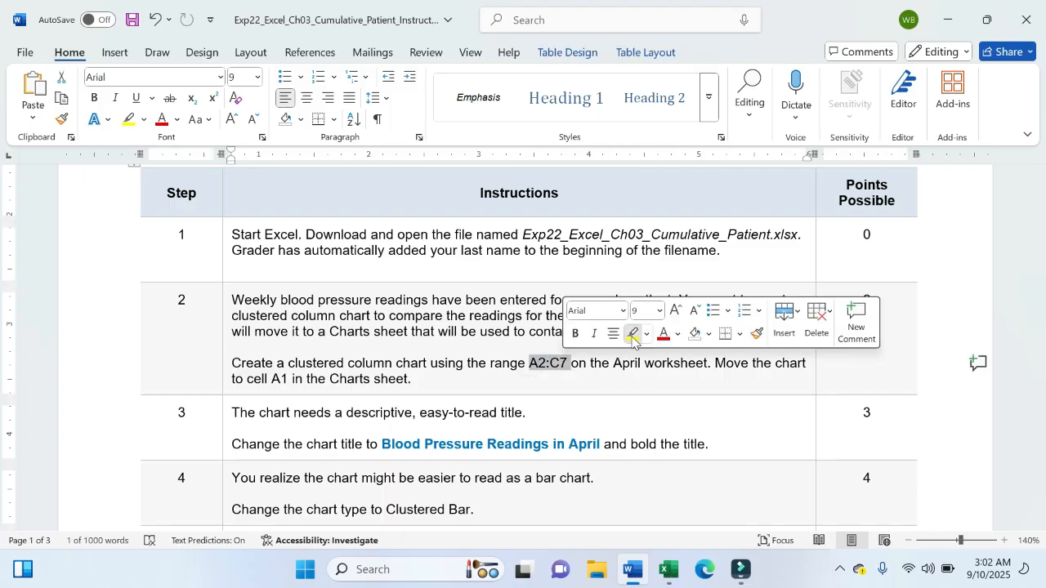
left_click(633, 335)
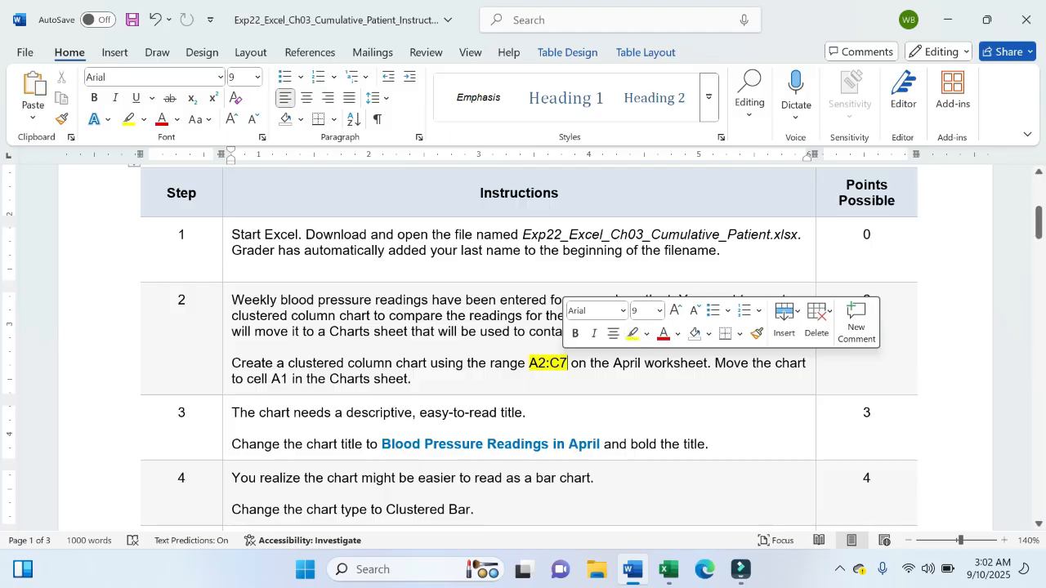
left_click_drag(613, 364, 708, 365)
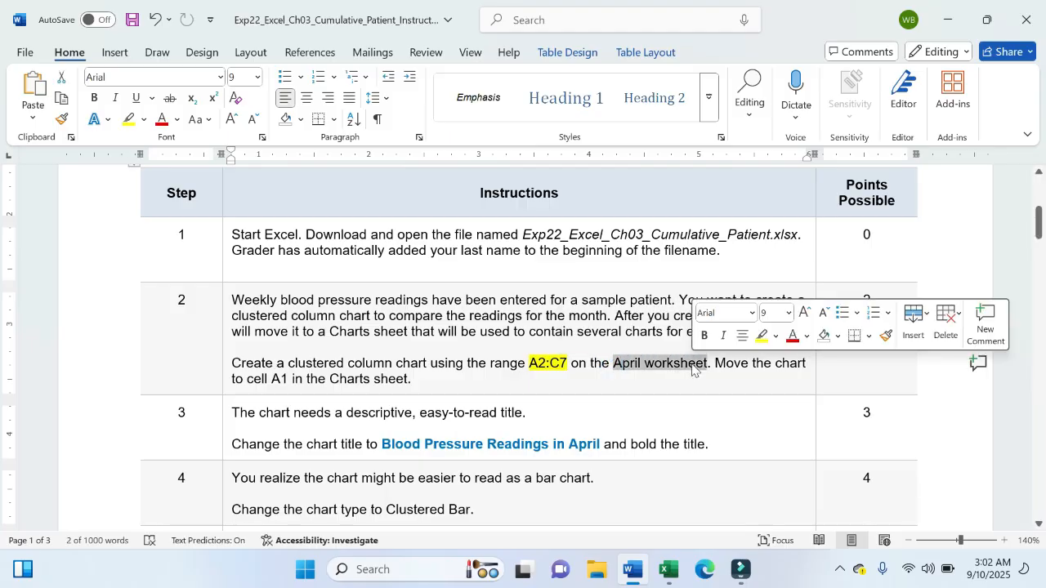
left_click(761, 335)
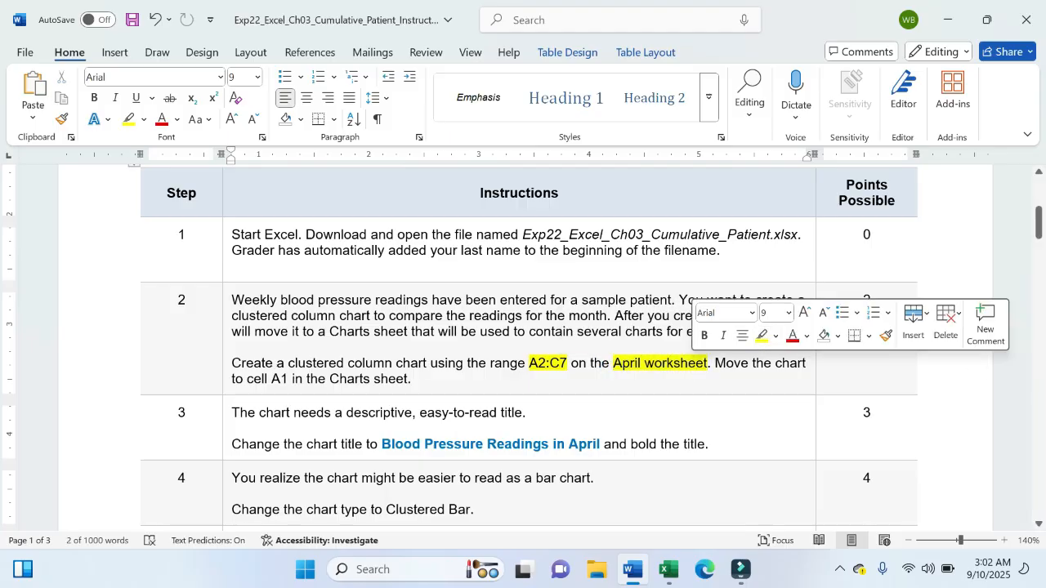
left_click_drag(288, 363, 414, 366)
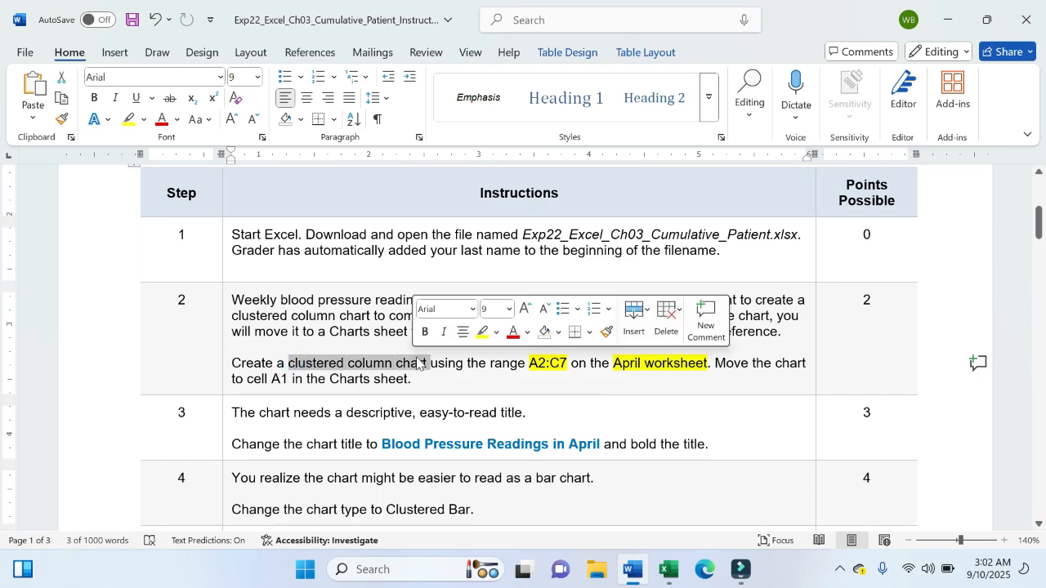
left_click(481, 333)
left_click_drag(499, 381, 548, 369)
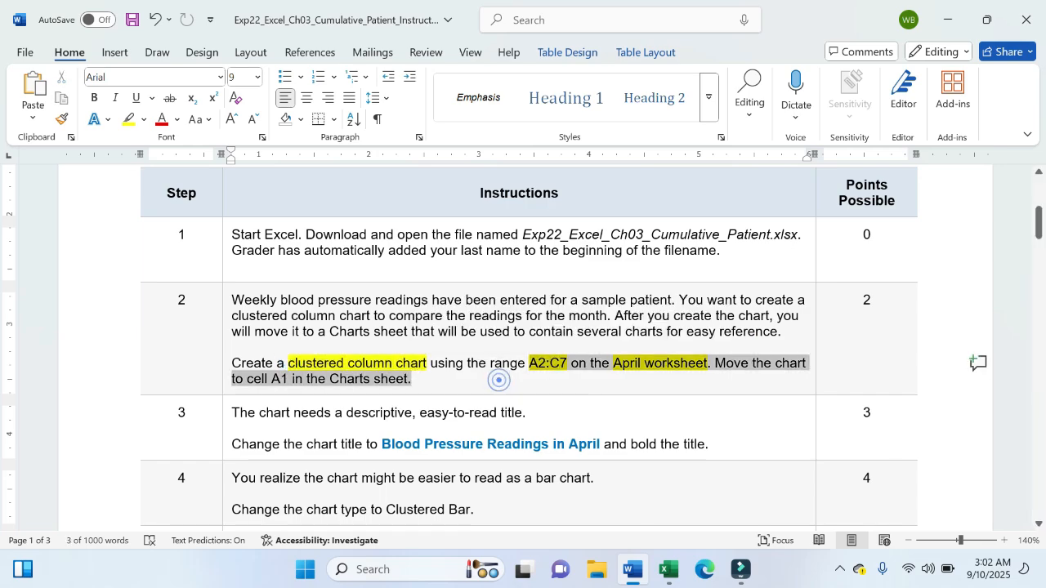
left_click(548, 369)
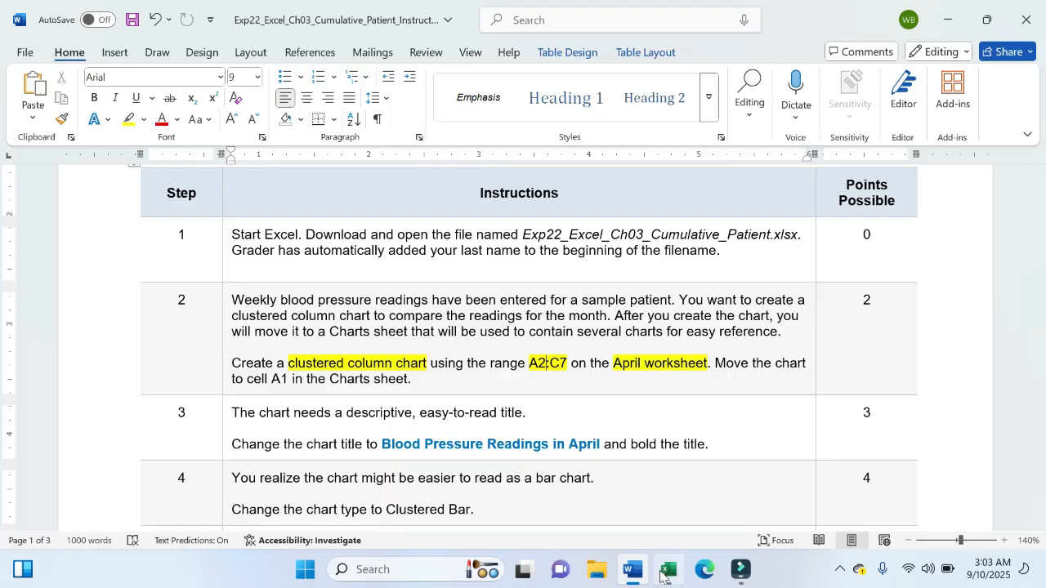
Switch to Excel and insert a 2-D clustered column chart from range A2:C7 of the April sheet.
left_click(668, 570)
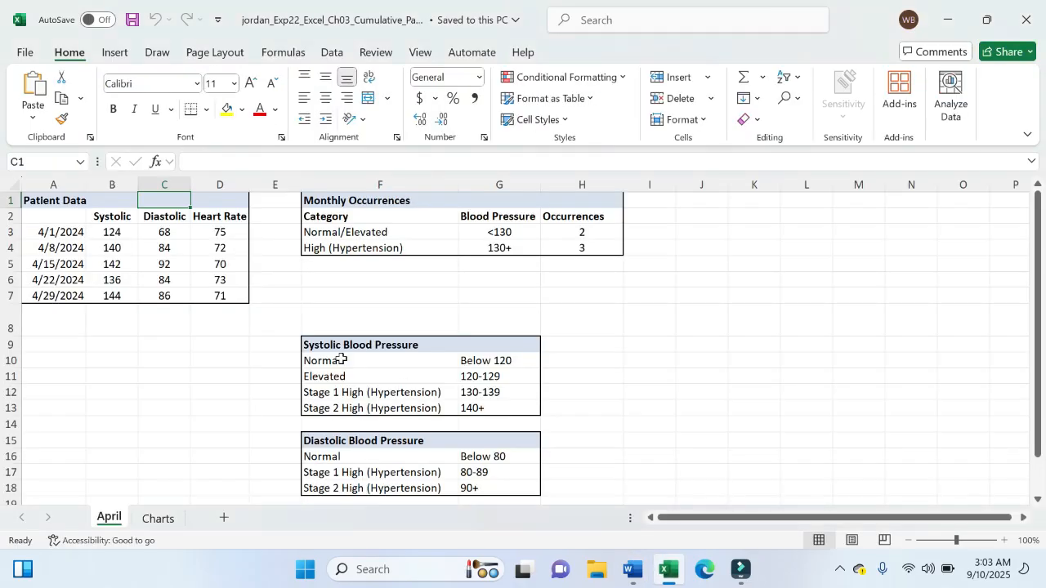
left_click(46, 218)
left_click_drag(45, 219, 166, 294)
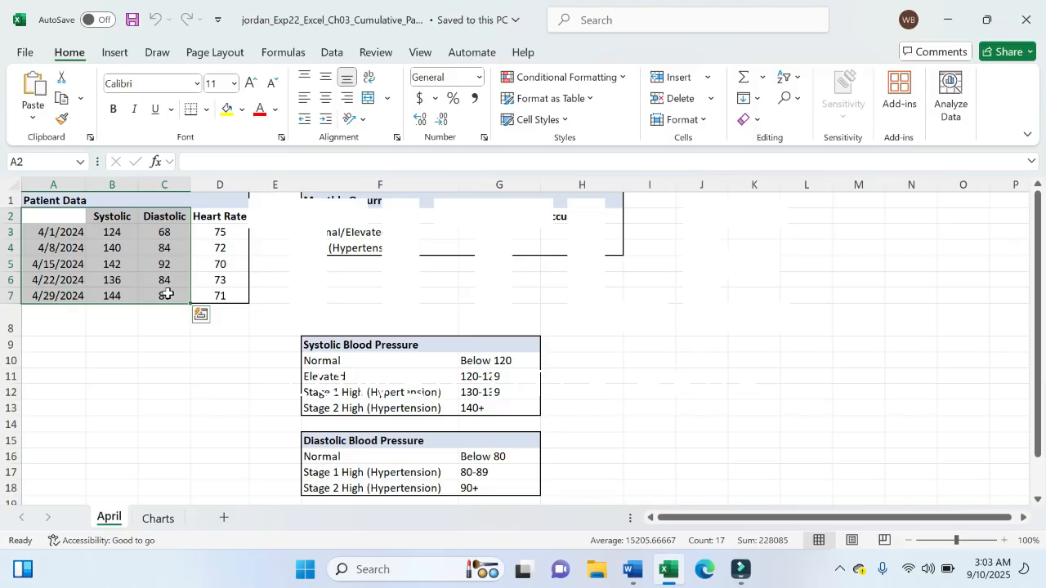
left_click(115, 52)
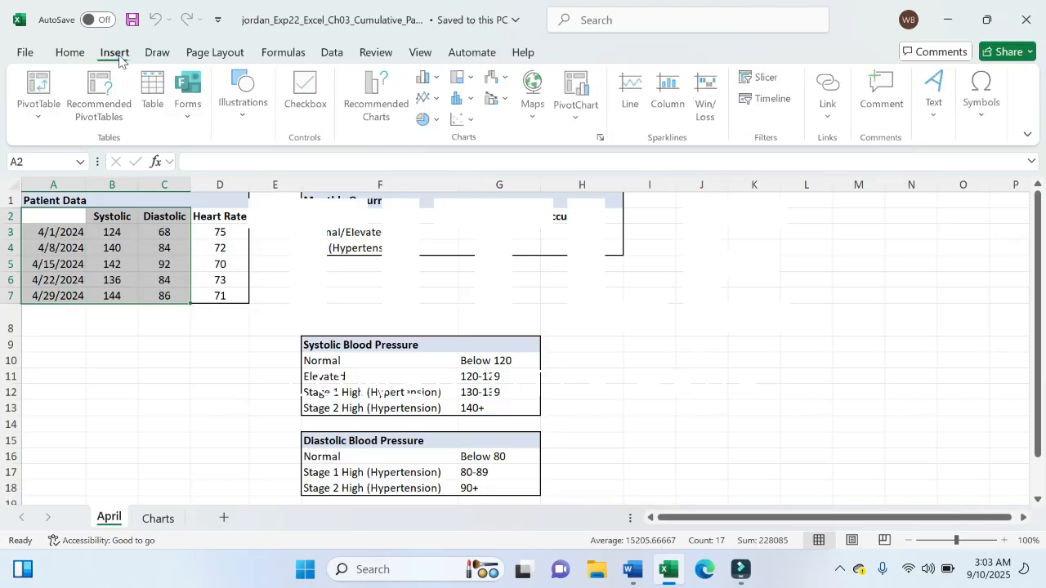
left_click(439, 77)
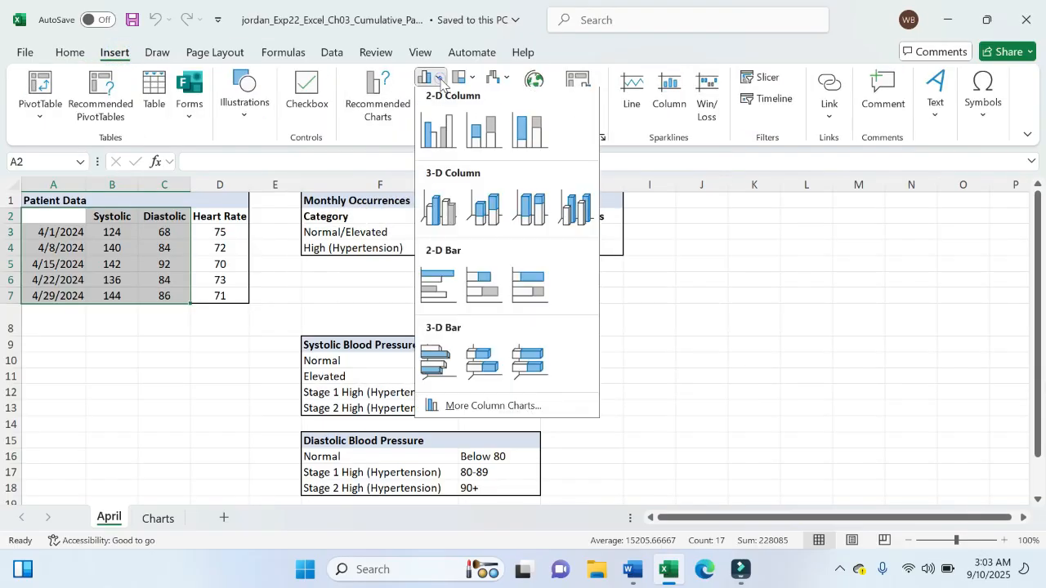
left_click(441, 135)
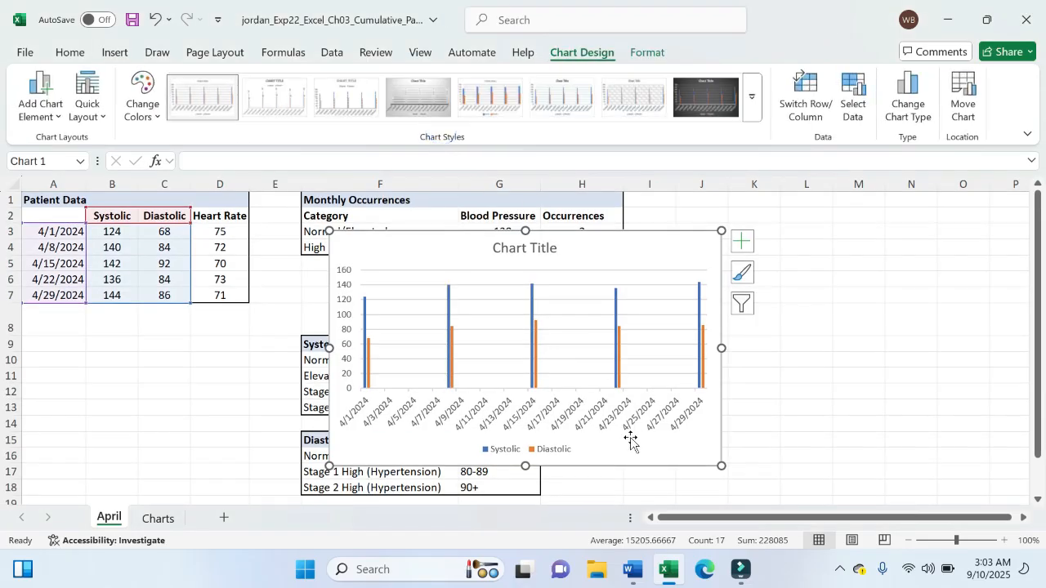
Check the chart-moving instruction in Word, and move the column chart in Excel as an object to the Charts sheet.
left_click(626, 575)
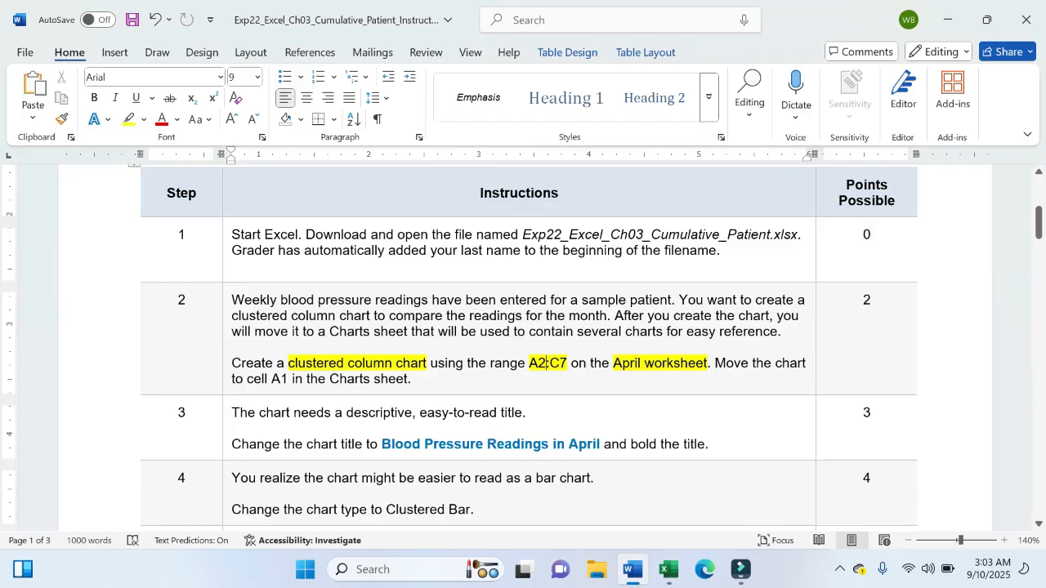
left_click_drag(715, 364, 486, 386)
left_click(485, 385)
left_click(668, 571)
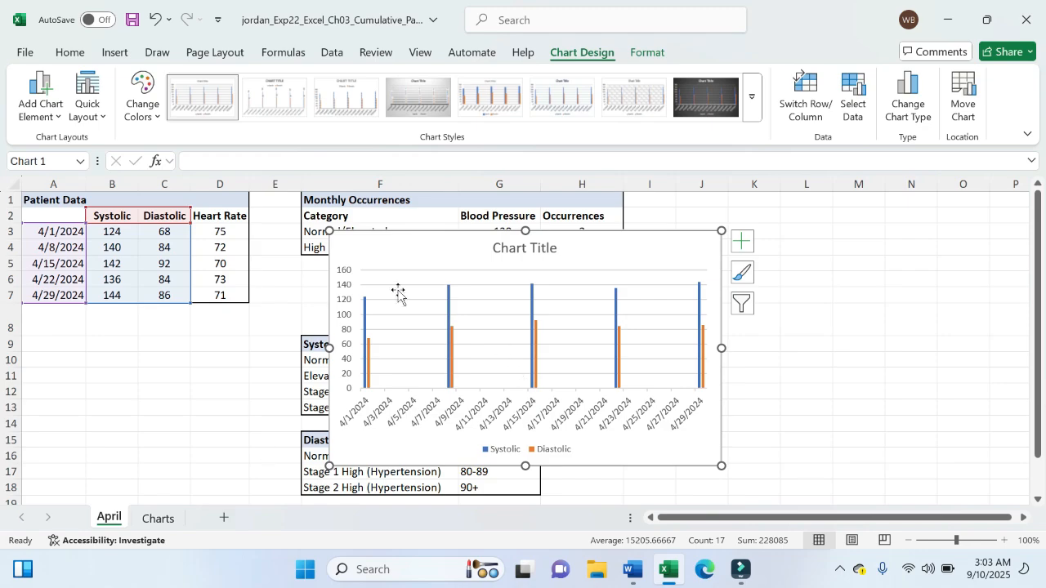
left_click(570, 55)
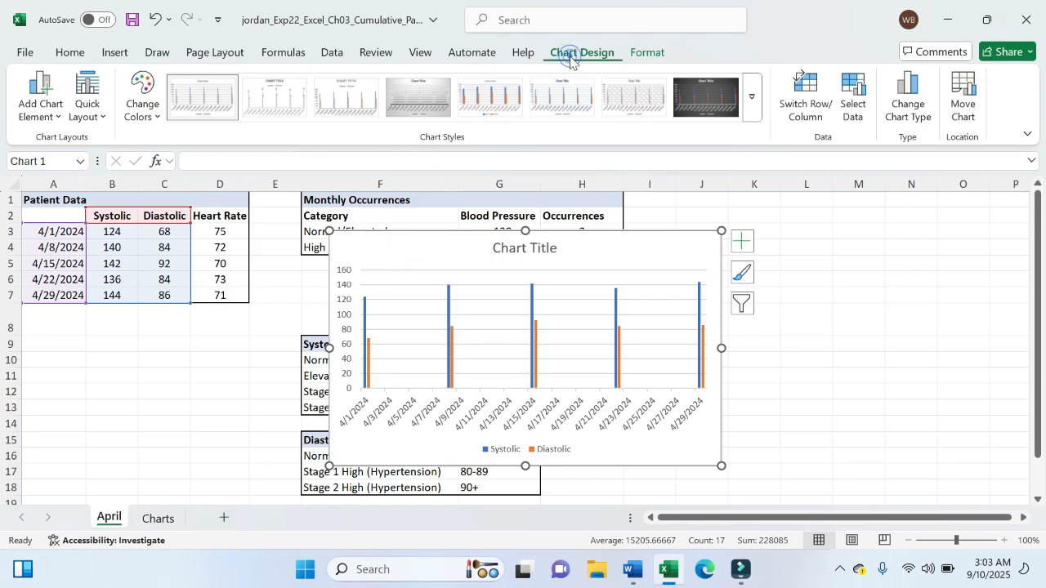
left_click(963, 96)
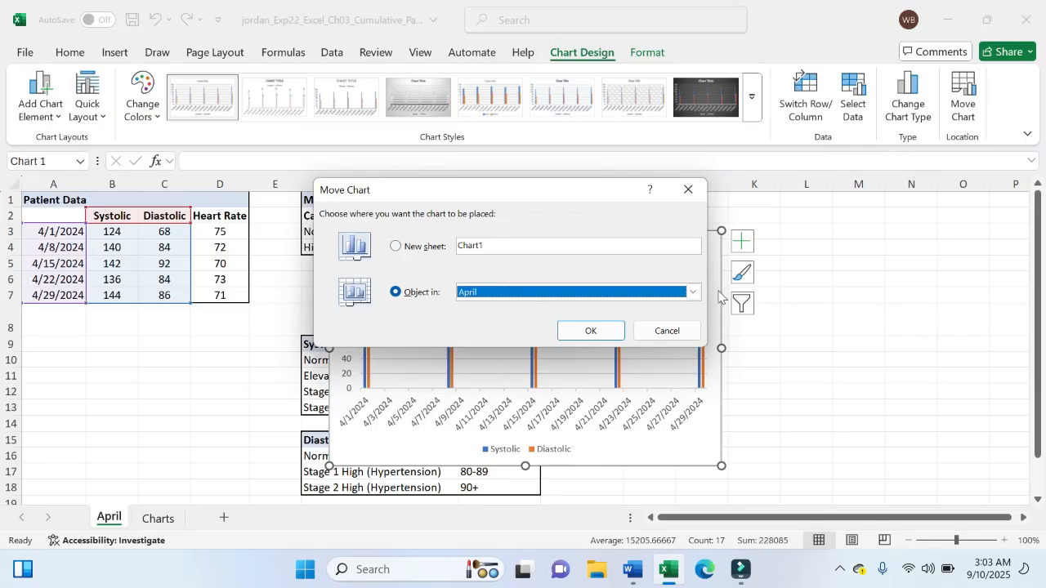
left_click(695, 292)
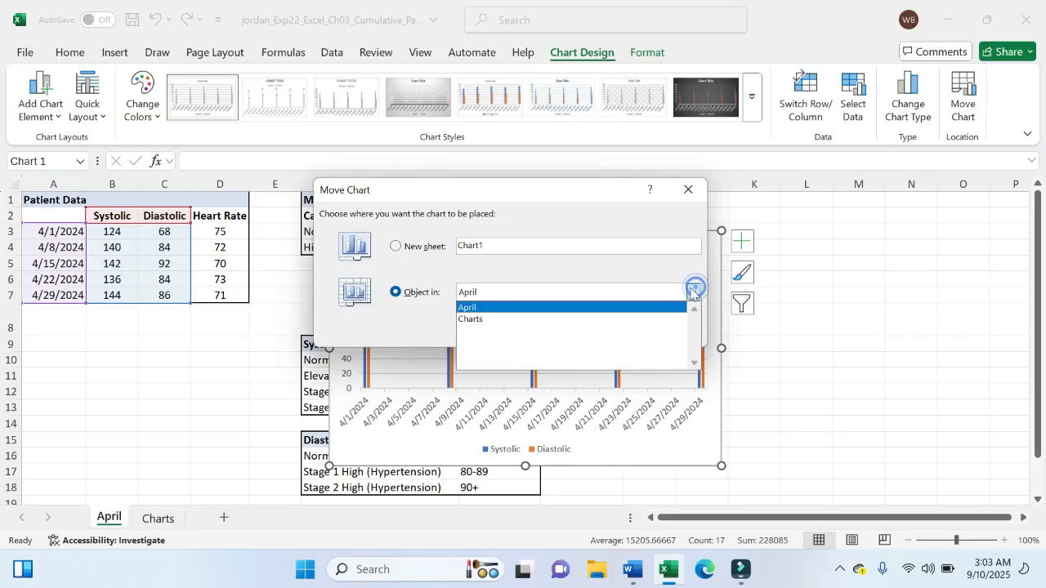
left_click(531, 320)
left_click(591, 330)
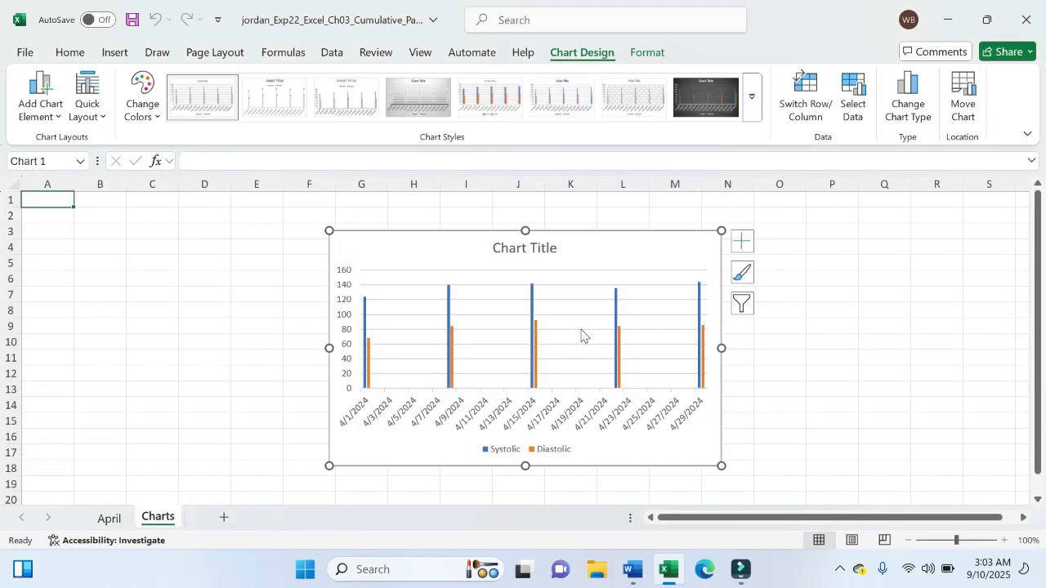
Cut the column chart and paste it at cell A1 of the Charts sheet.
left_click(442, 237)
key("Delete")
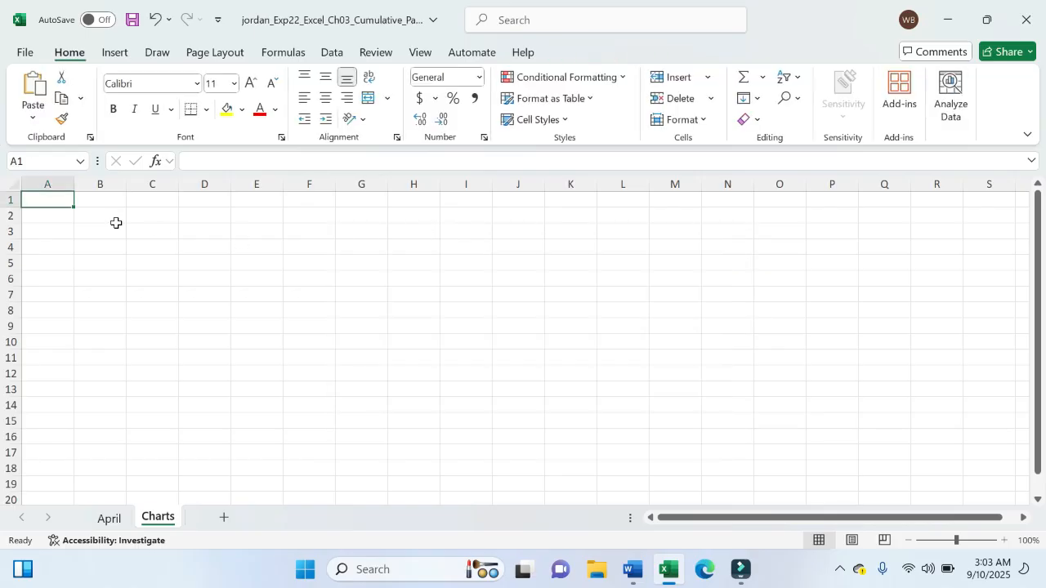
left_click(64, 203)
key("ctrl+v")
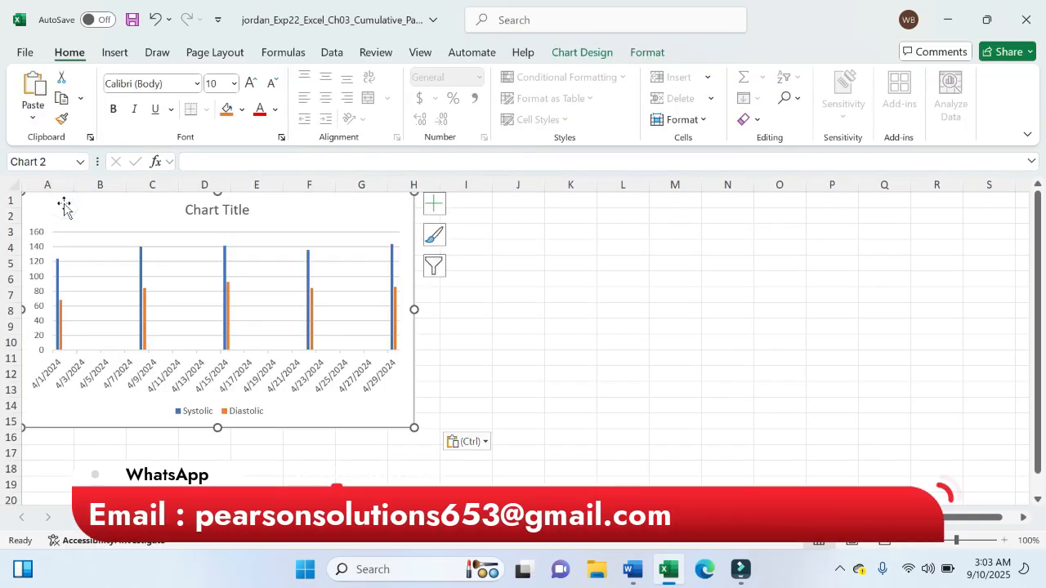
left_click(477, 294)
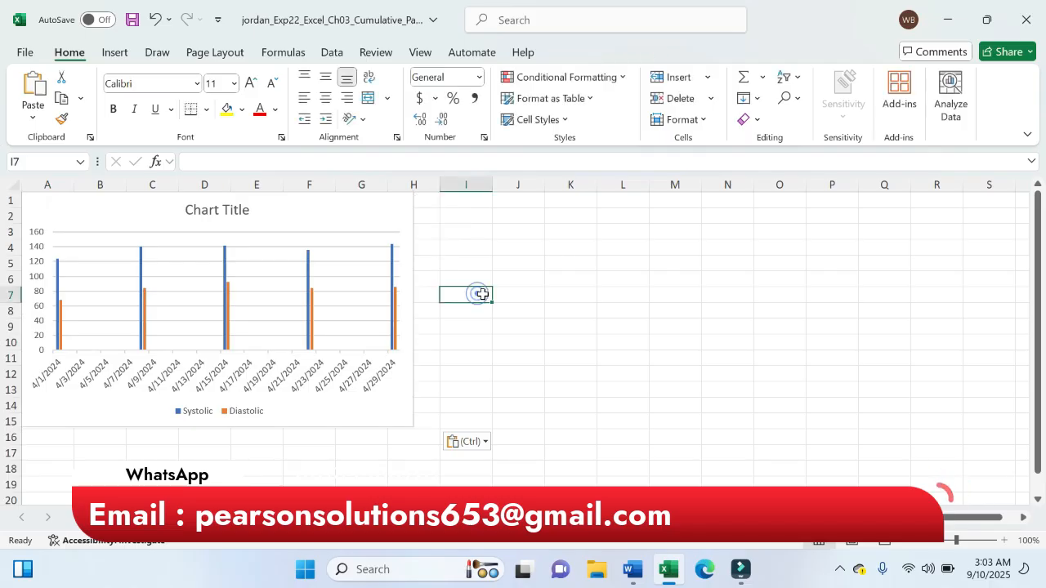
Switch to Word and highlight the whole text of instruction step 2 in yellow.
left_click(630, 572)
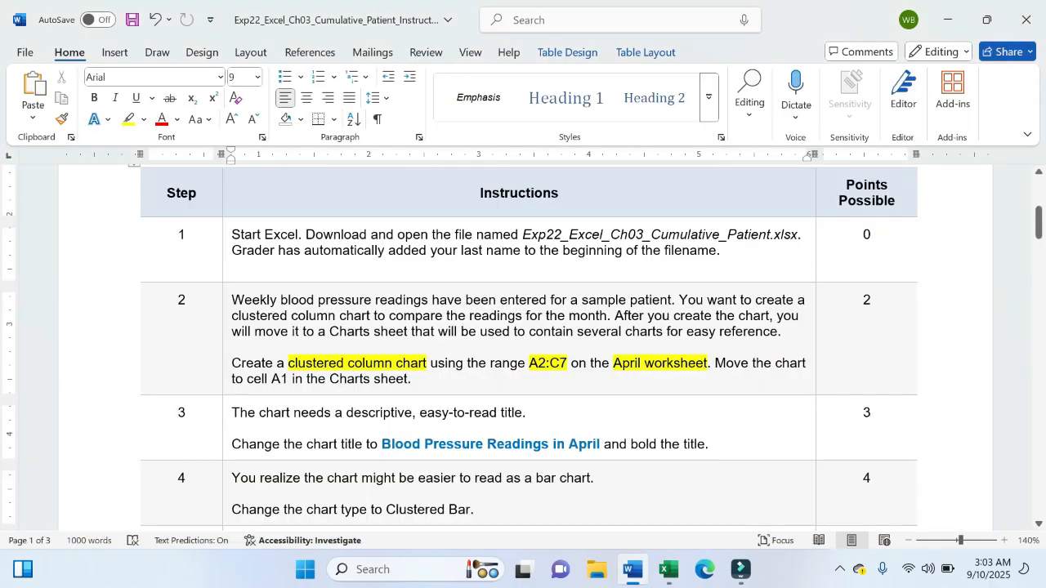
left_click_drag(433, 381, 236, 297)
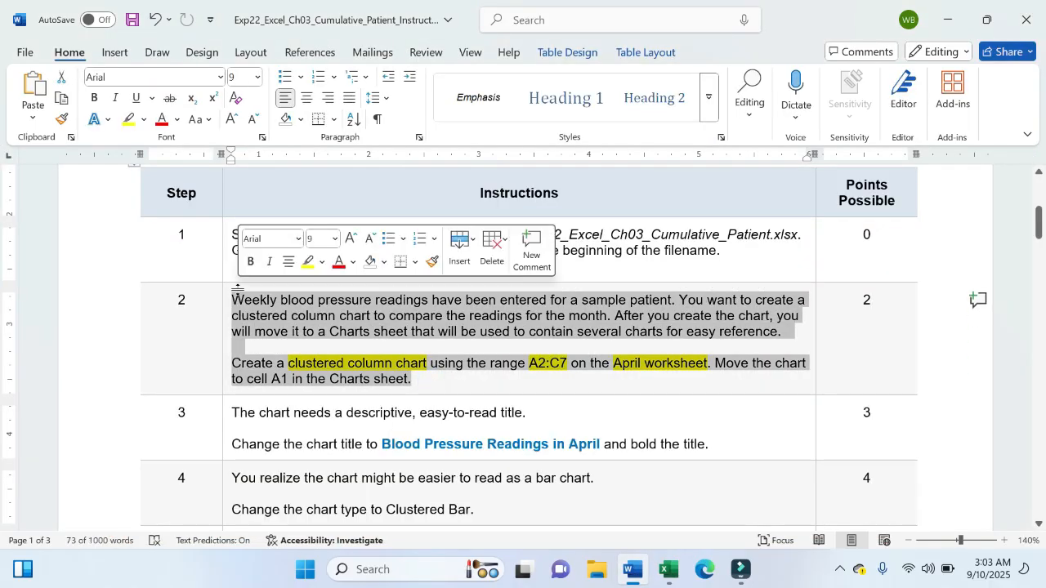
left_click(308, 261)
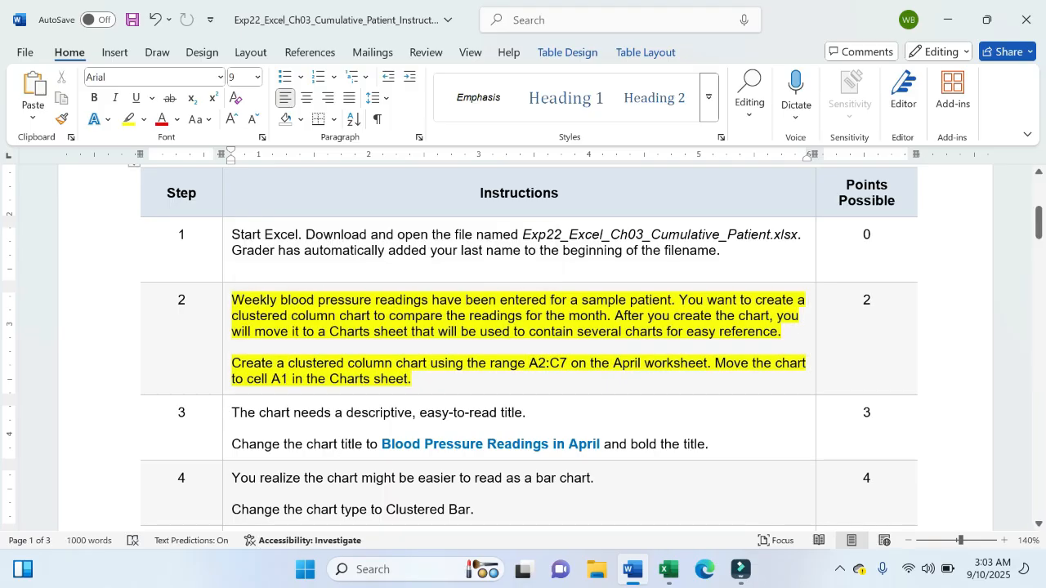
Highlight the first sentence of instruction step 3, about a descriptive chart title, in yellow.
left_click_drag(232, 413, 525, 413)
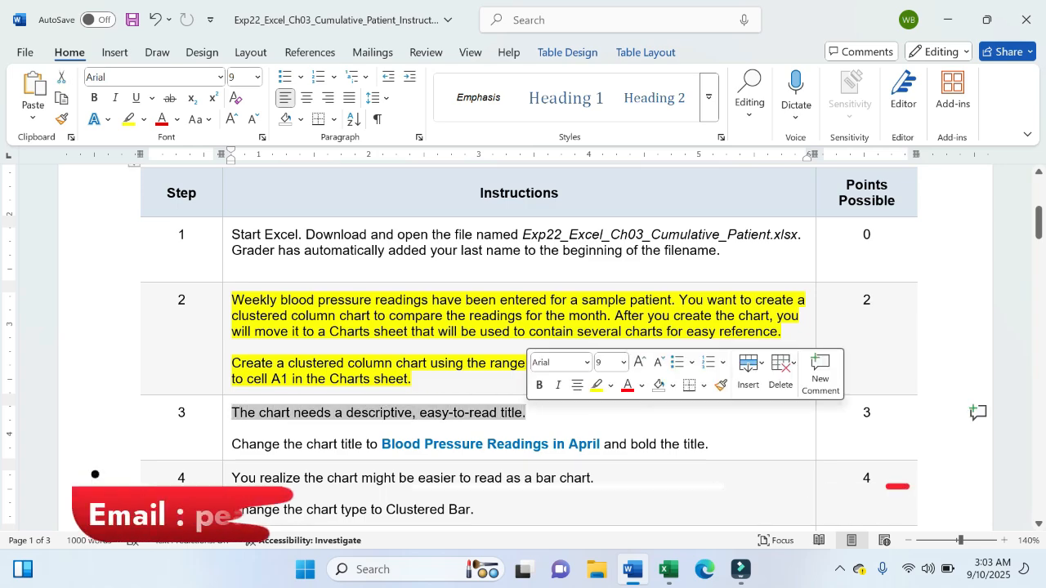
left_click(598, 386)
left_click(232, 428)
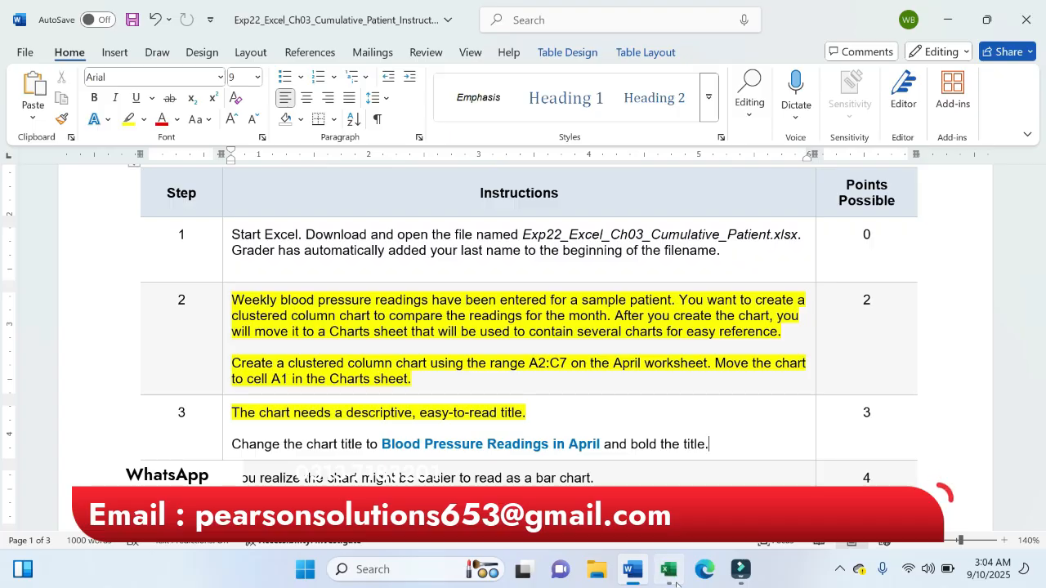
Switch to Excel and set the column chart's title to "Blood Pressue Readings in April", checking the wording in the Word instructions.
left_click(672, 577)
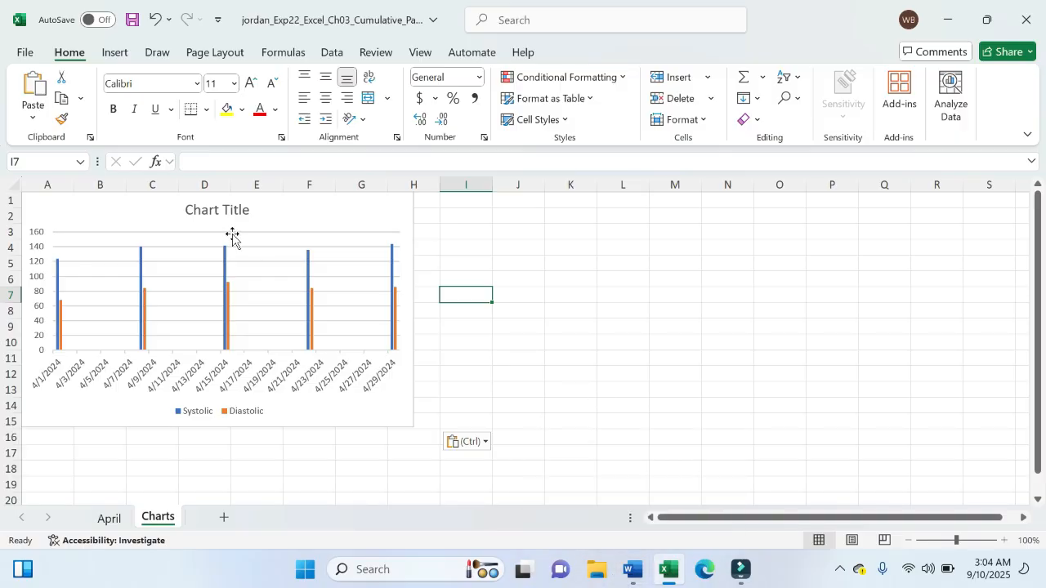
left_click(224, 210)
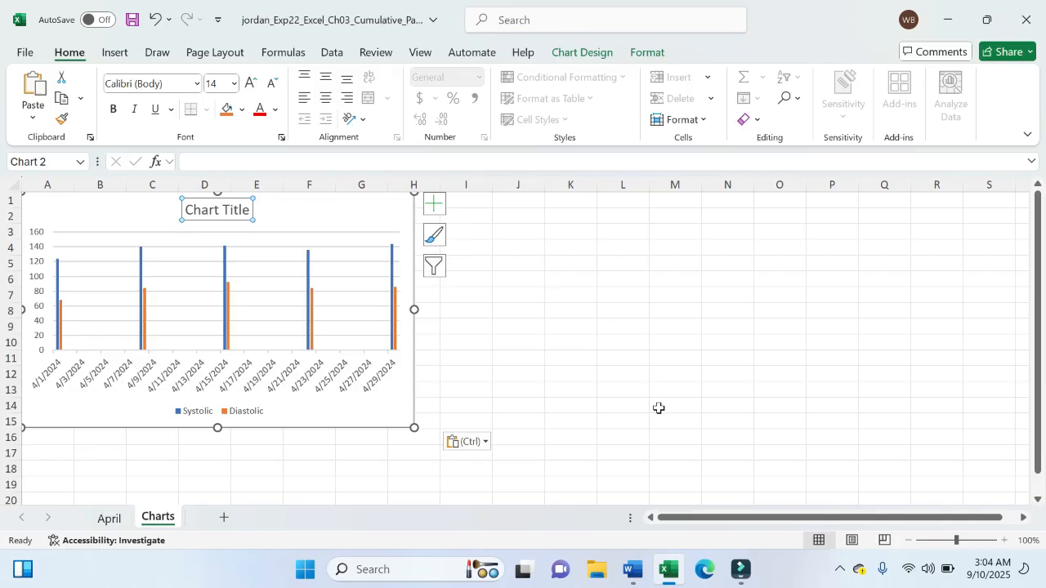
left_click(632, 570)
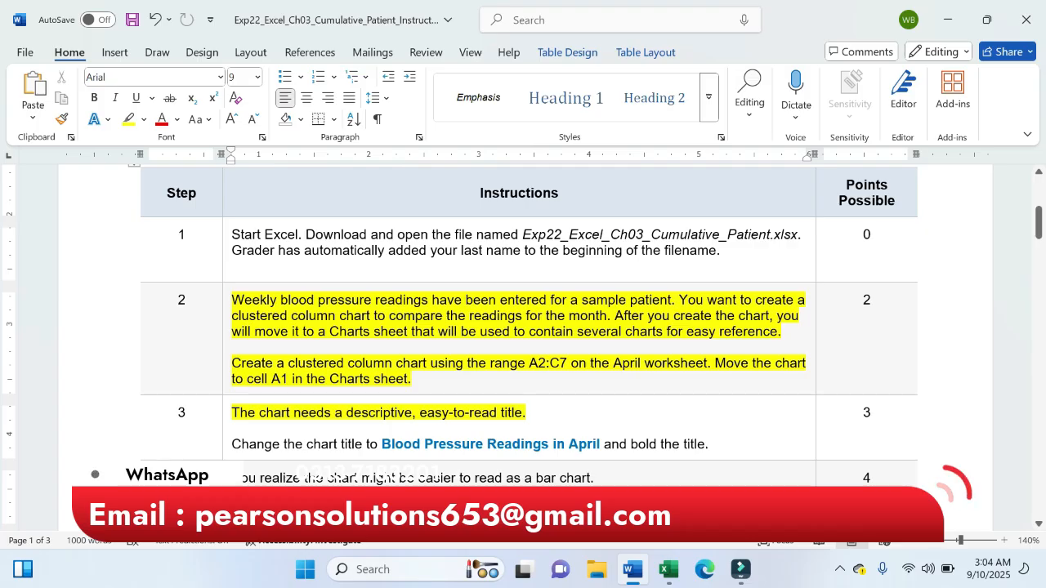
left_click(666, 568)
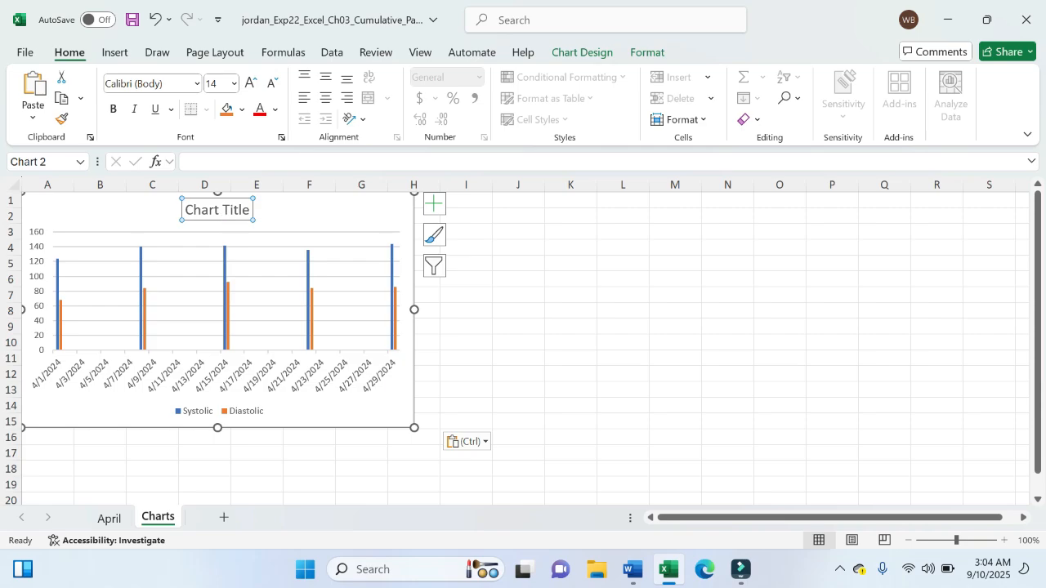
left_click(222, 163)
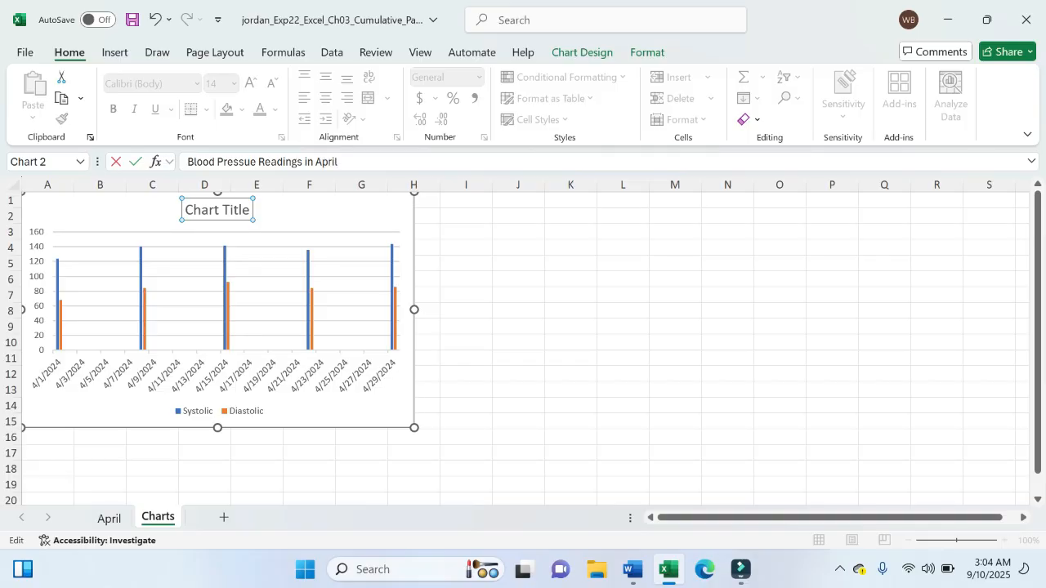
key("Return")
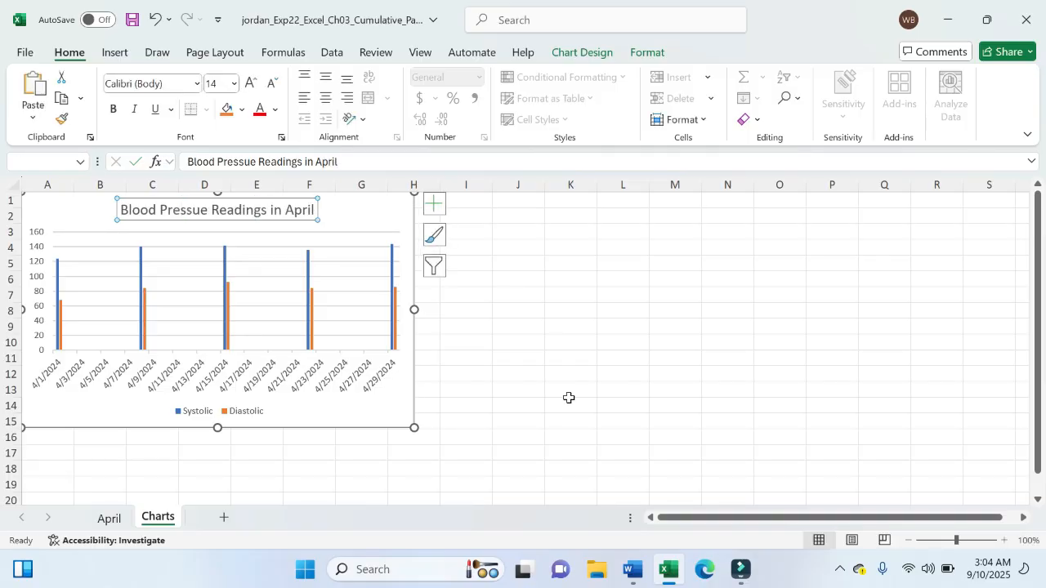
Check the title formatting instruction in Word, and bold the chart title in Excel.
left_click(628, 574)
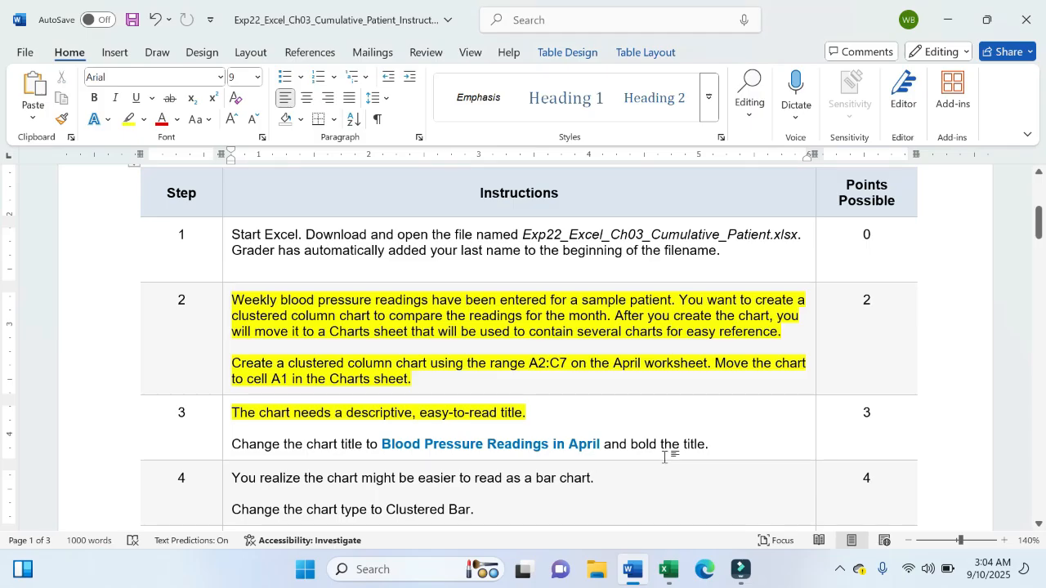
left_click(668, 570)
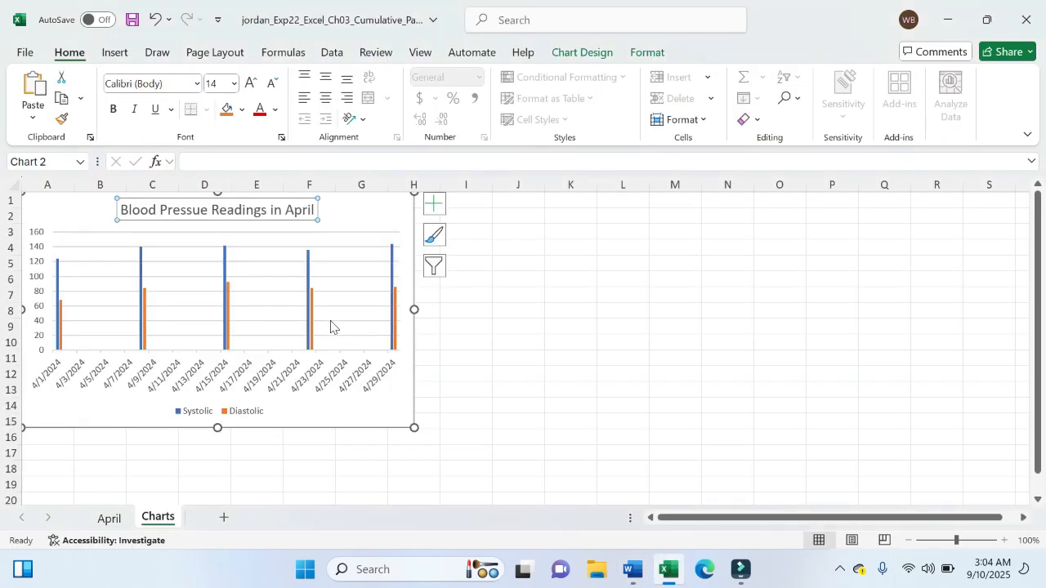
left_click(113, 109)
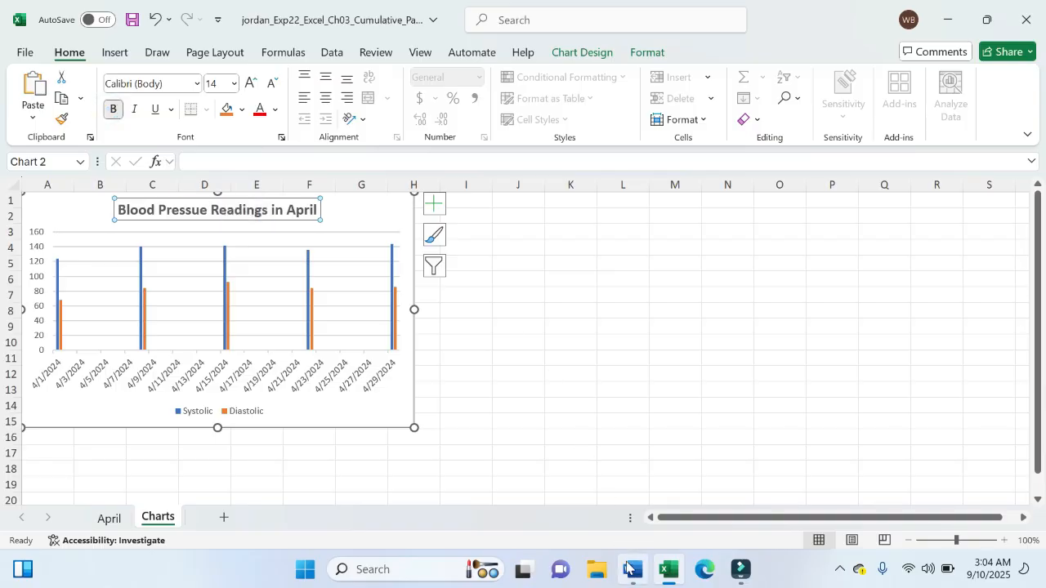
Switch to Word and highlight the whole text of instruction step 3 in yellow.
left_click(634, 570)
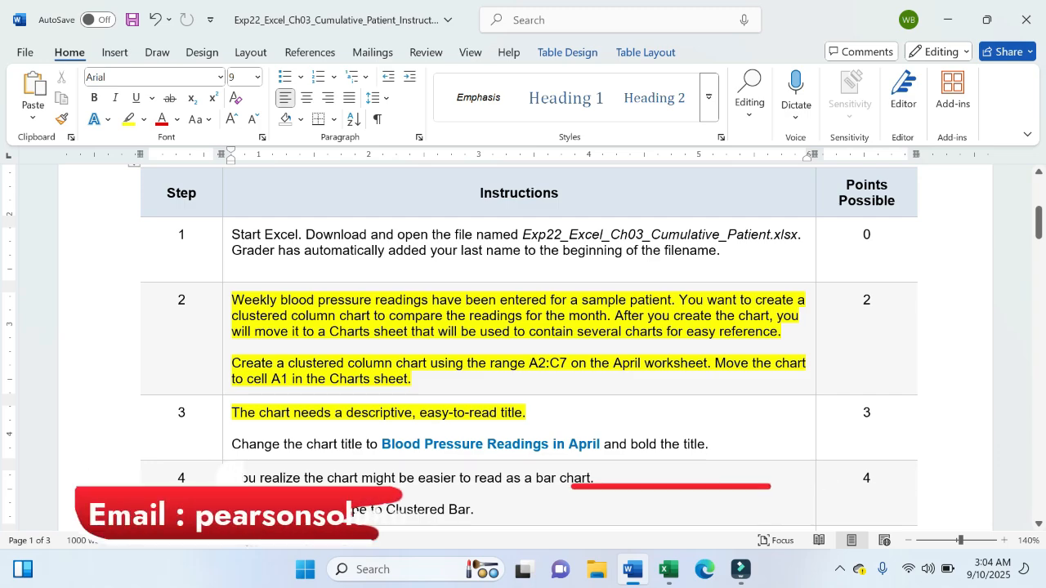
left_click_drag(232, 413, 709, 444)
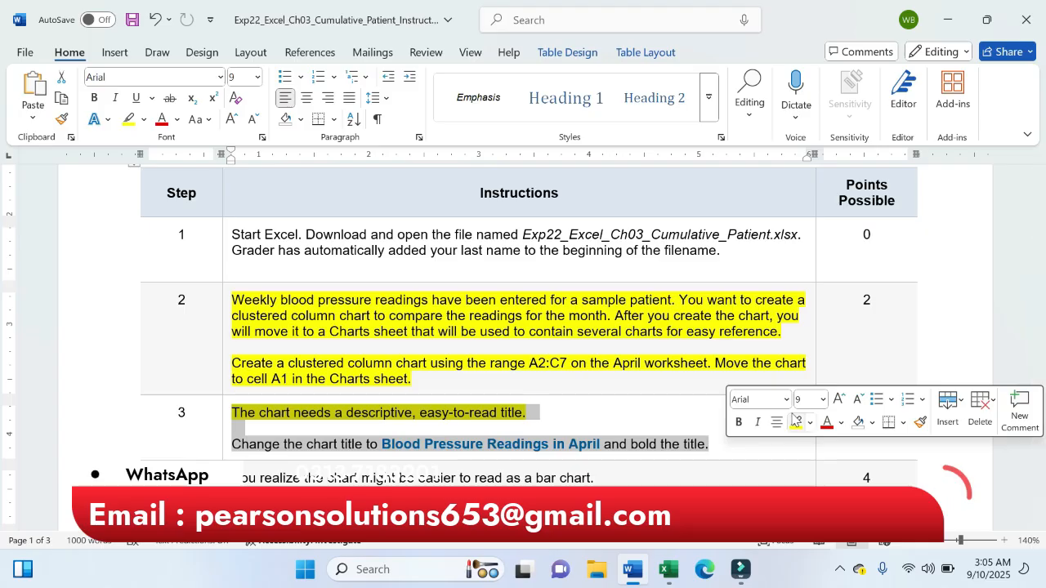
left_click(793, 422)
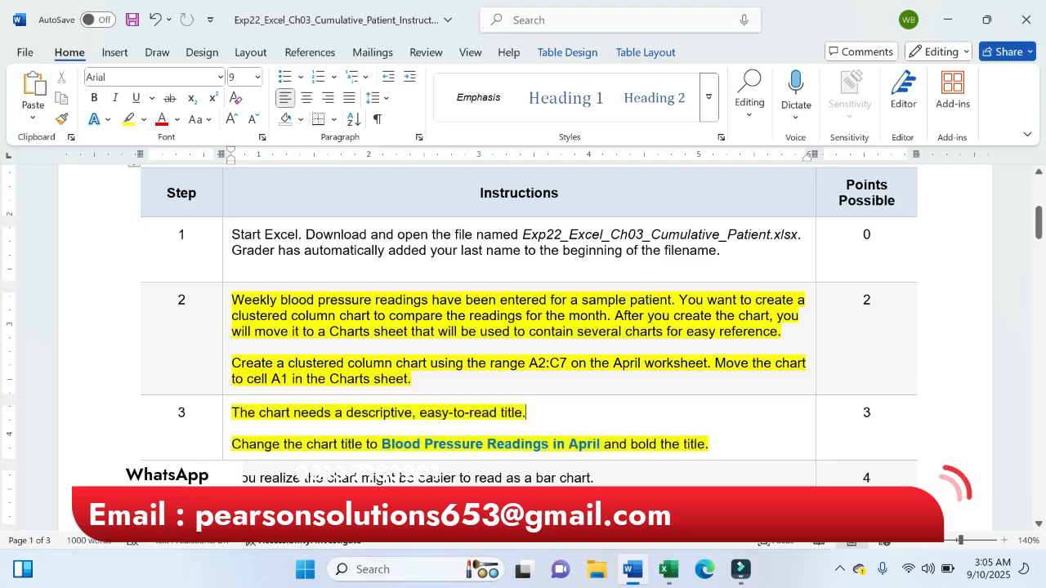
Highlight the first sentence of instruction step 4, about a bar chart being easier to read, in yellow.
scroll(523, 343, "down", 1)
scroll(523, 343, "down", 3)
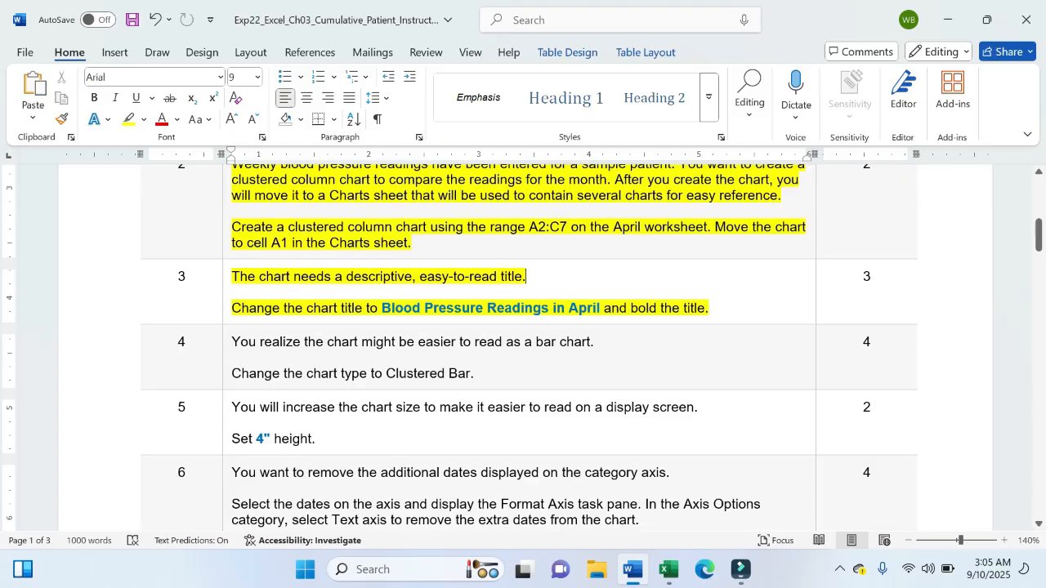
left_click_drag(232, 341, 594, 342)
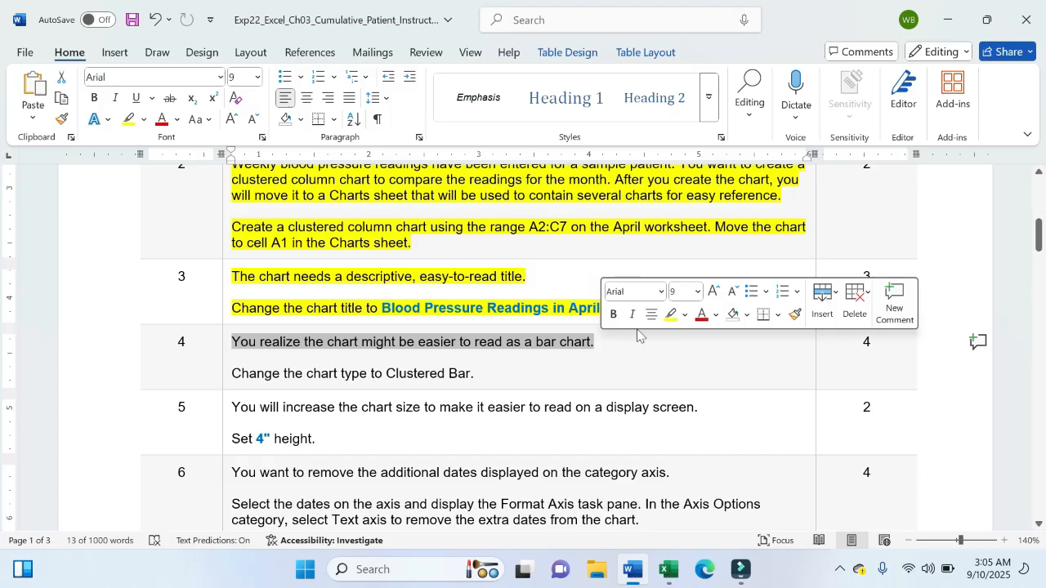
left_click(670, 314)
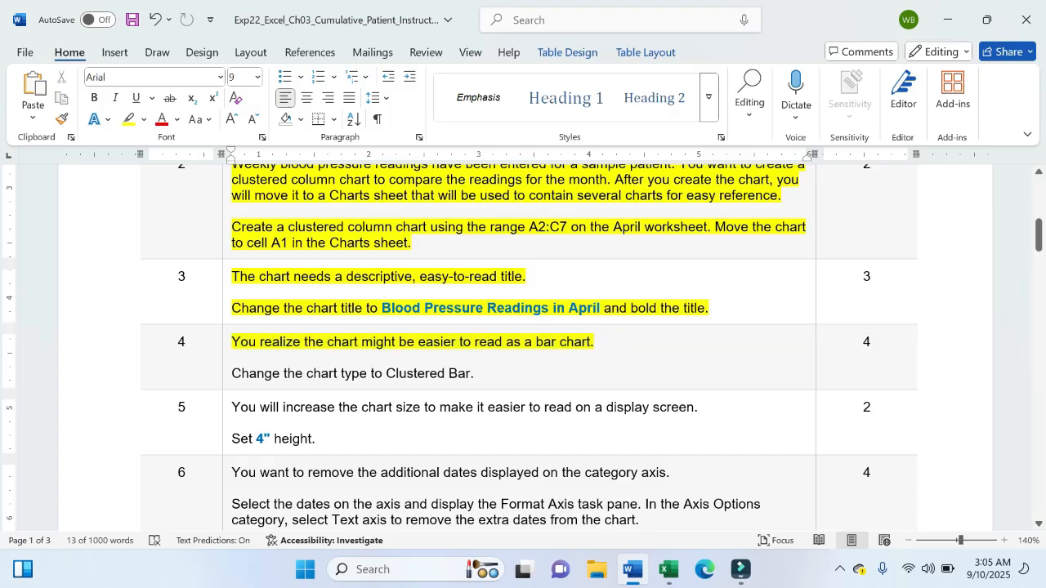
Switch to Excel and choose Clustered Bar as the new chart type for the blood pressure chart on the Charts sheet.
left_click(668, 570)
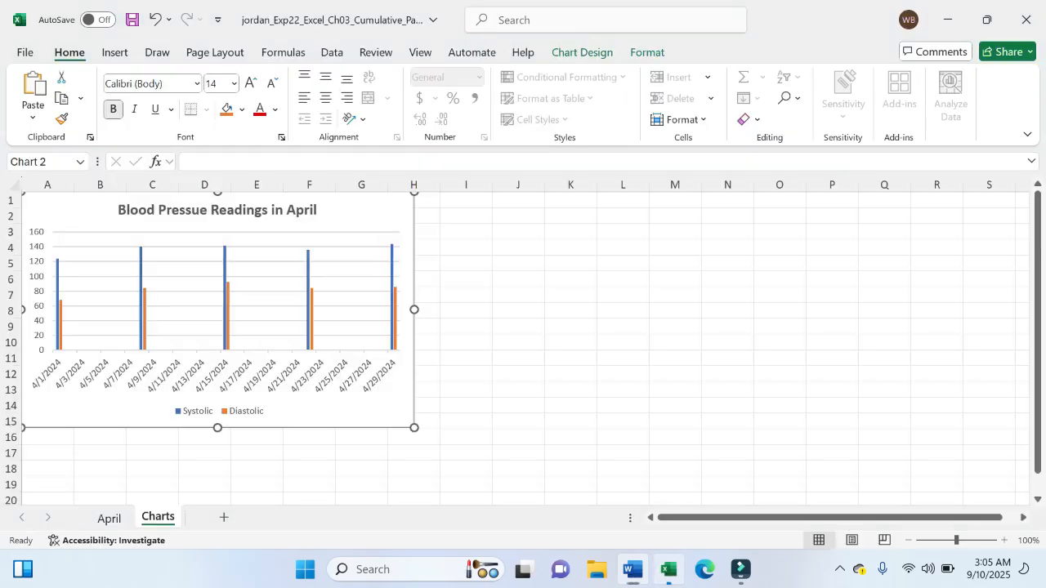
left_click(375, 216)
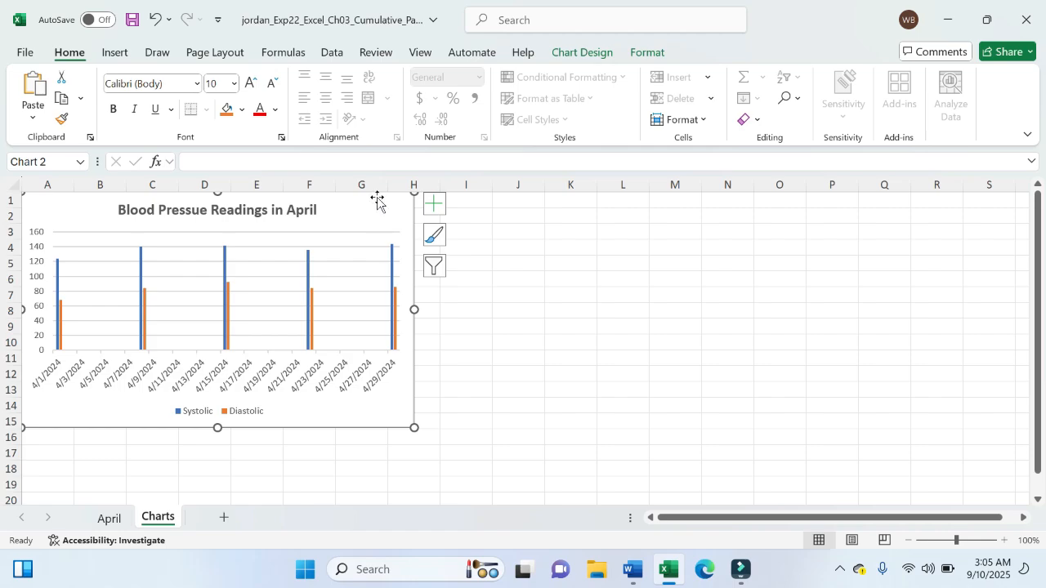
left_click(572, 52)
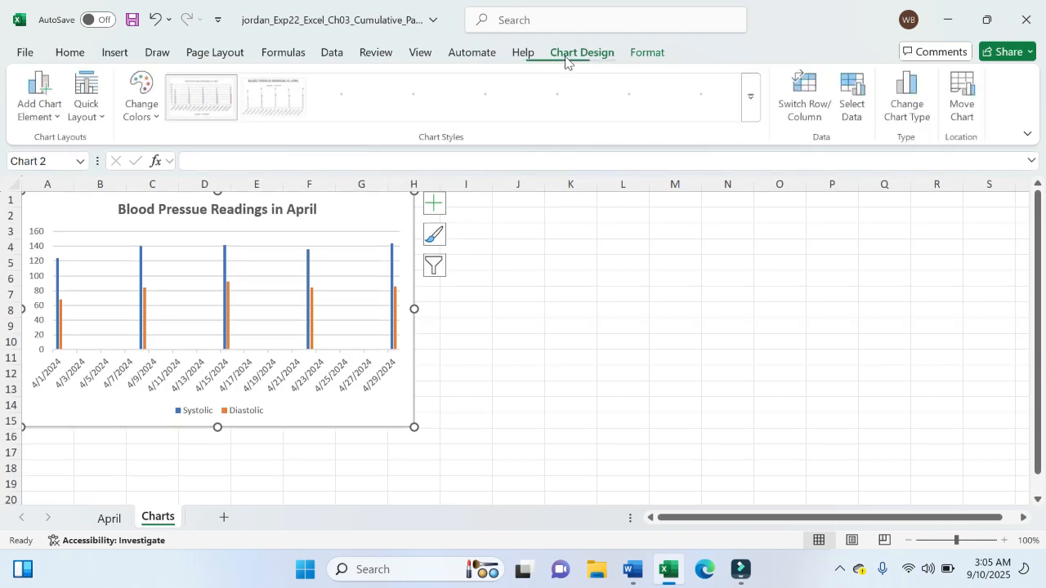
left_click(909, 102)
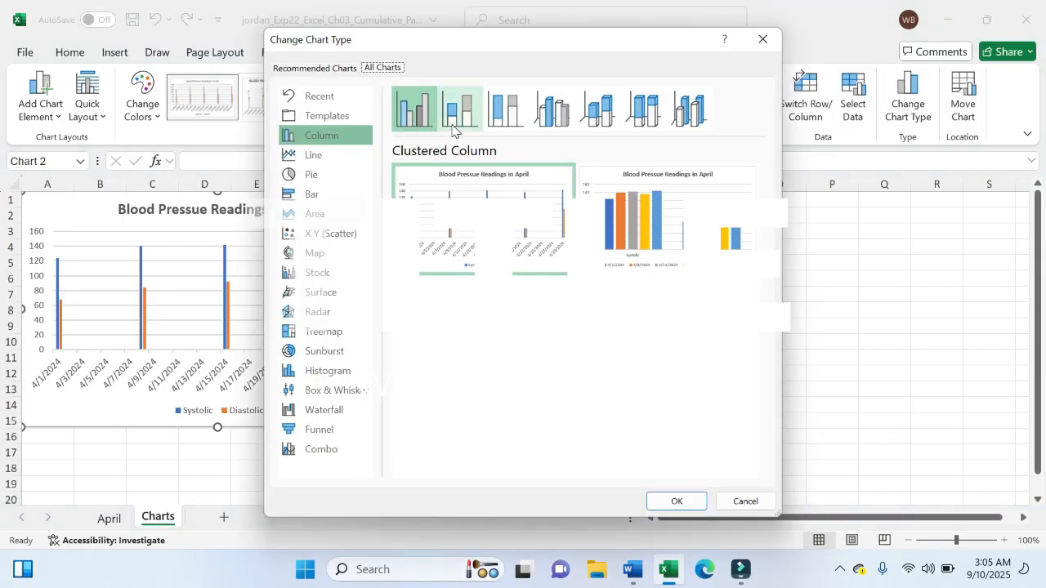
left_click(313, 196)
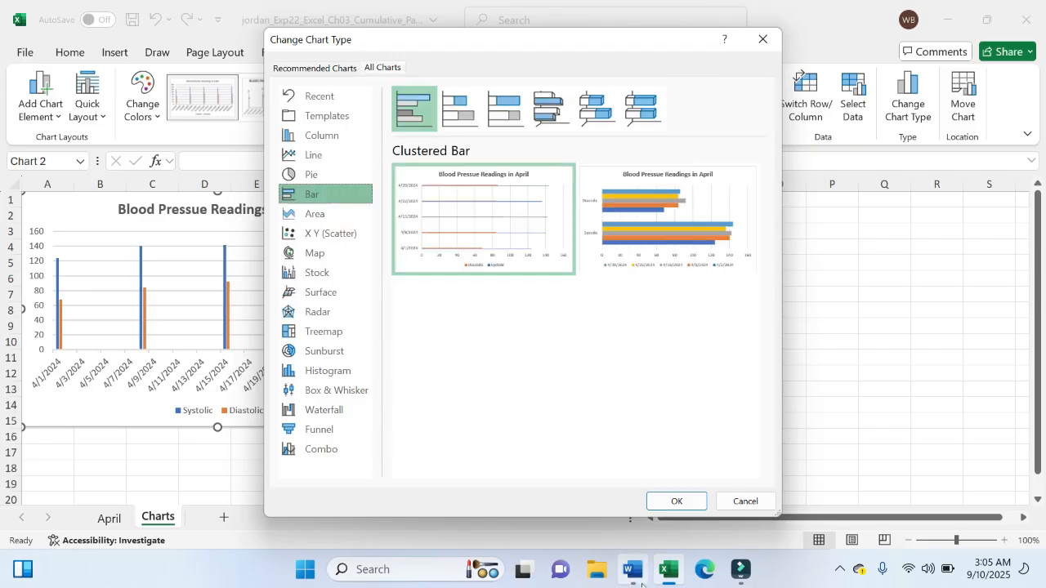
Switch to Word and highlight the "Change the chart type to Clustered Bar." instruction in step 4 in yellow.
left_click(634, 570)
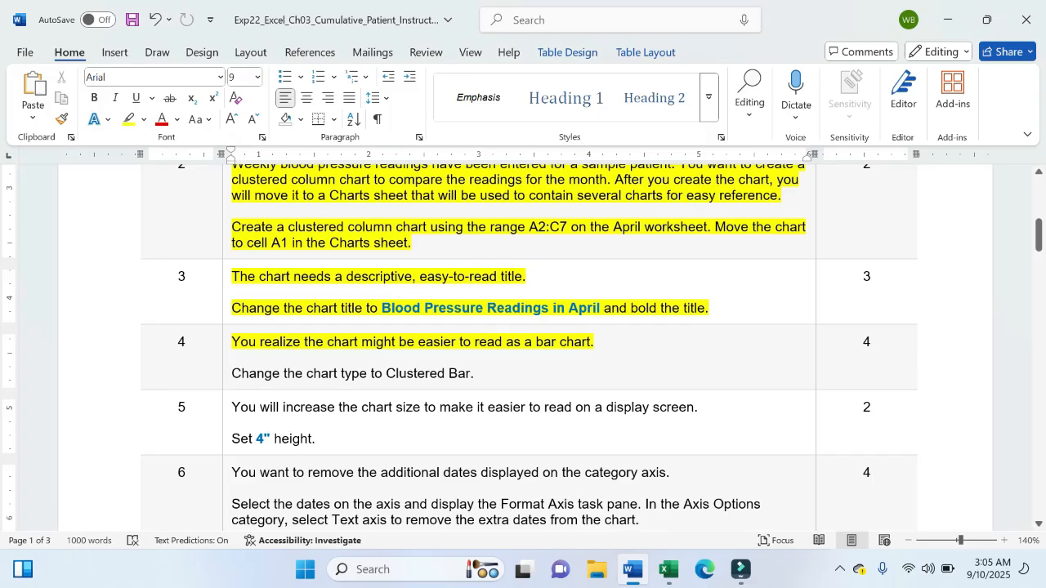
left_click_drag(233, 373, 476, 374)
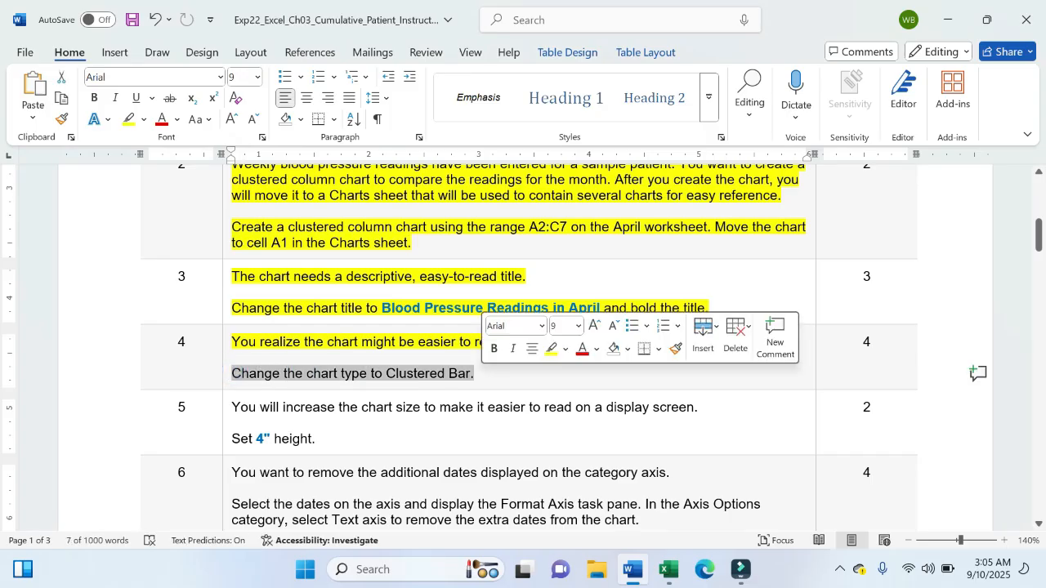
left_click(552, 349)
left_click(496, 369)
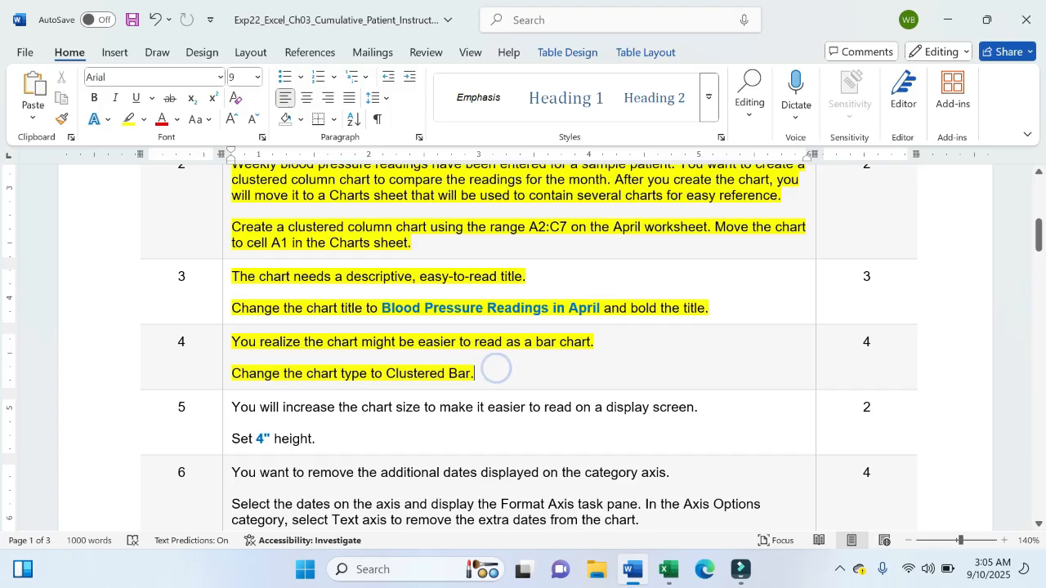
Return to Excel, apply the Clustered Bar type to the blood pressure chart, and select the chart area.
left_click(669, 569)
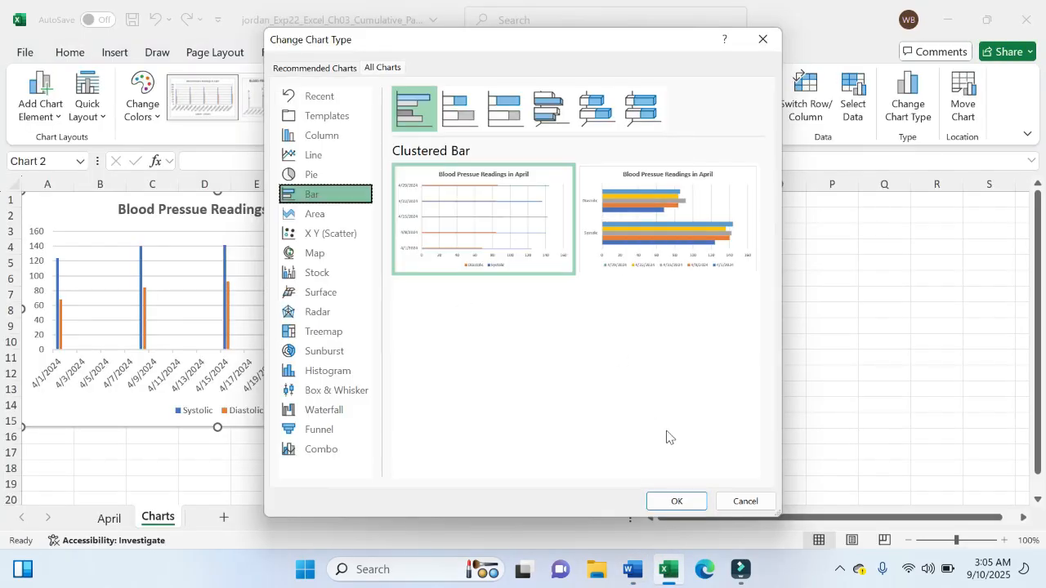
left_click(678, 501)
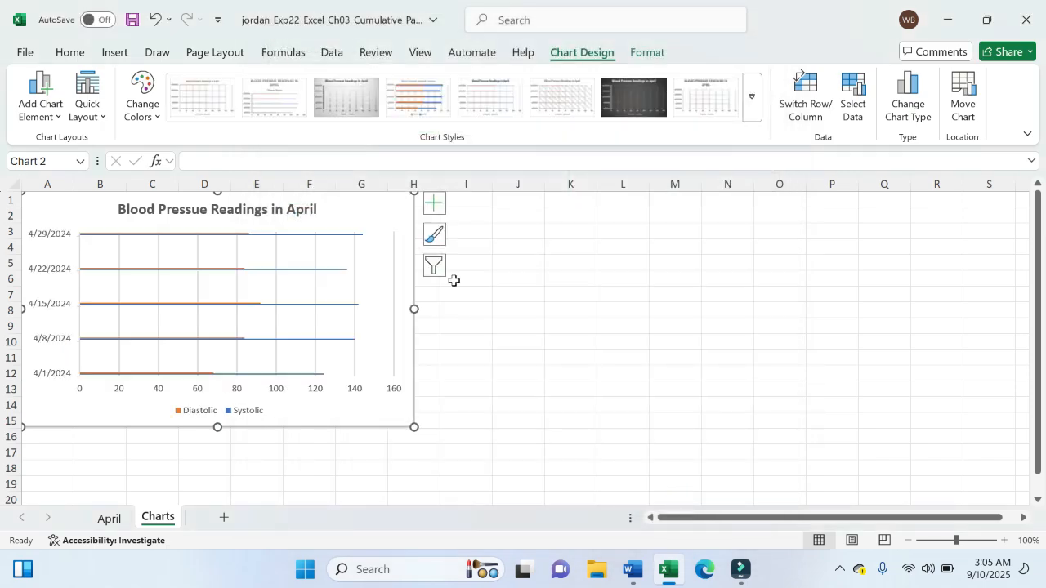
left_click(373, 207)
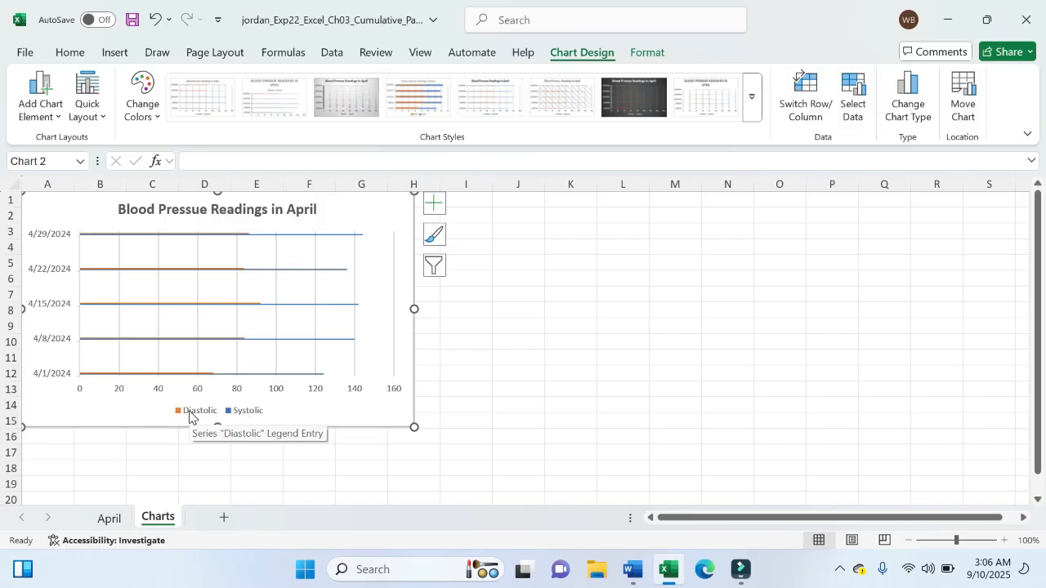
Switch to Word and highlight both lines of instruction step 5, about increasing the chart size and setting 4" height, in yellow.
left_click(629, 578)
left_click(396, 380)
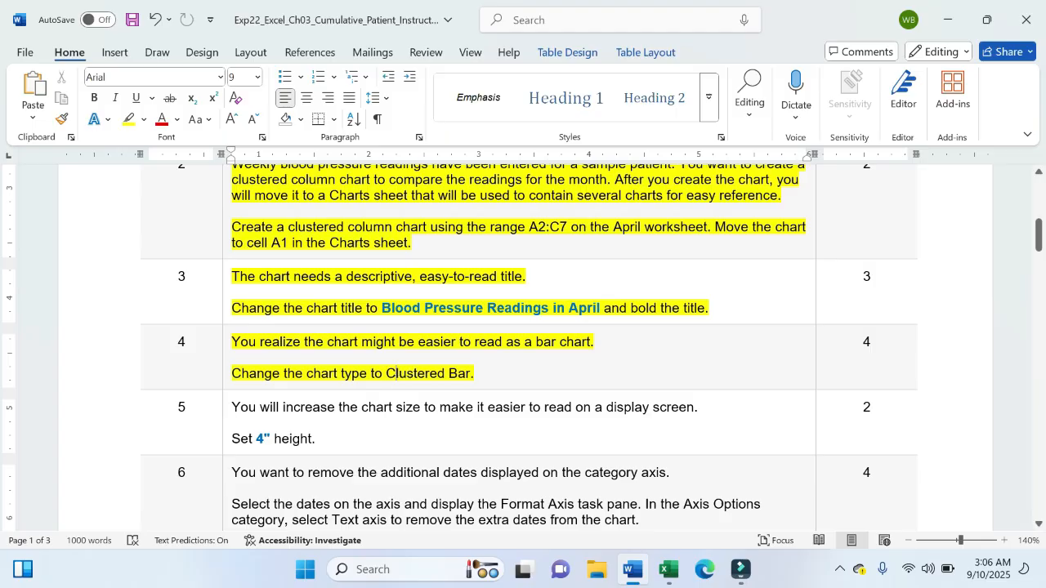
left_click_drag(232, 407, 699, 407)
left_click(774, 384)
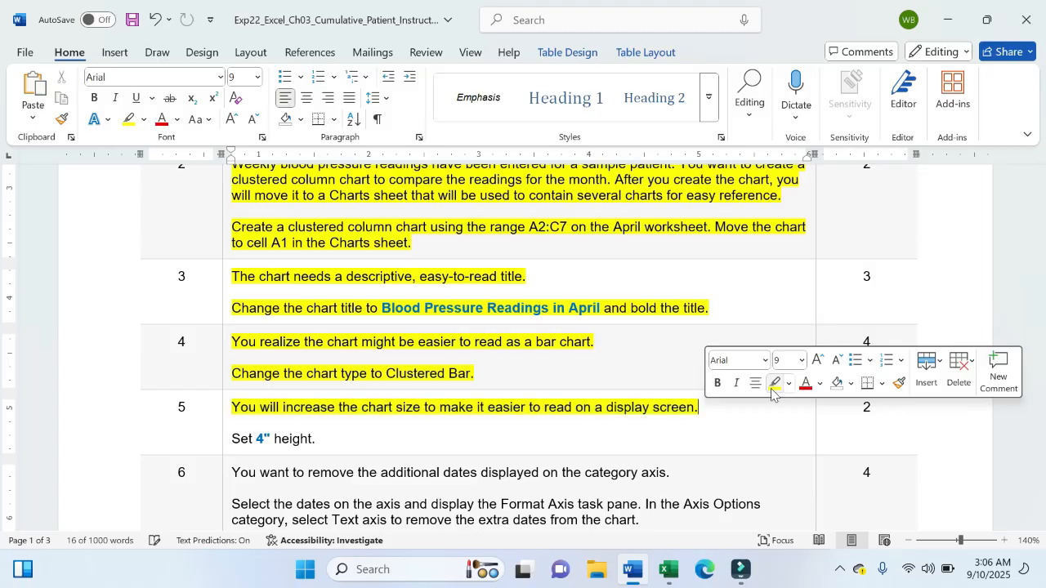
left_click(546, 407)
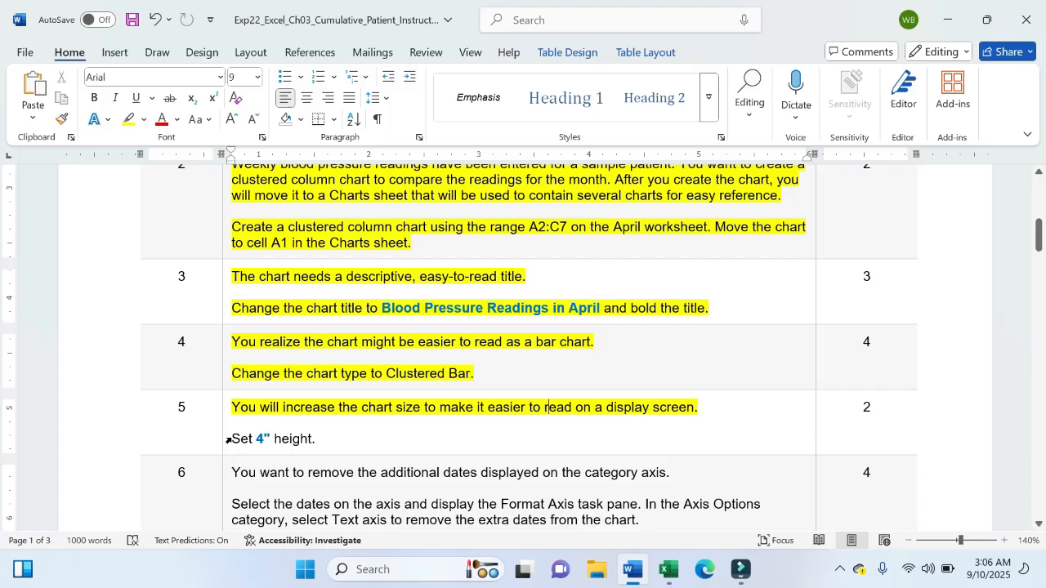
left_click_drag(232, 439, 421, 436)
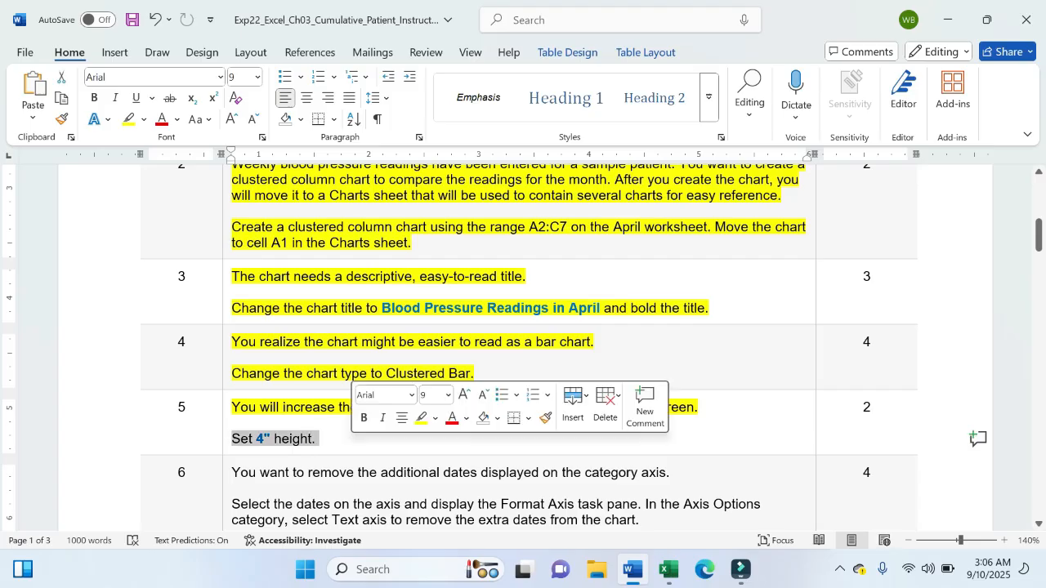
left_click(420, 419)
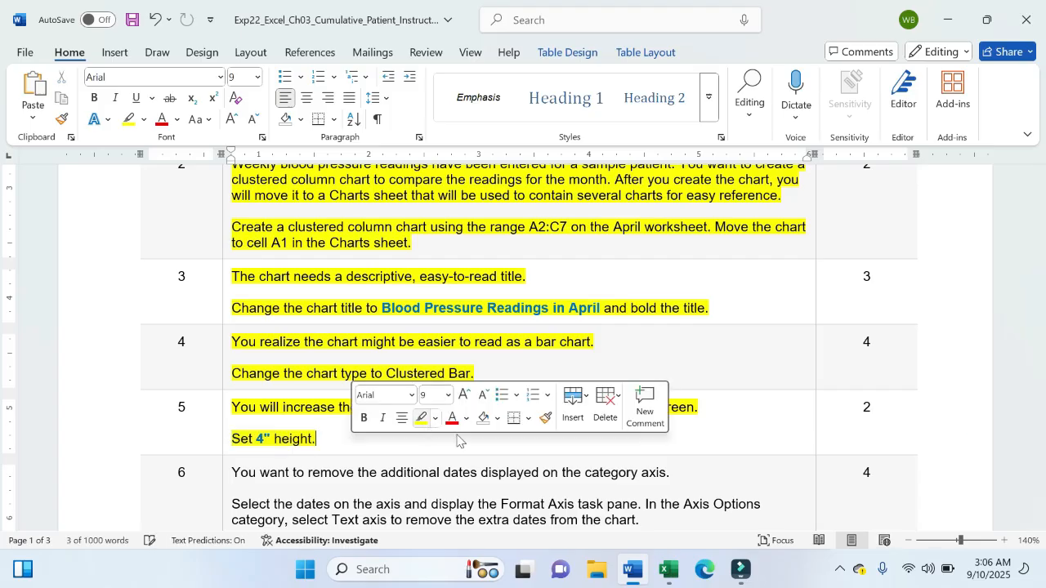
left_click(539, 472)
Switch to Excel and set the blood pressure chart's height to 4" on the Charts sheet.
left_click(670, 570)
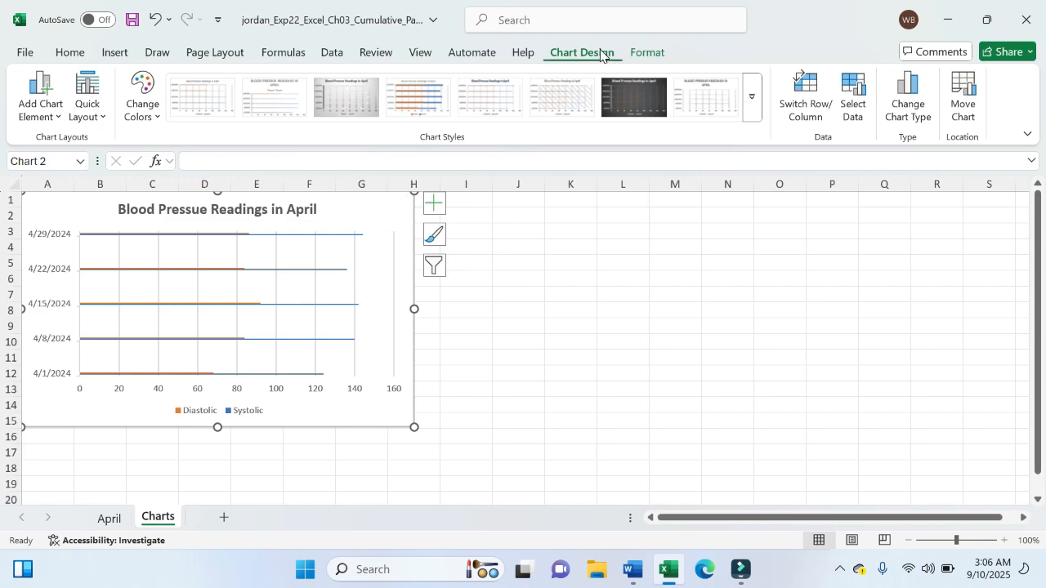
left_click(649, 51)
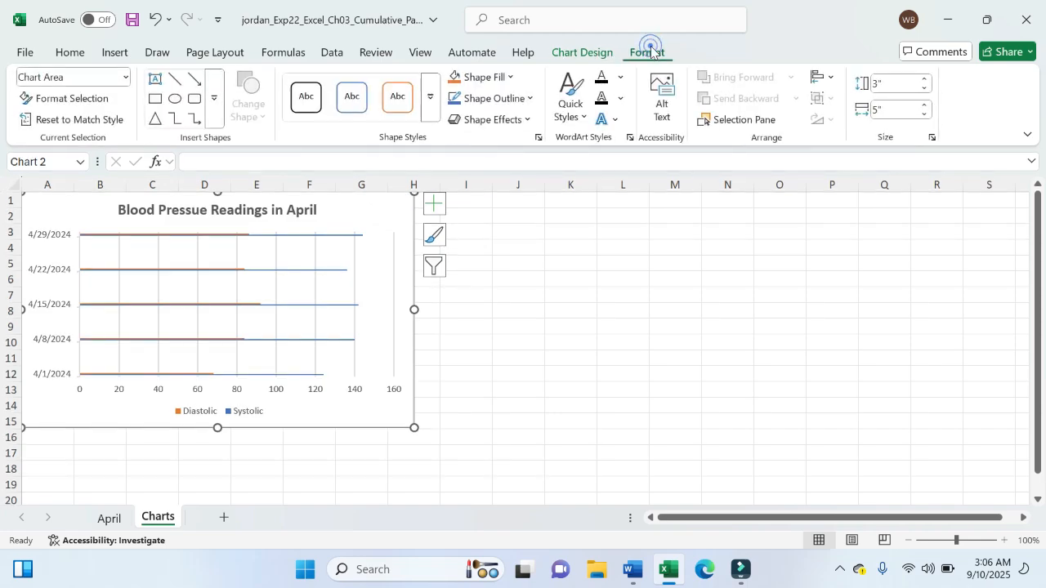
left_click(583, 51)
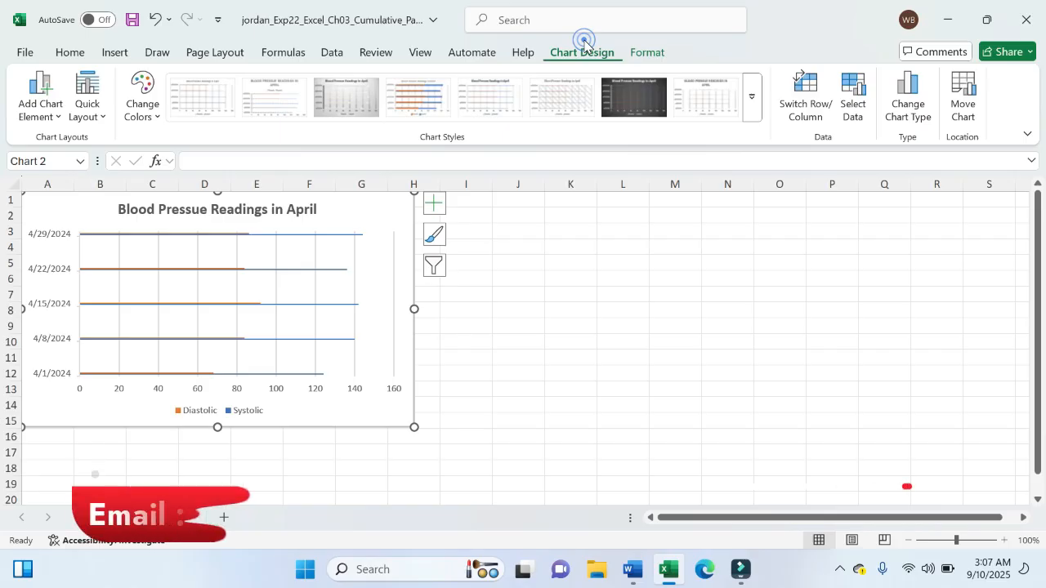
left_click(666, 52)
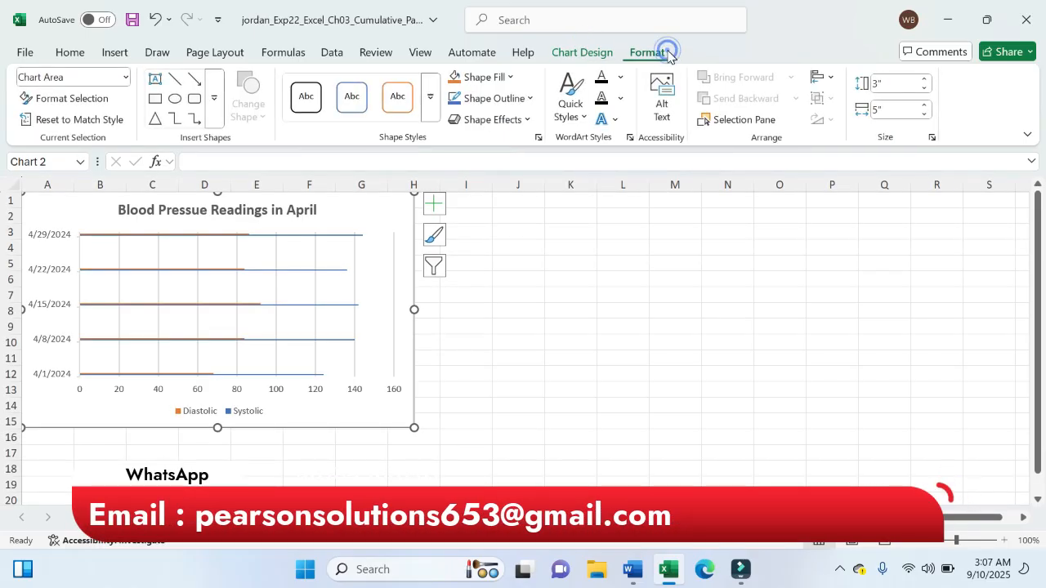
left_click(633, 569)
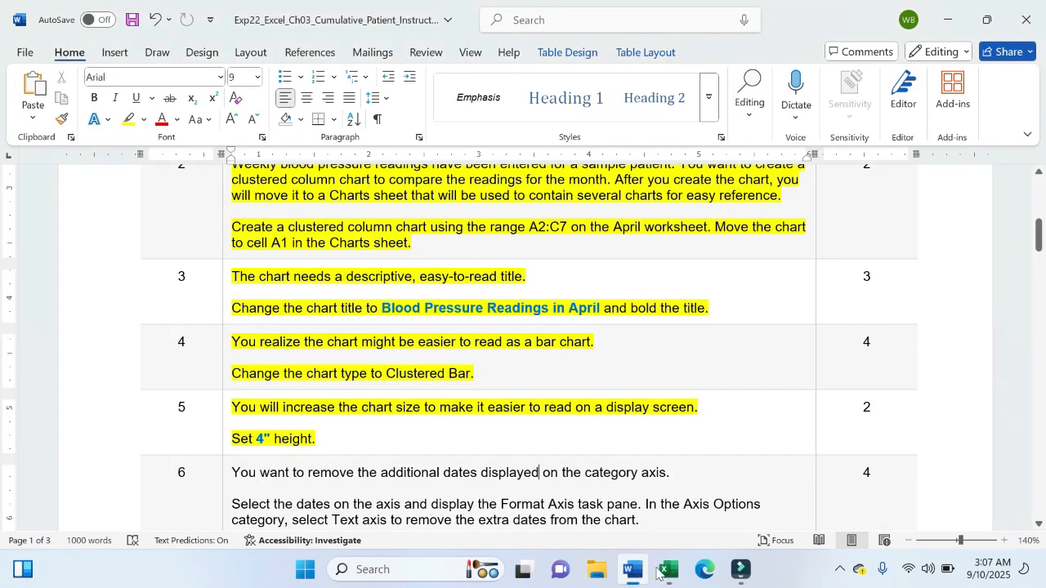
left_click(661, 572)
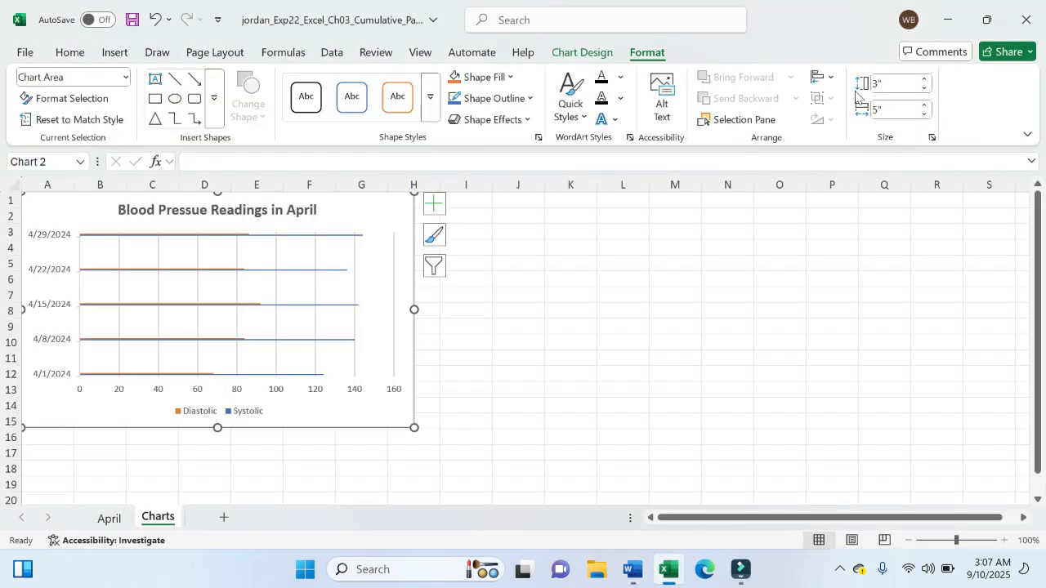
left_click(924, 79)
left_click(923, 80)
left_click(923, 80)
left_click(922, 79)
left_click(922, 79)
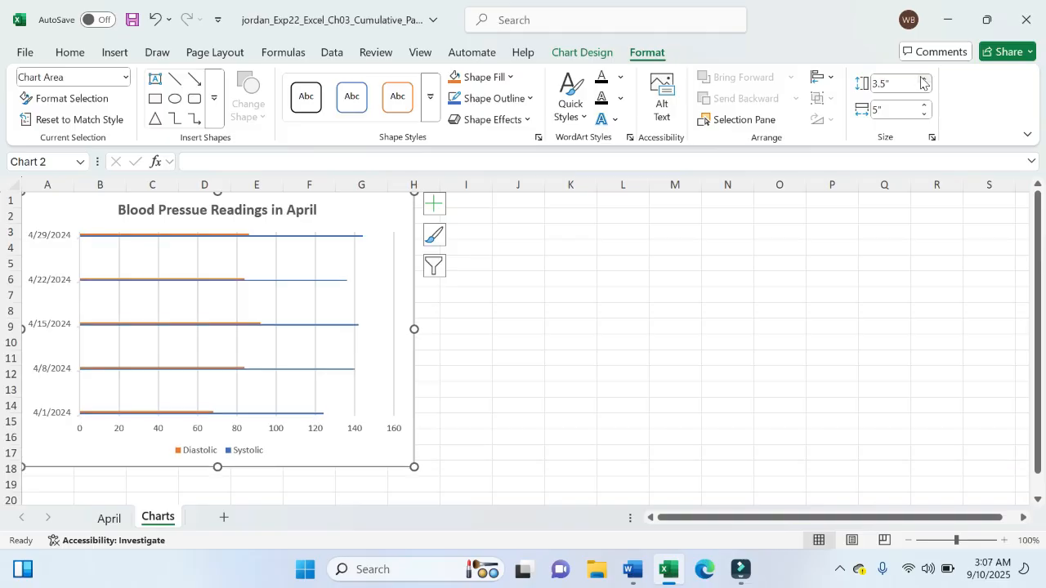
left_click(923, 79)
left_click(923, 79)
left_click(923, 79)
left_click(922, 79)
left_click(923, 80)
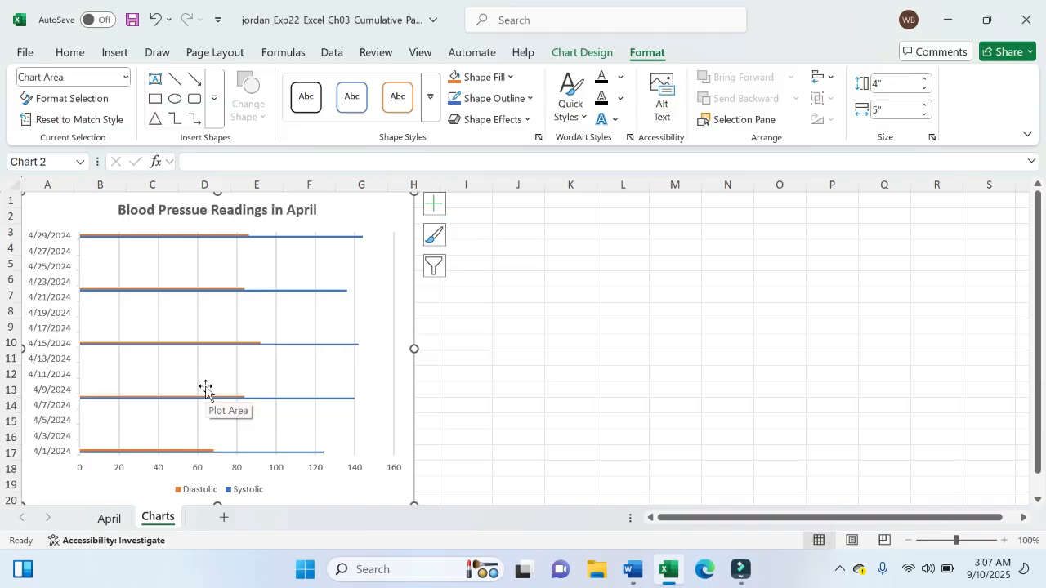
scroll(205, 390, "down", 1)
scroll(205, 390, "up", 1)
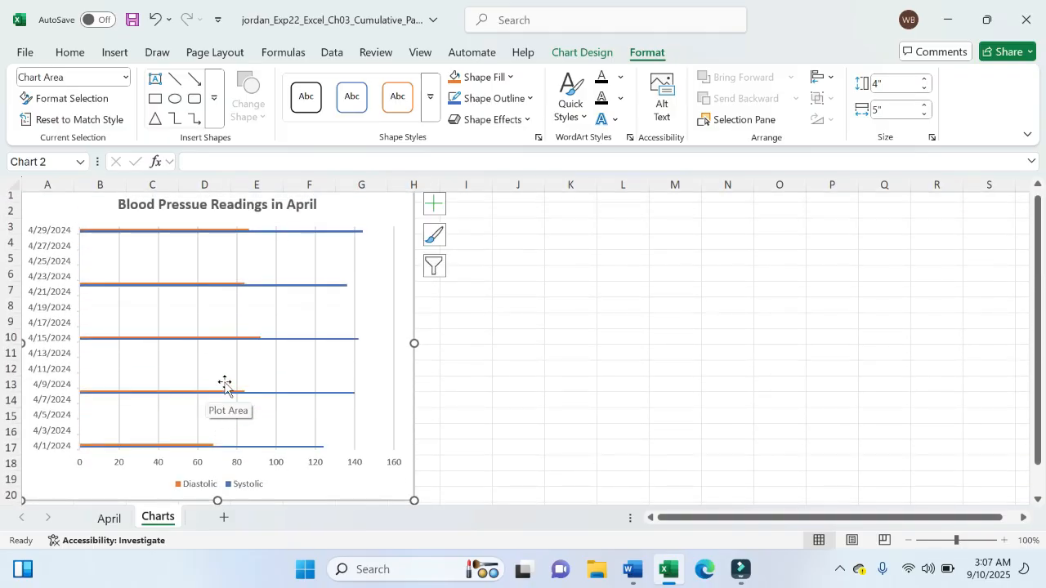
Switch to Word and highlight the first sentence of instruction step 6 and the phrase "Select the dates on the axis" in yellow.
left_click(633, 570)
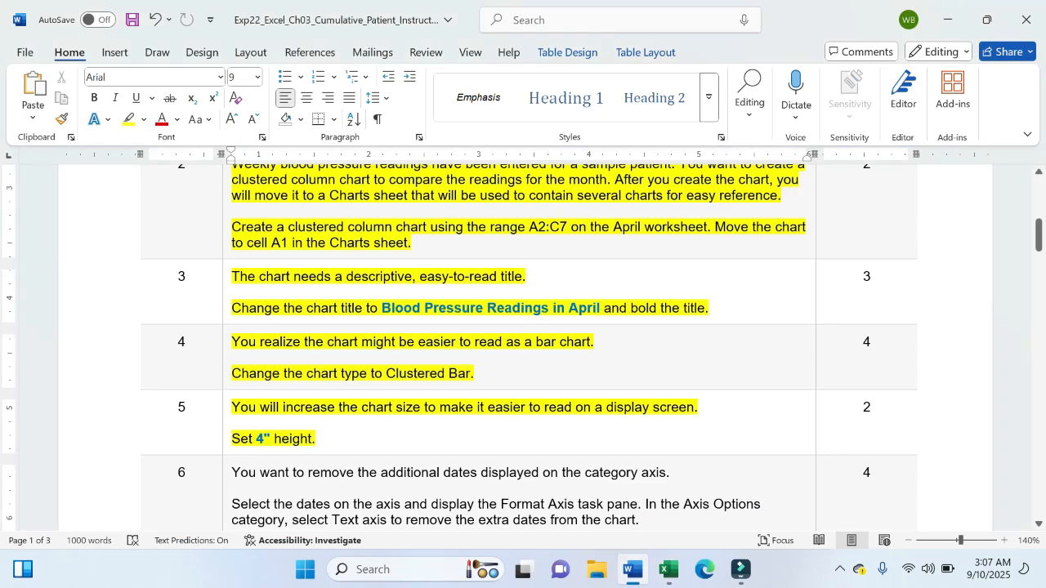
scroll(523, 347, "down", 2)
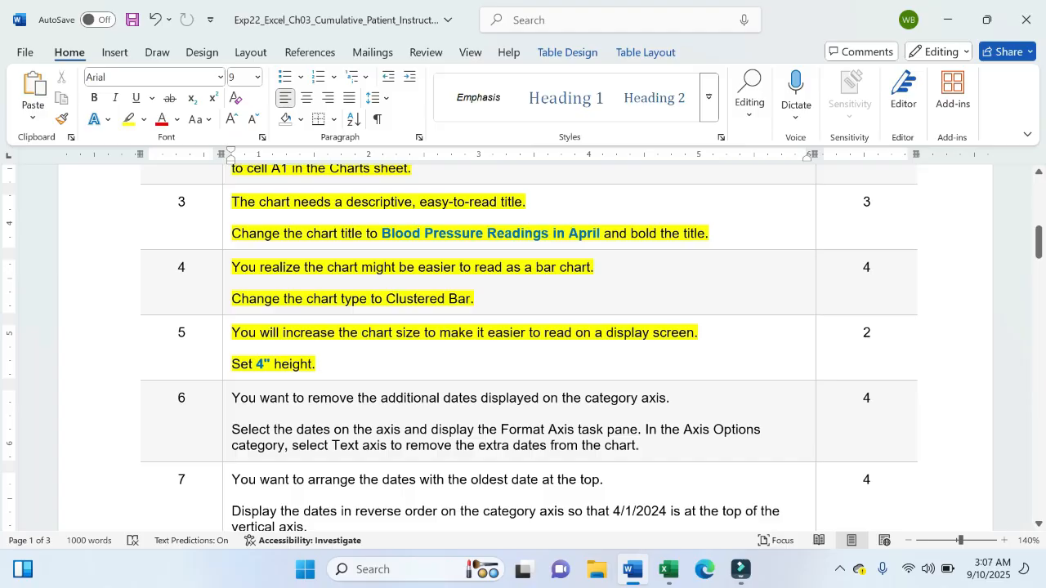
left_click_drag(232, 398, 679, 405)
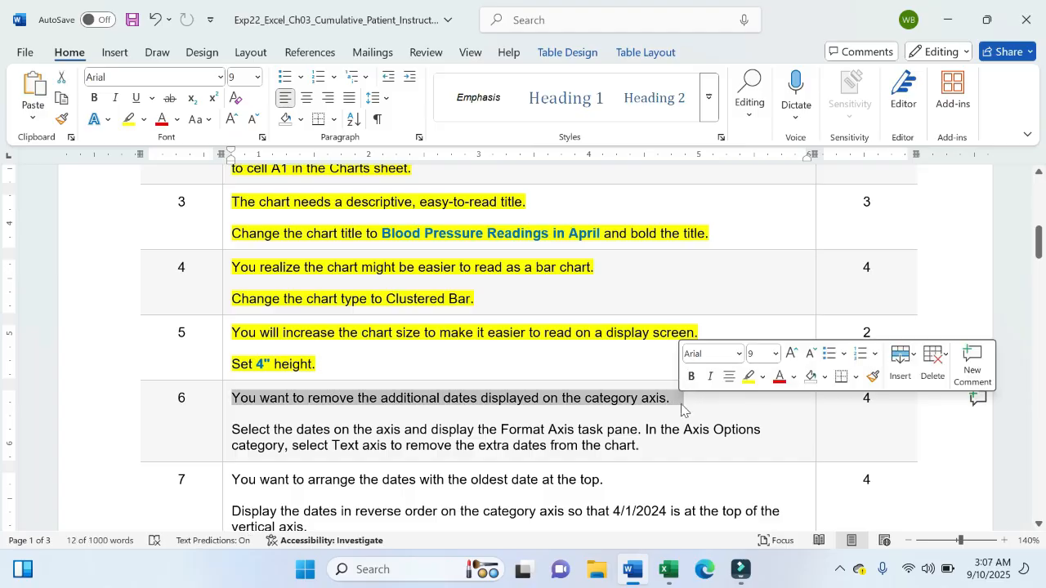
left_click(749, 377)
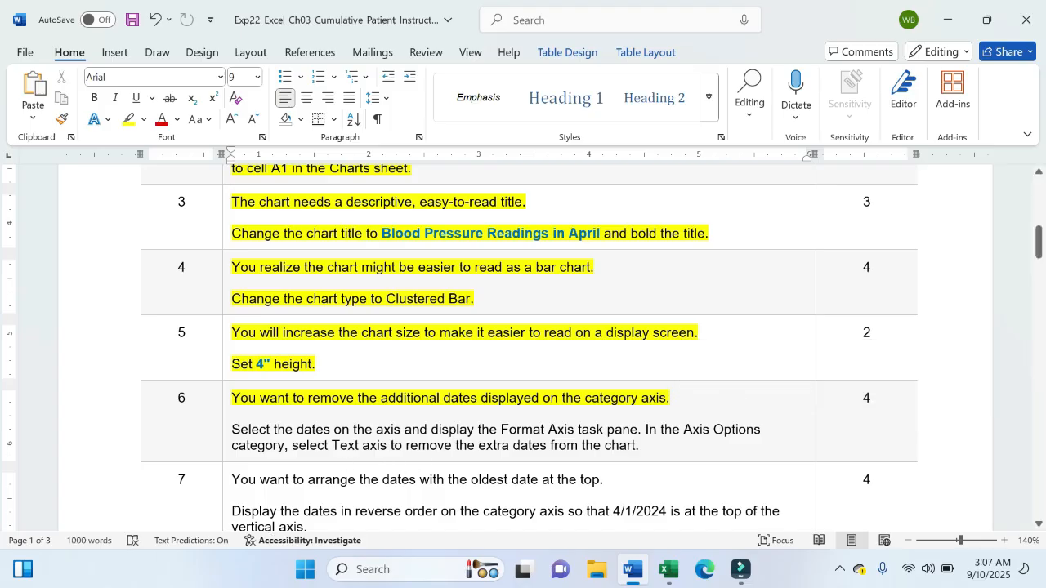
left_click_drag(232, 429, 402, 429)
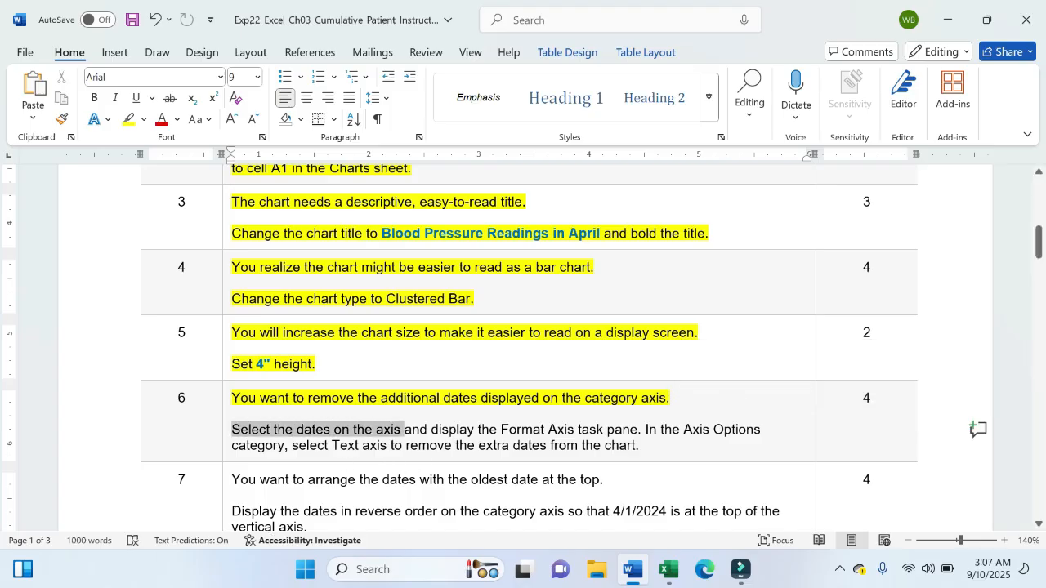
left_click(478, 394)
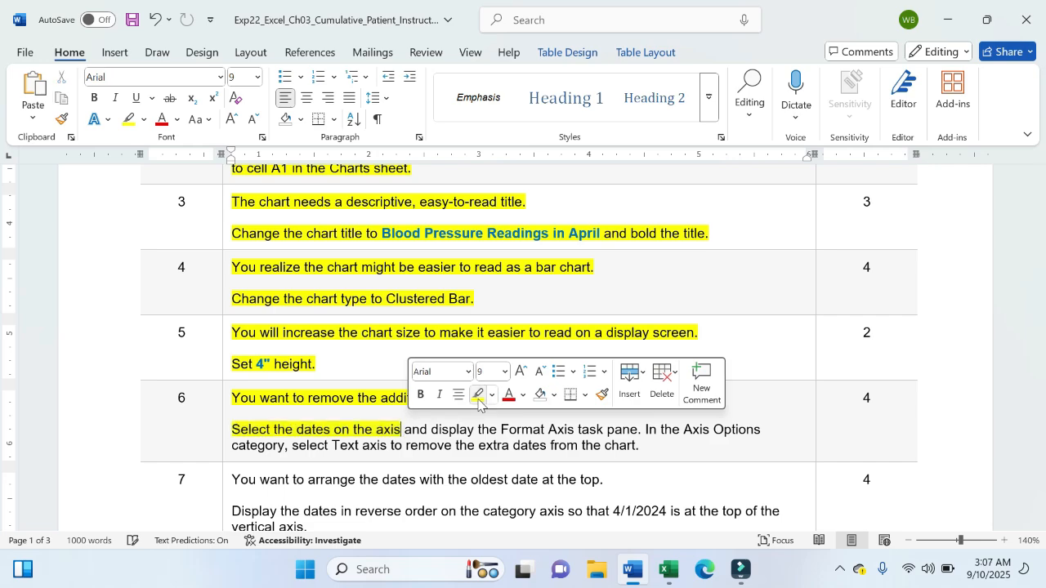
Return to Excel, select the dates on the chart's vertical category axis, and display the Format Axis task pane.
left_click(668, 572)
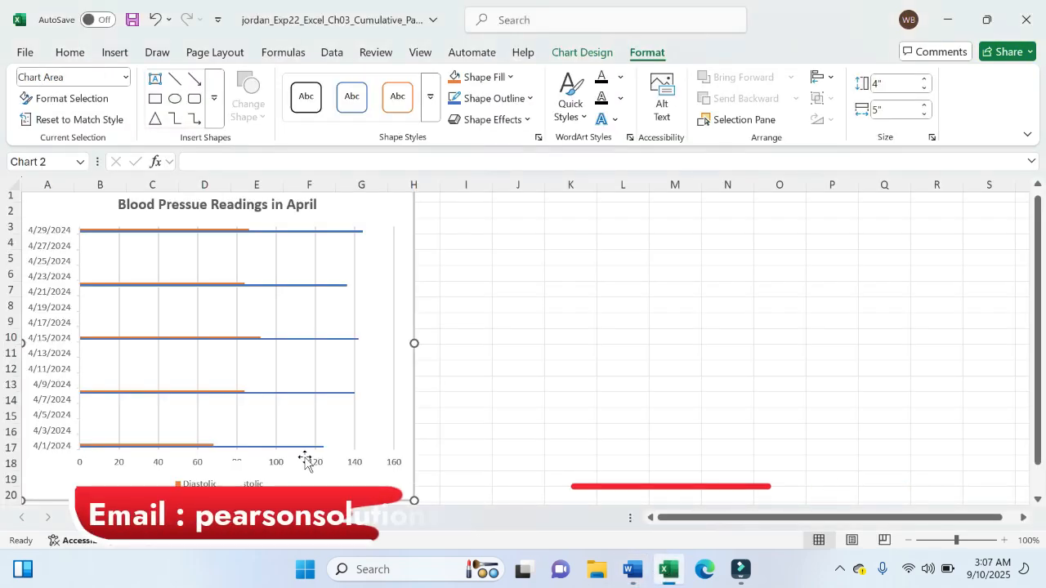
left_click(47, 362)
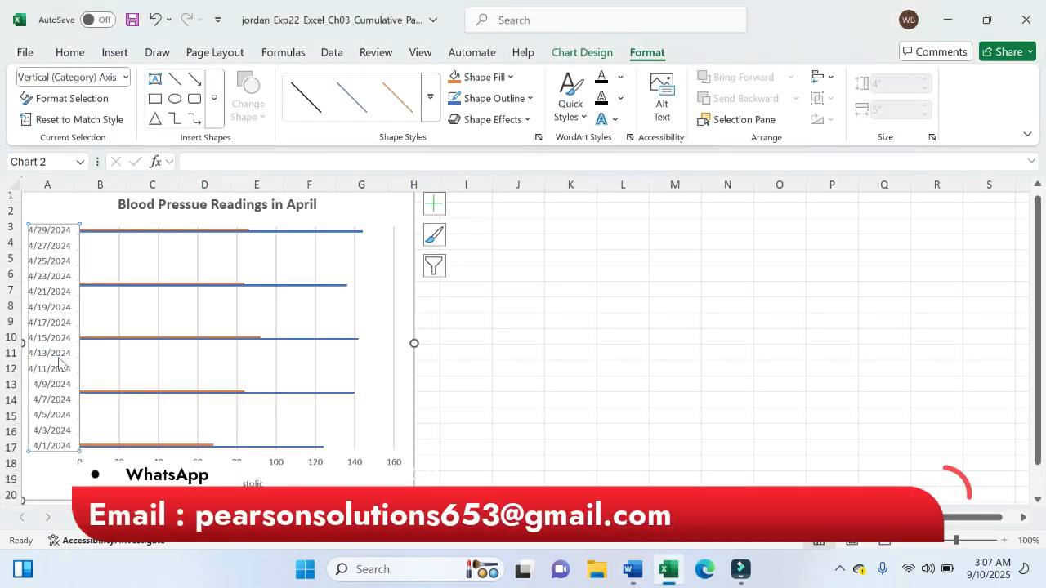
left_click(634, 572)
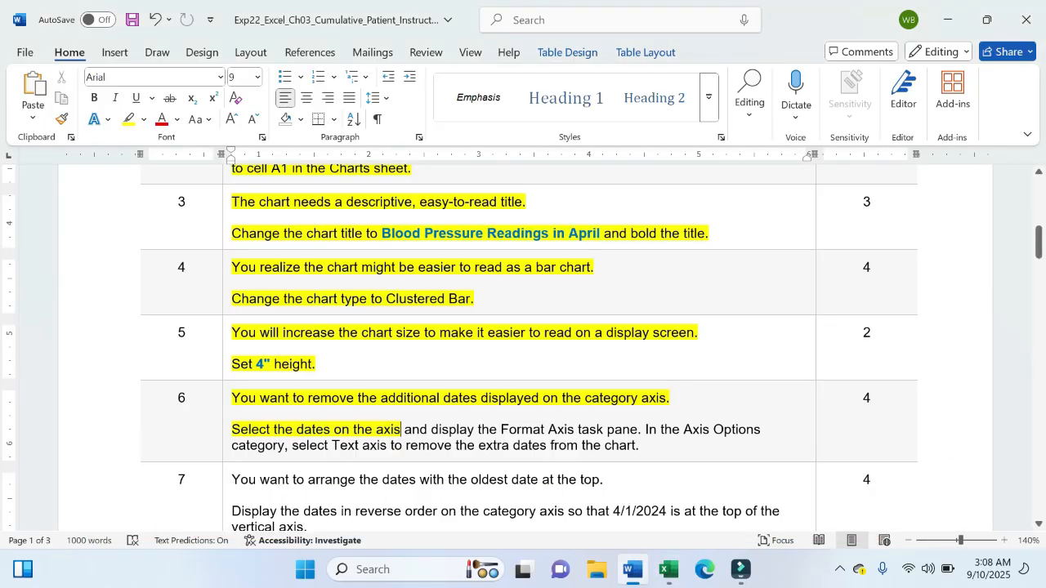
left_click(668, 573)
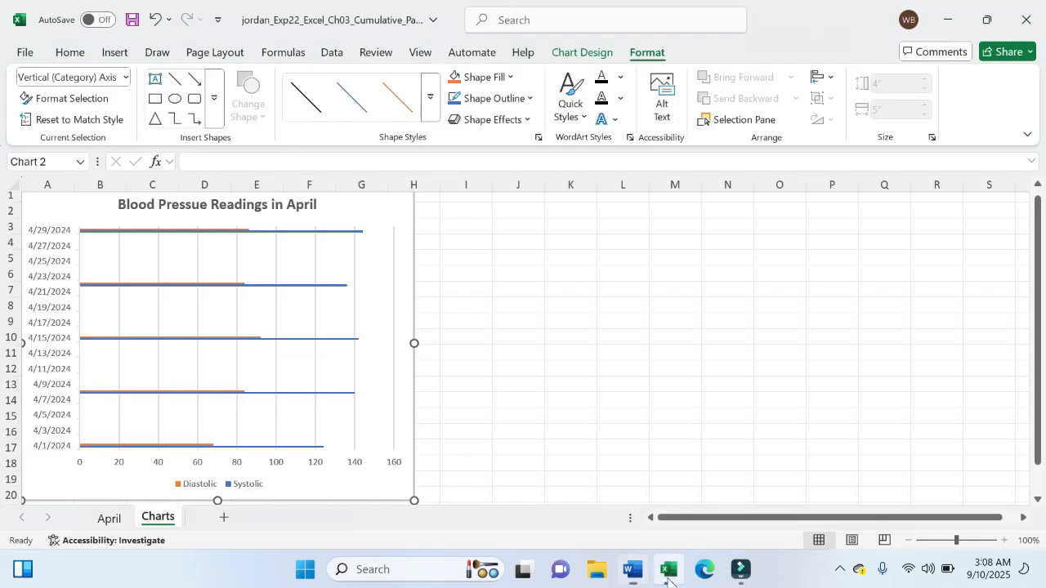
double_click(51, 331)
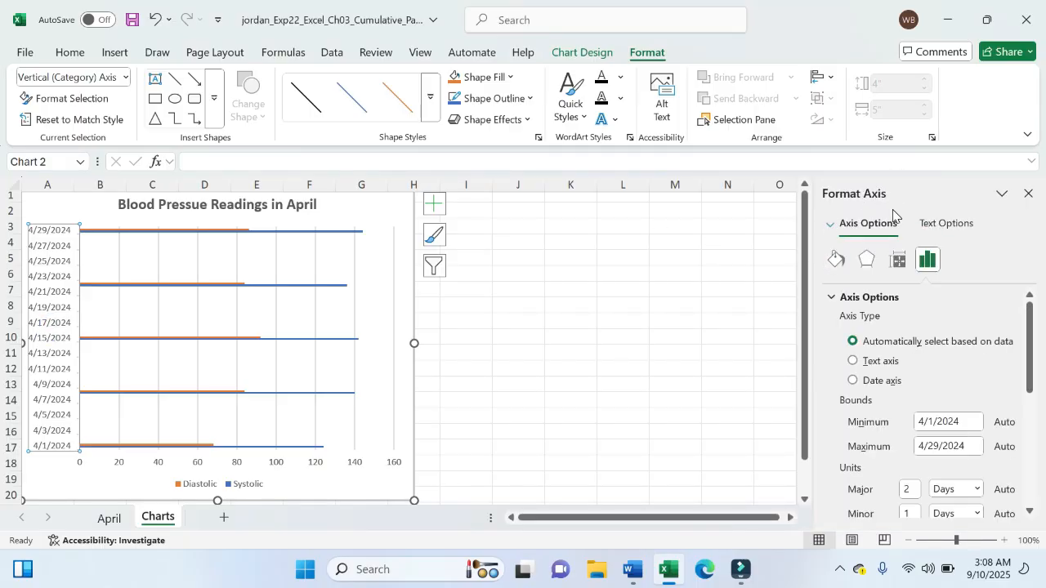
left_click(1028, 193)
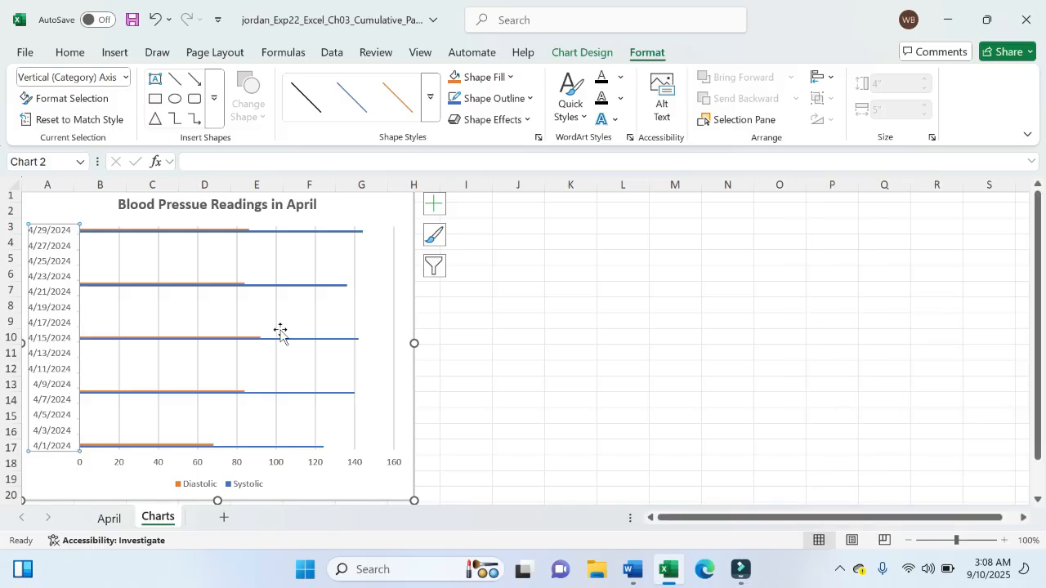
right_click(53, 301)
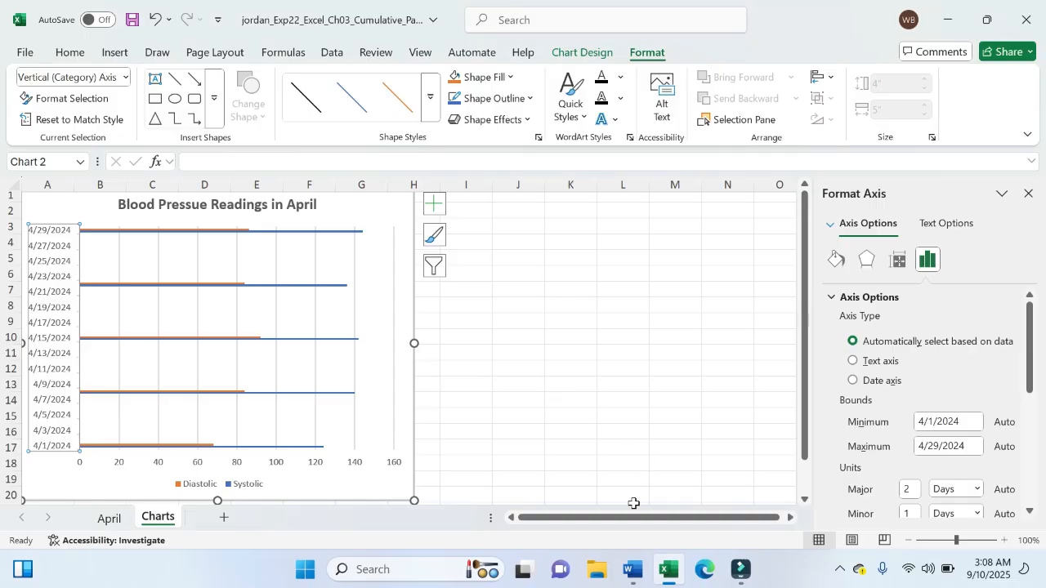
Switch to Word and highlight the phrase "the Format Axis task pane" in instruction step 6 in yellow.
left_click(632, 579)
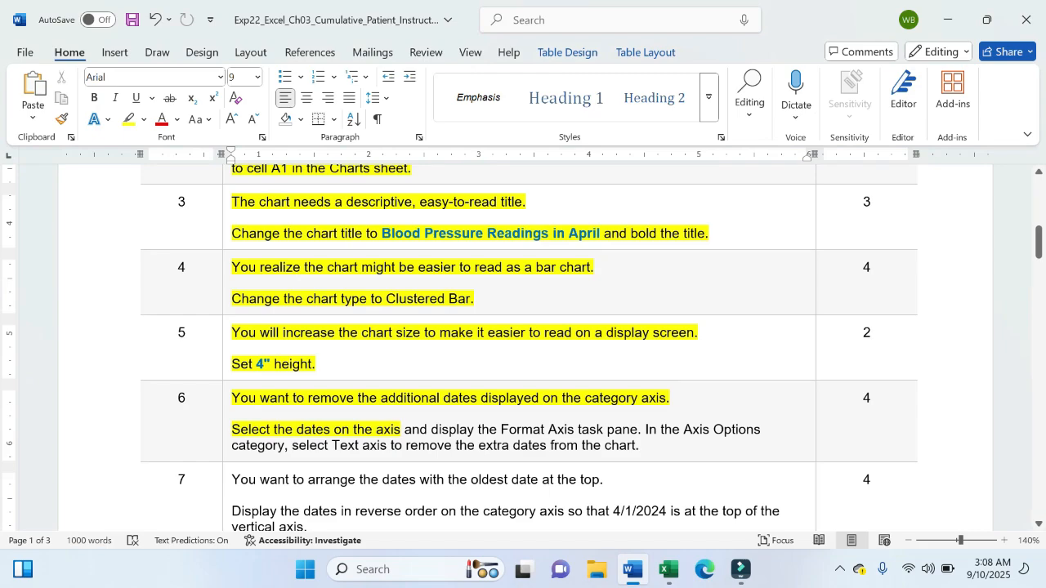
mouse_move(480, 430)
left_mouse_down()
mouse_move(233, 424)
mouse_move(638, 432)
left_mouse_up()
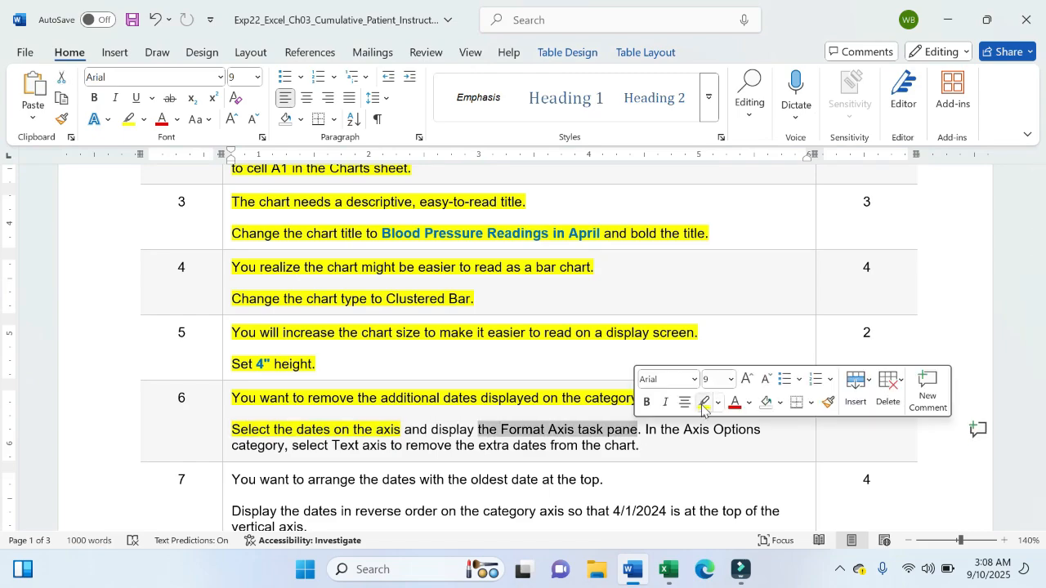
left_click(703, 403)
left_click(710, 429)
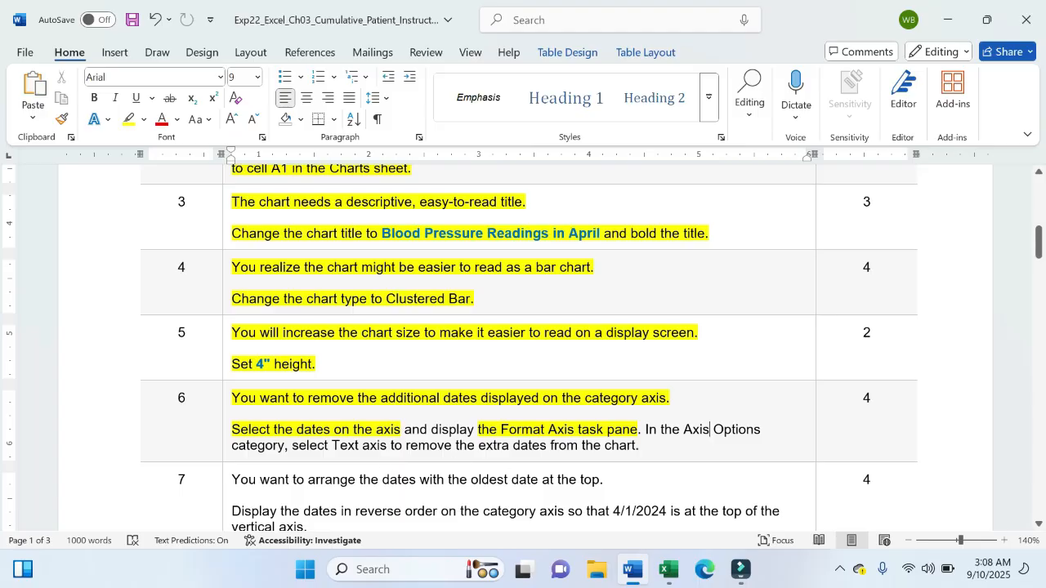
Return to Excel, set the vertical category axis type to Text axis, and select the chart area.
left_click(668, 570)
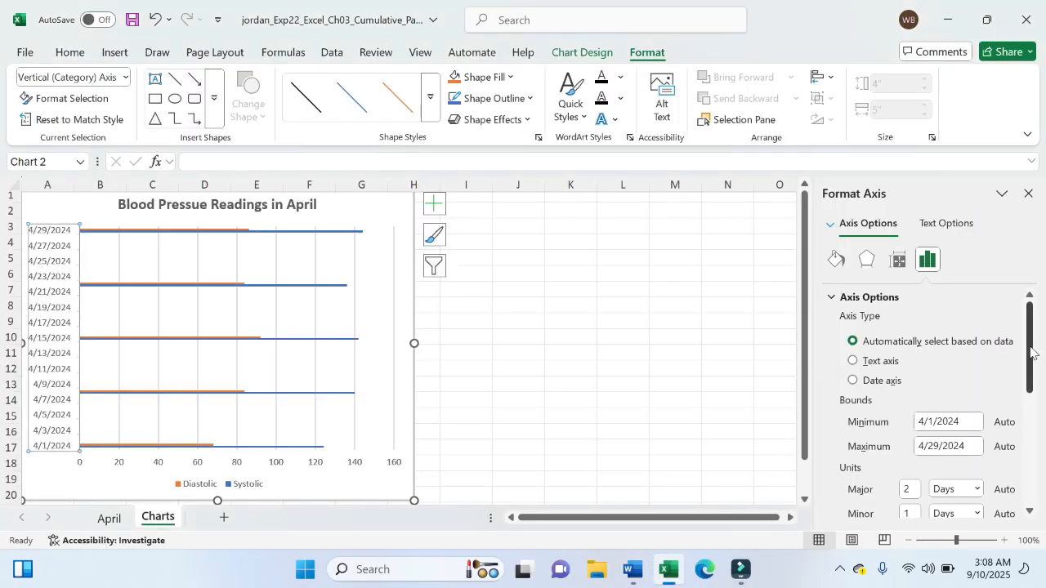
left_click_drag(1032, 353, 1031, 363)
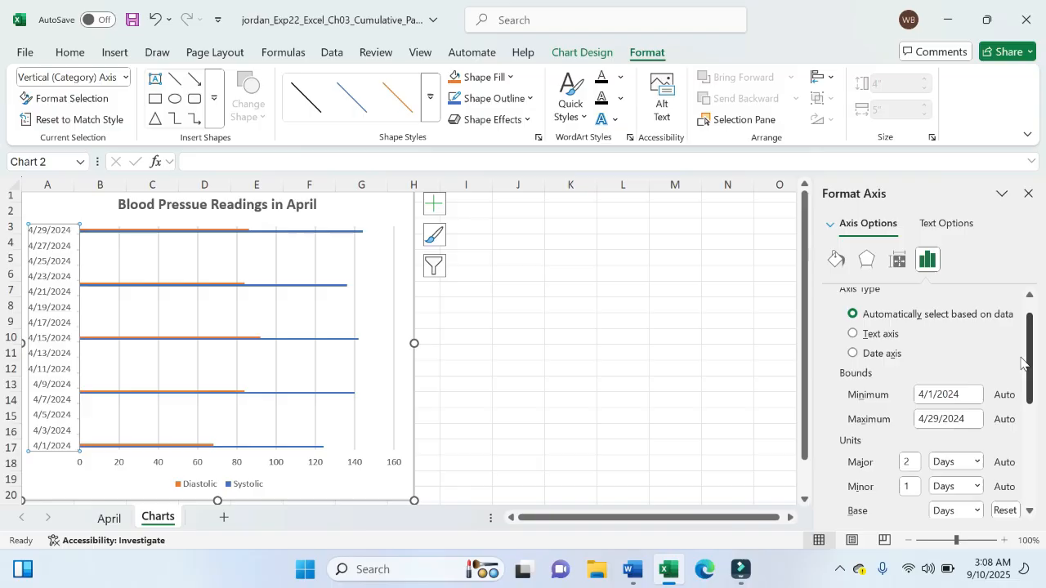
left_click(853, 335)
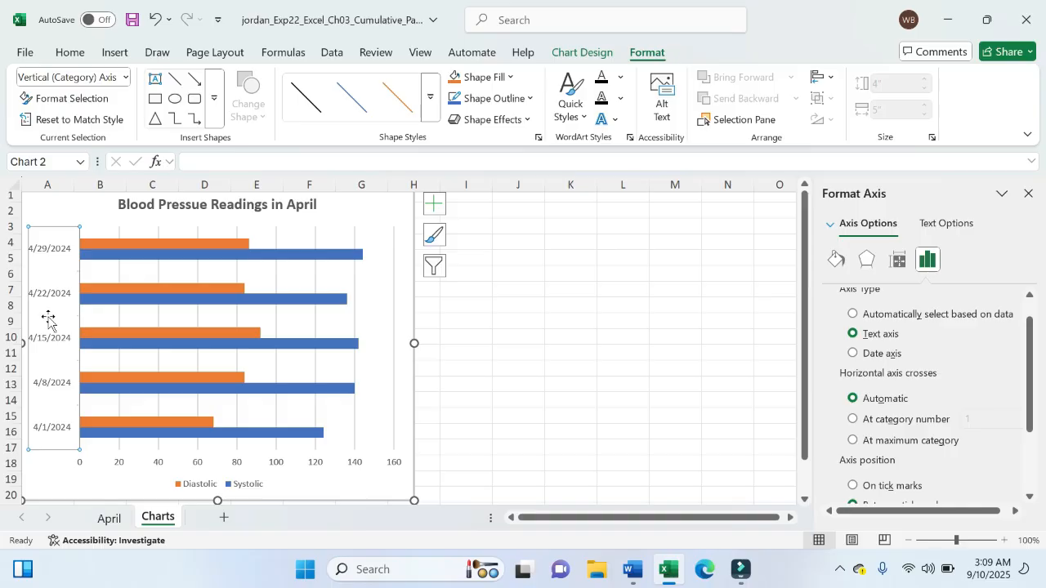
left_click(569, 326)
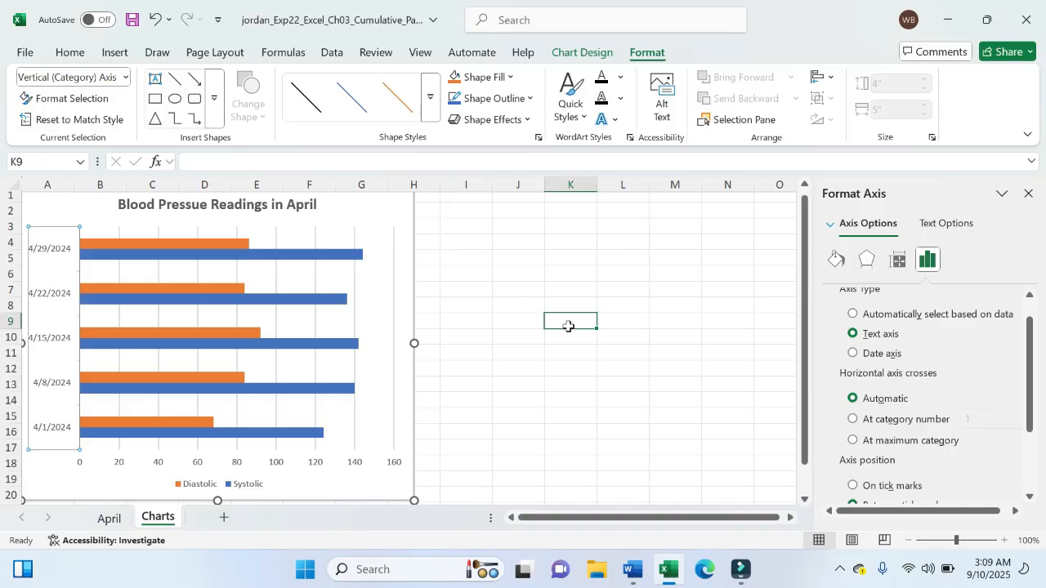
left_click(385, 219)
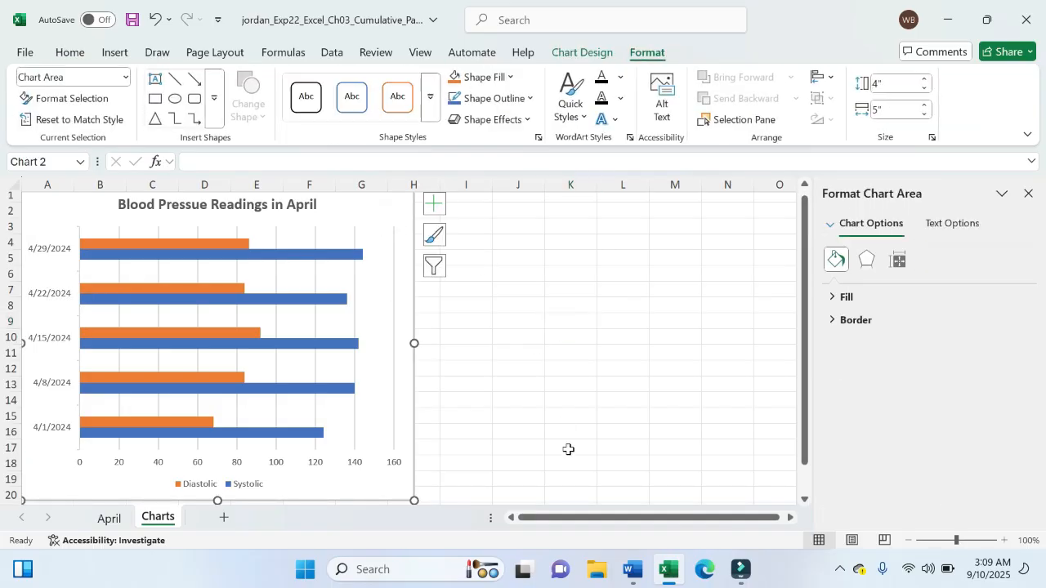
Switch to Word and highlight "select Text axis to remove the extra dates from the chart." in instruction step 6 in yellow.
left_click(634, 570)
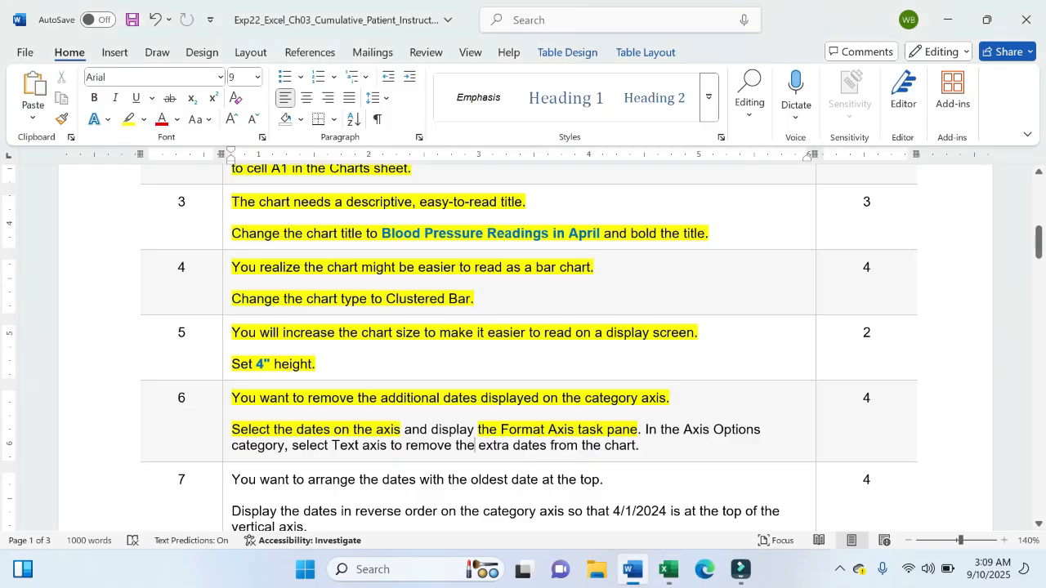
left_click_drag(291, 446, 639, 445)
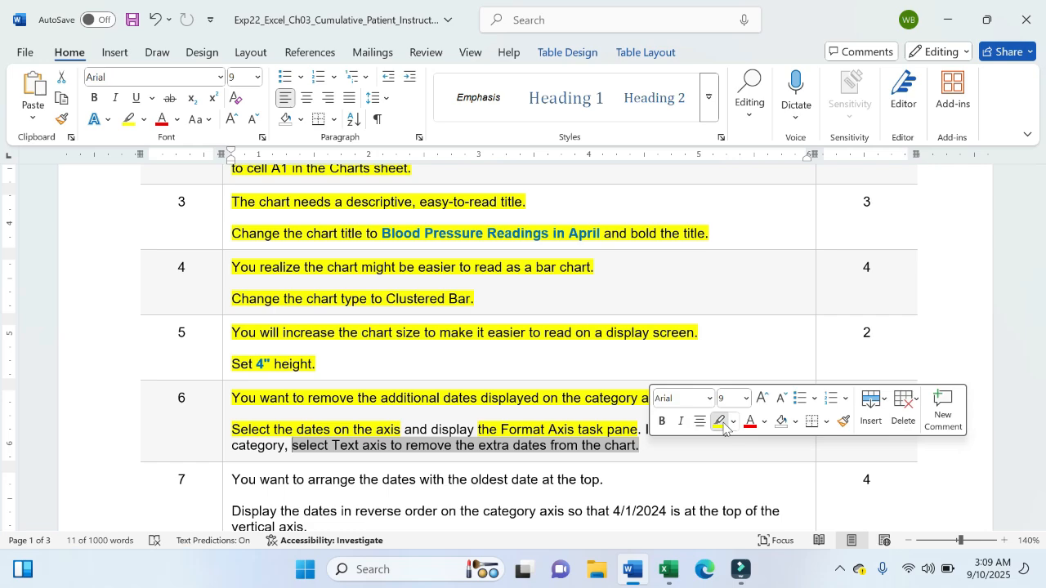
left_click(720, 421)
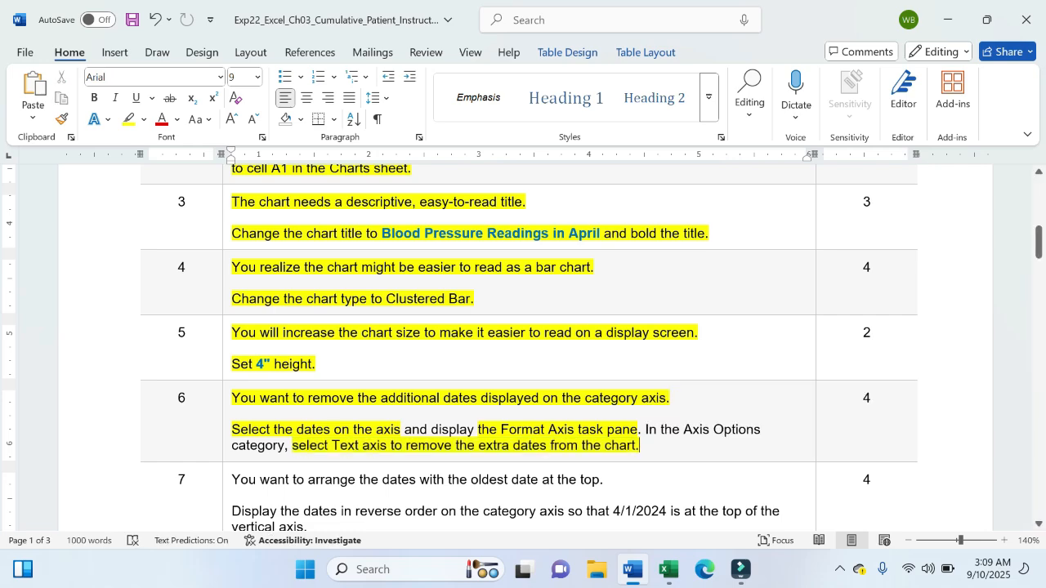
Highlight the sentence "You want to arrange the dates with the oldest date at the top." in instruction step 7 in yellow.
scroll(685, 444, "down", 1)
scroll(666, 448, "down", 1)
scroll(665, 447, "up", 1)
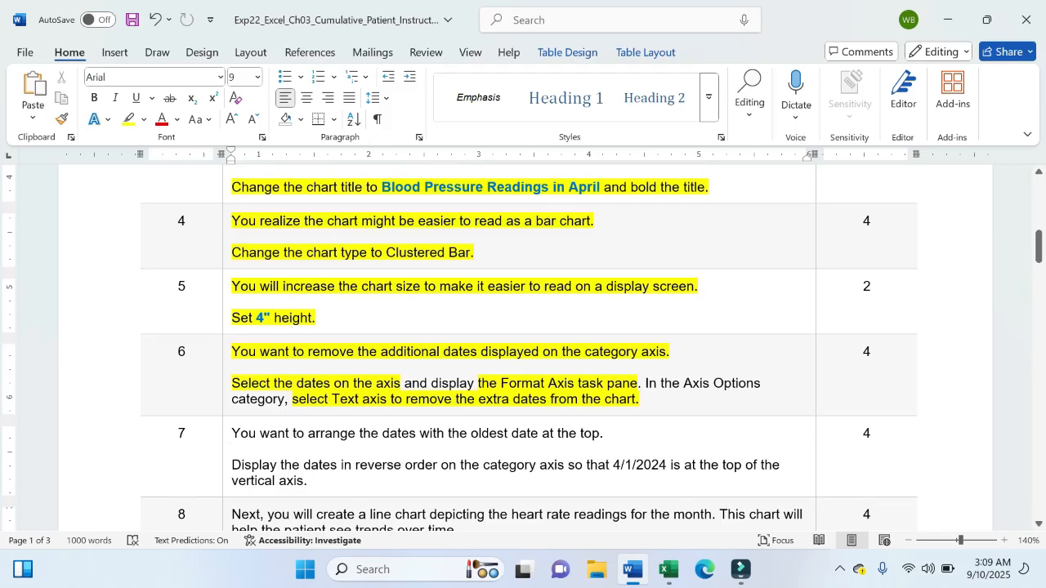
left_click_drag(232, 433, 619, 438)
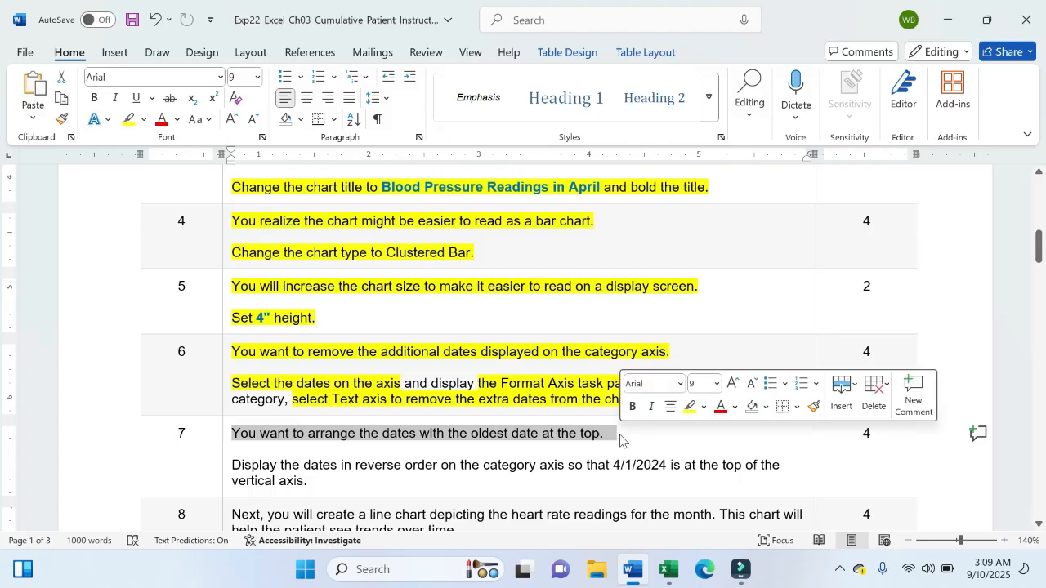
left_click(689, 412)
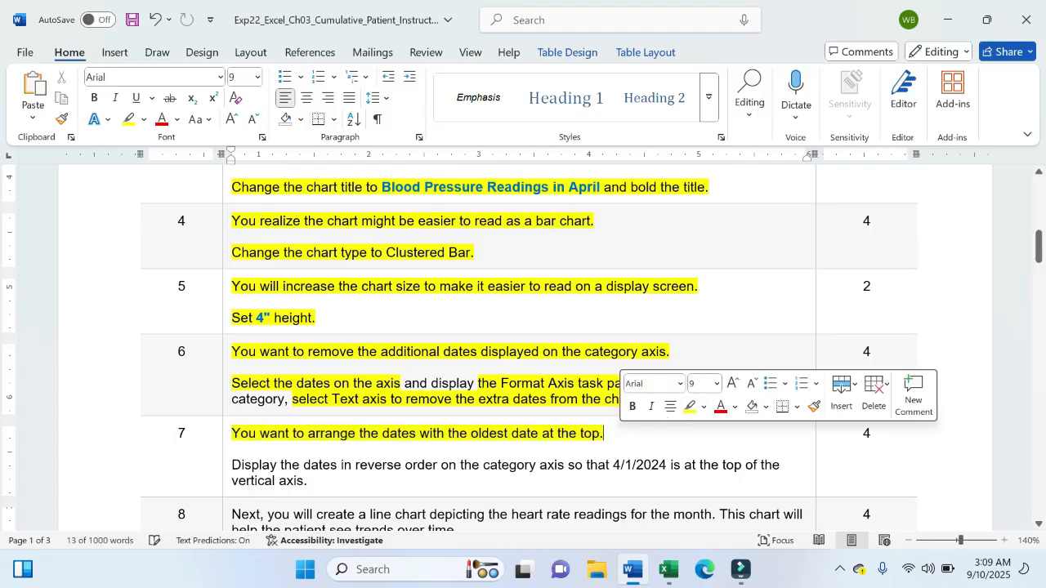
key("Right")
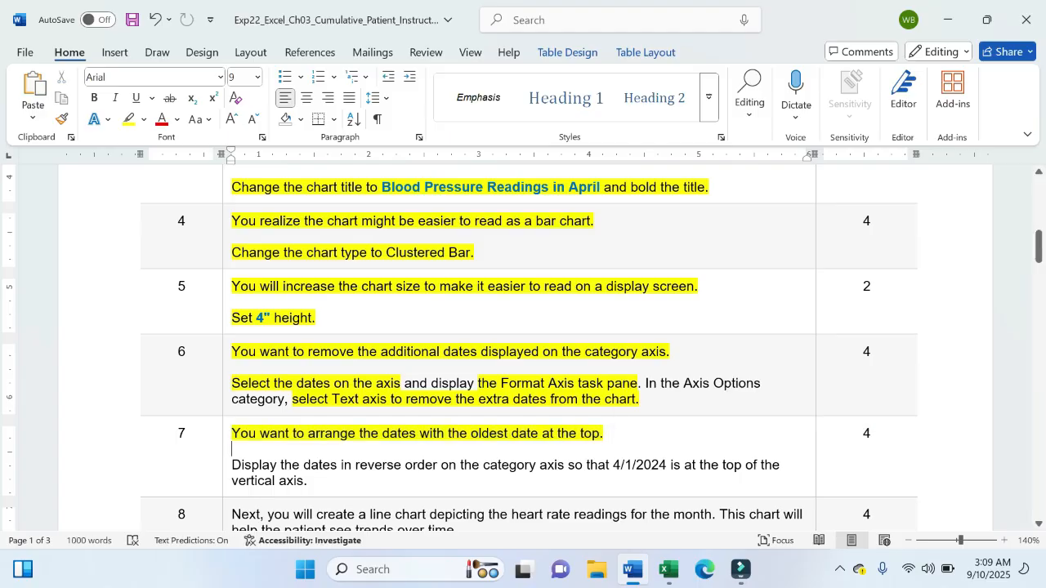
Highlight "Display the dates in reverse order on the category axis" in instruction step 7 in yellow.
scroll(438, 441, "down", 4)
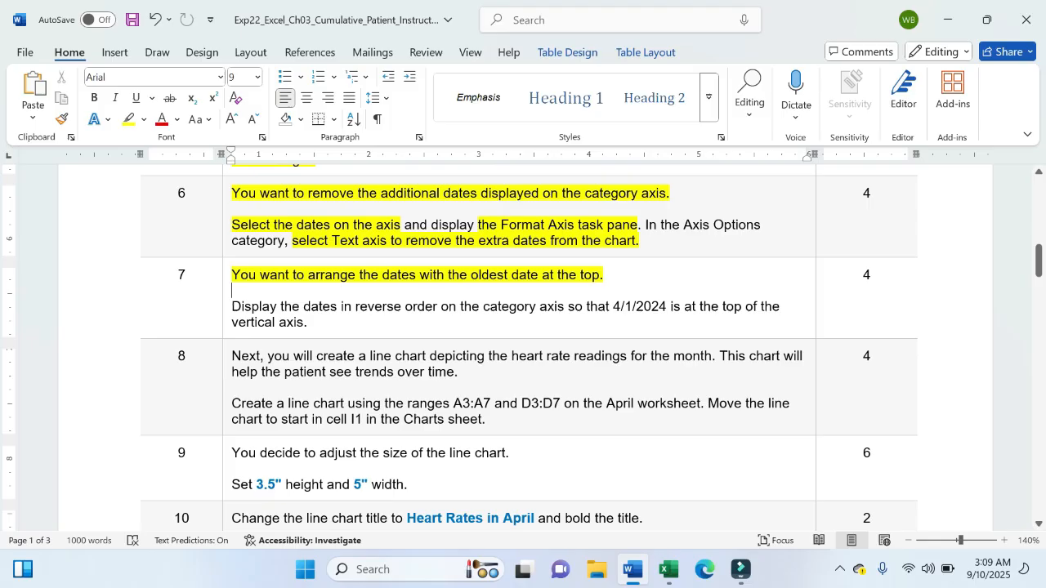
left_click_drag(232, 306, 564, 306)
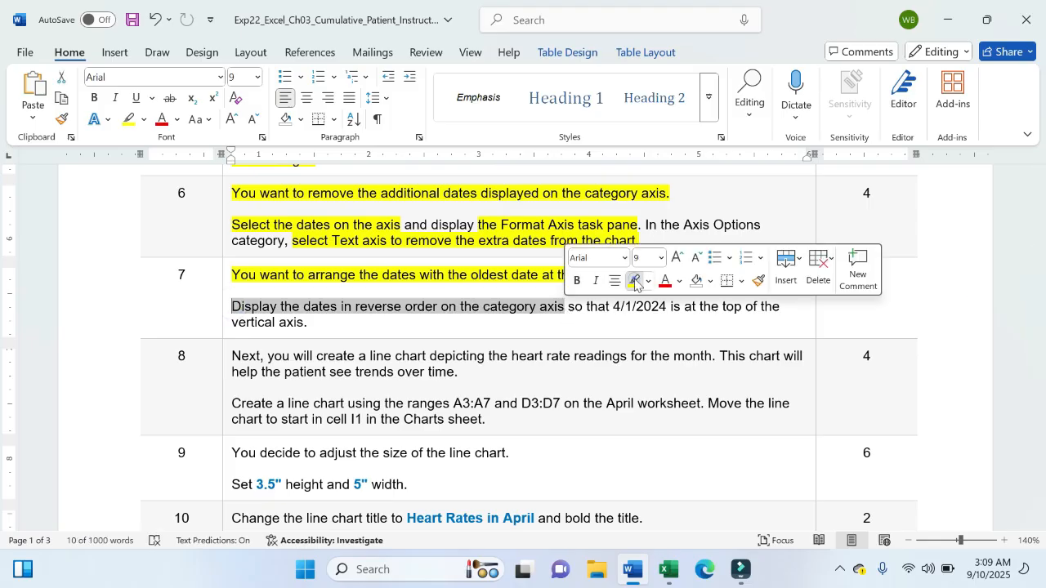
left_click(635, 281)
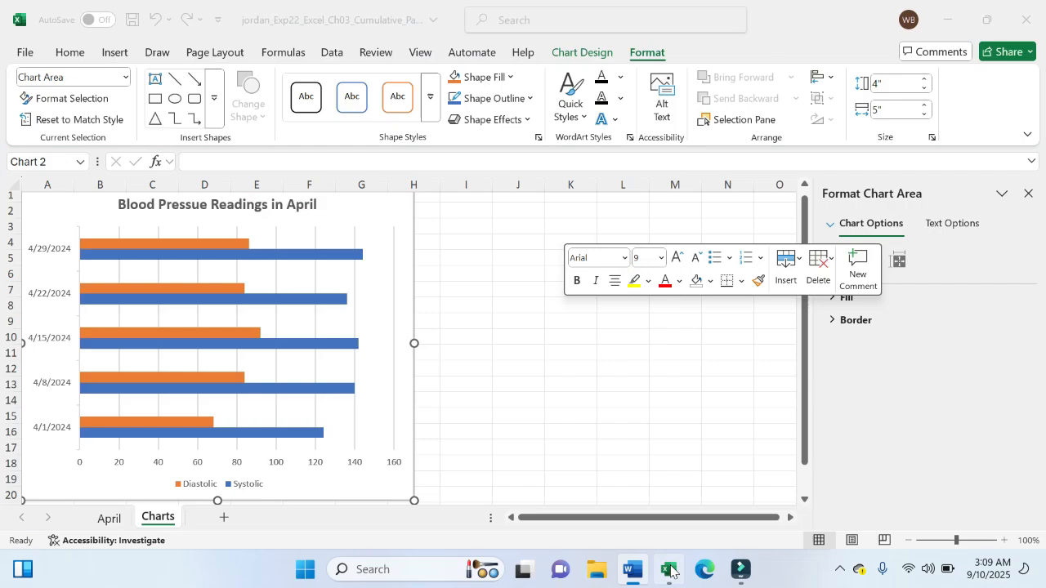
Switch to Excel and set the blood pressure chart's vertical category axis to show its categories in reverse order.
left_click(669, 570)
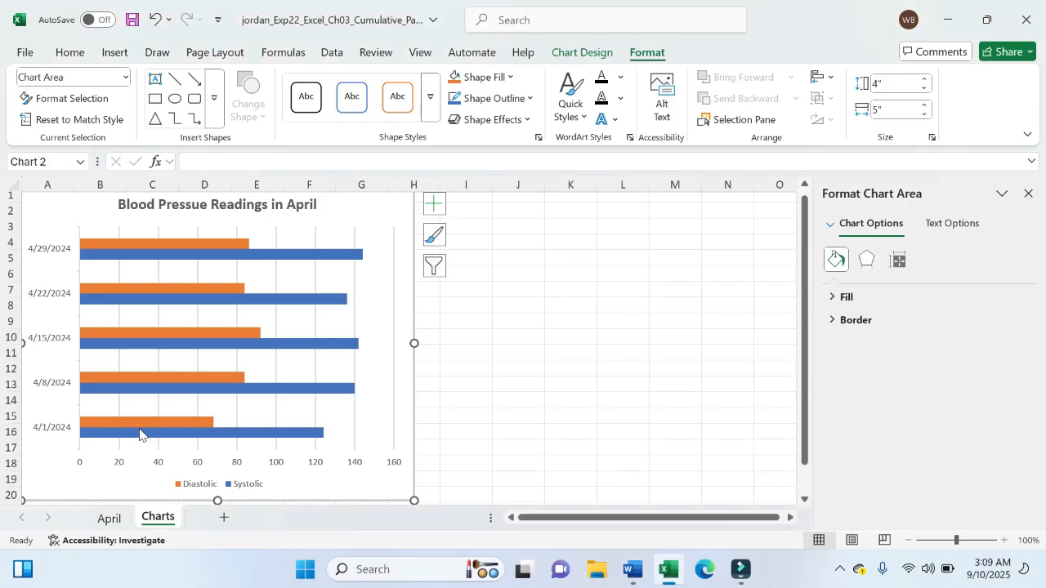
left_click(60, 341)
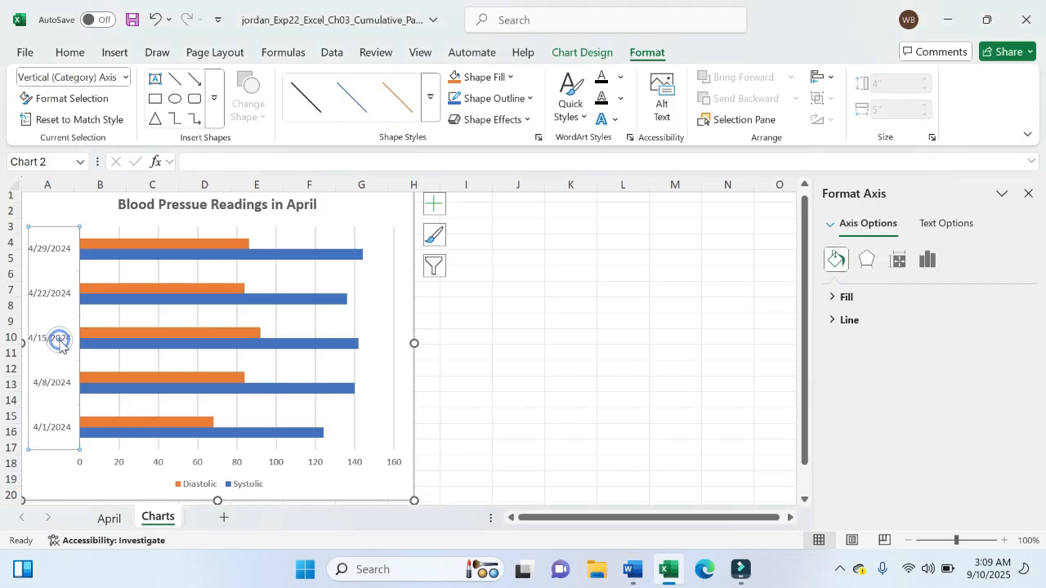
double_click(827, 225)
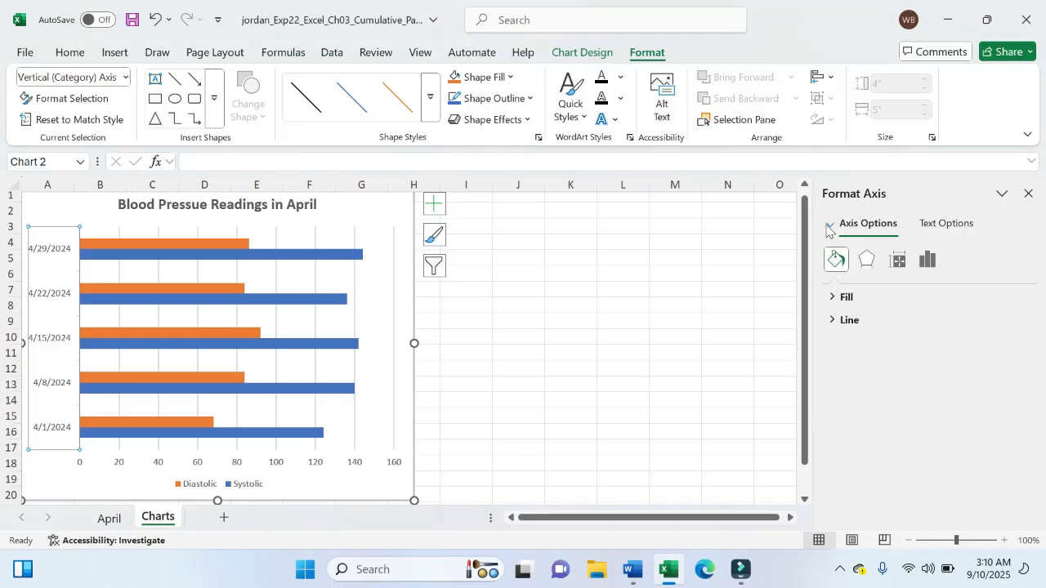
left_click(926, 260)
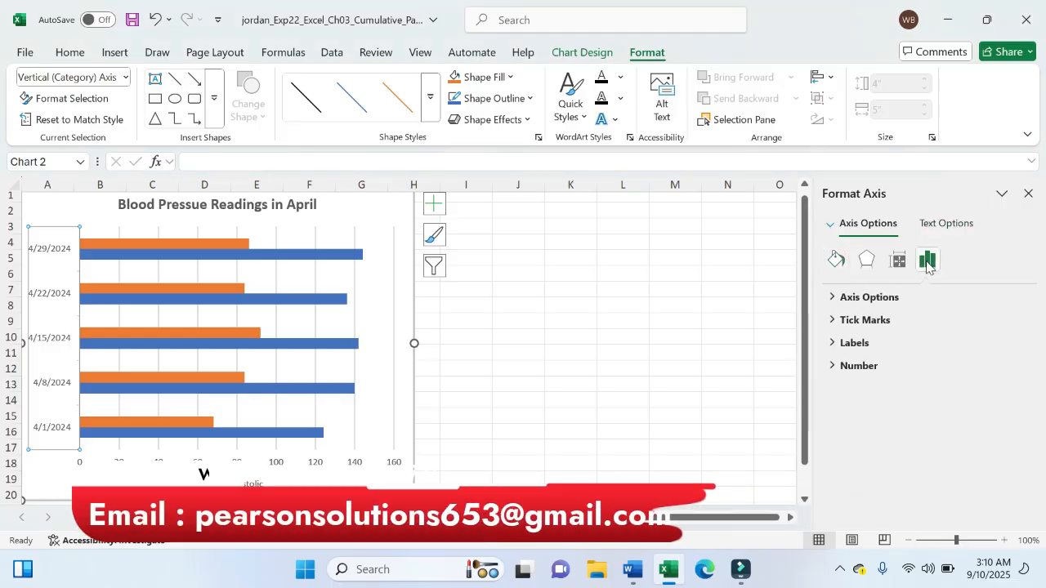
left_click(902, 298)
scroll(983, 401, "down", 2)
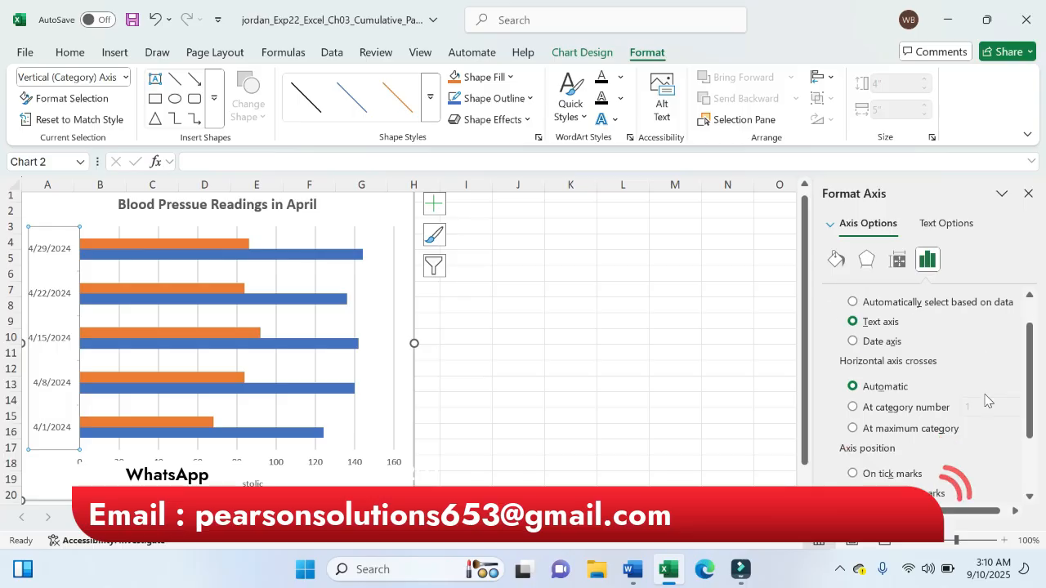
scroll(984, 401, "down", 2)
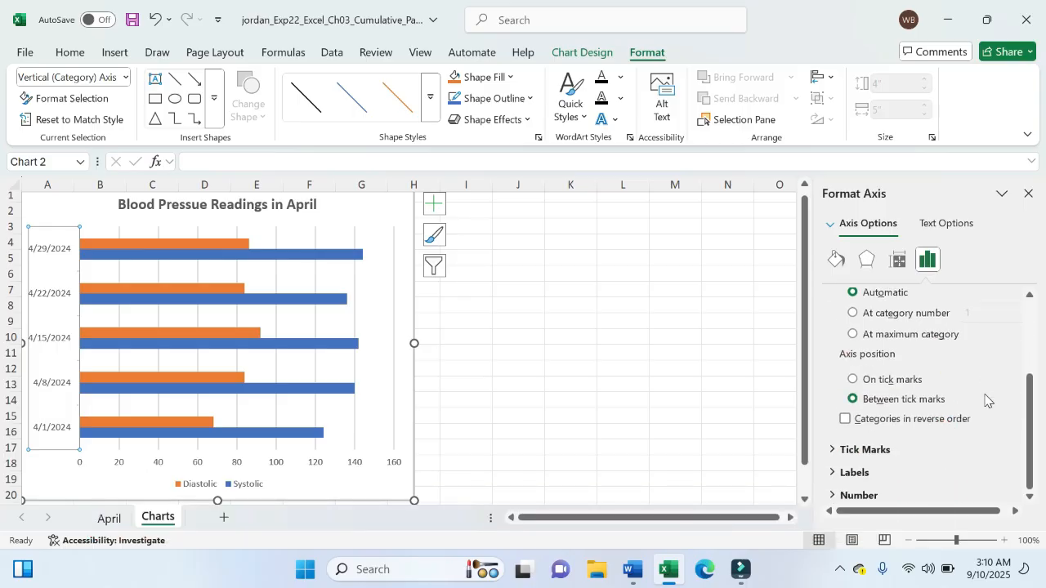
left_click(844, 419)
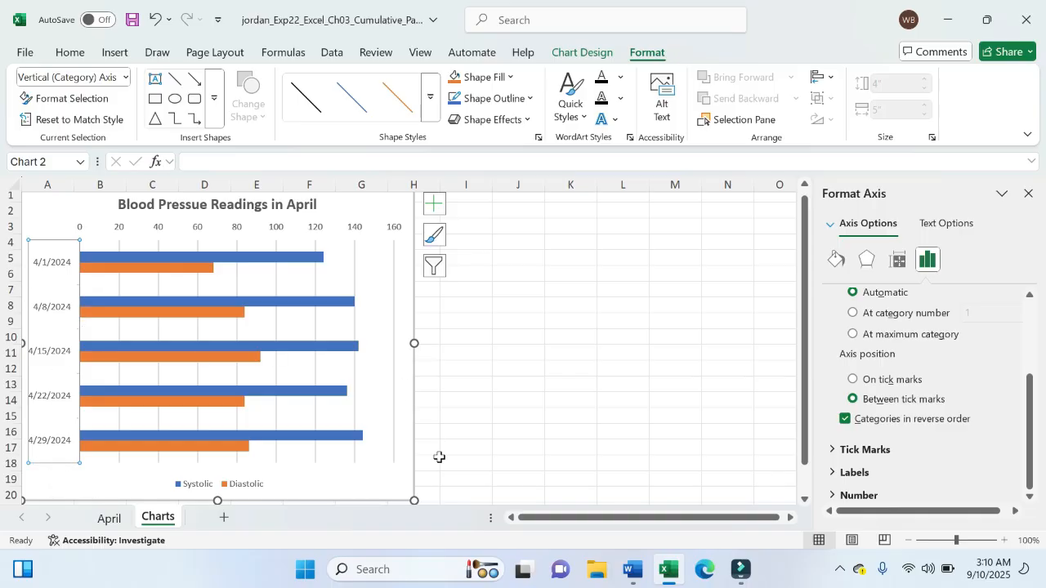
Compare the 4/1/2024 placement wording in Word's instruction step 7 with the chart's date axis in Excel, and return to Word.
left_click(630, 569)
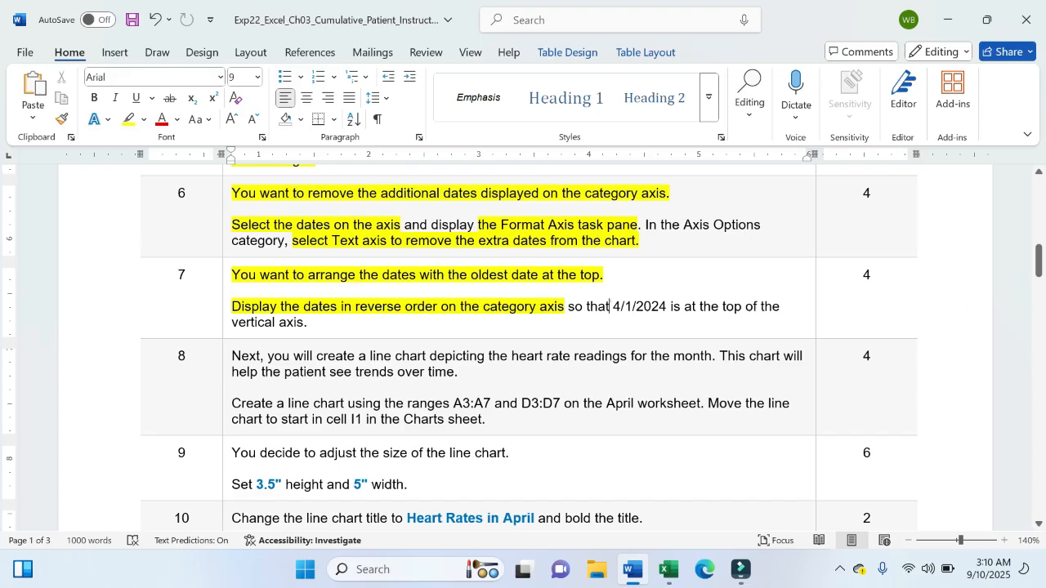
left_click_drag(609, 306, 674, 311)
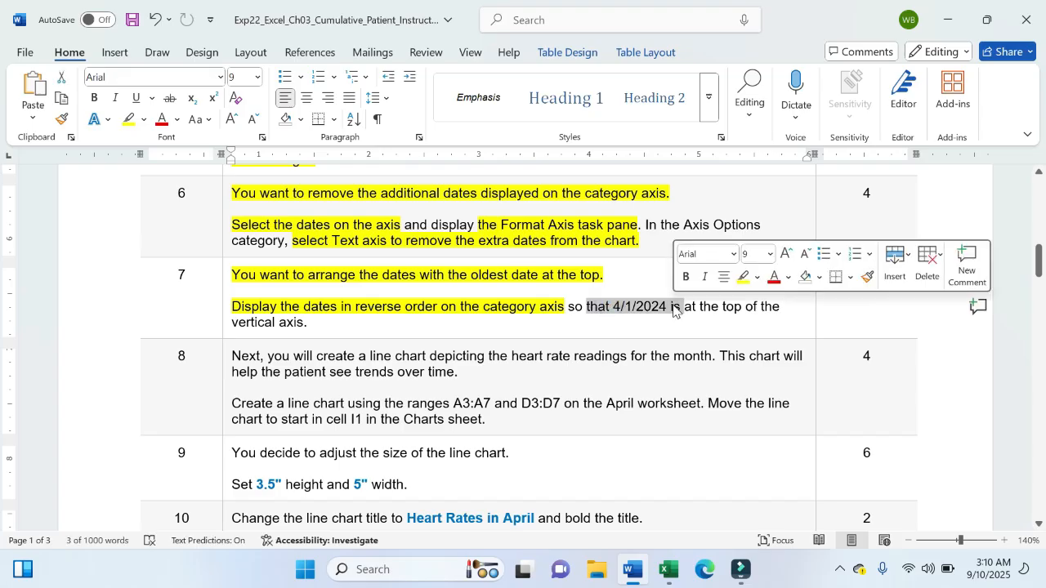
left_click(669, 570)
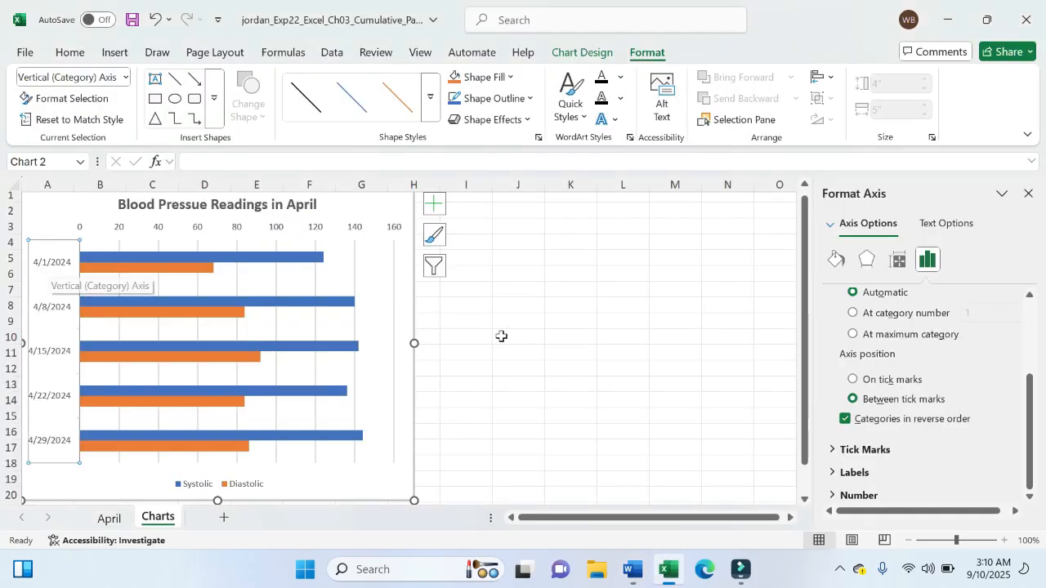
left_click(635, 570)
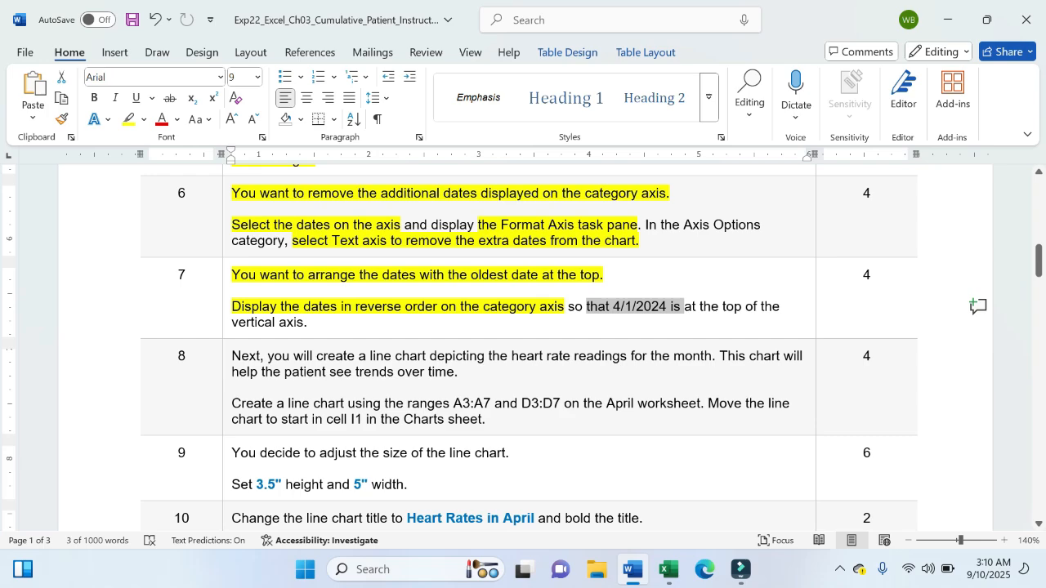
left_click(332, 373)
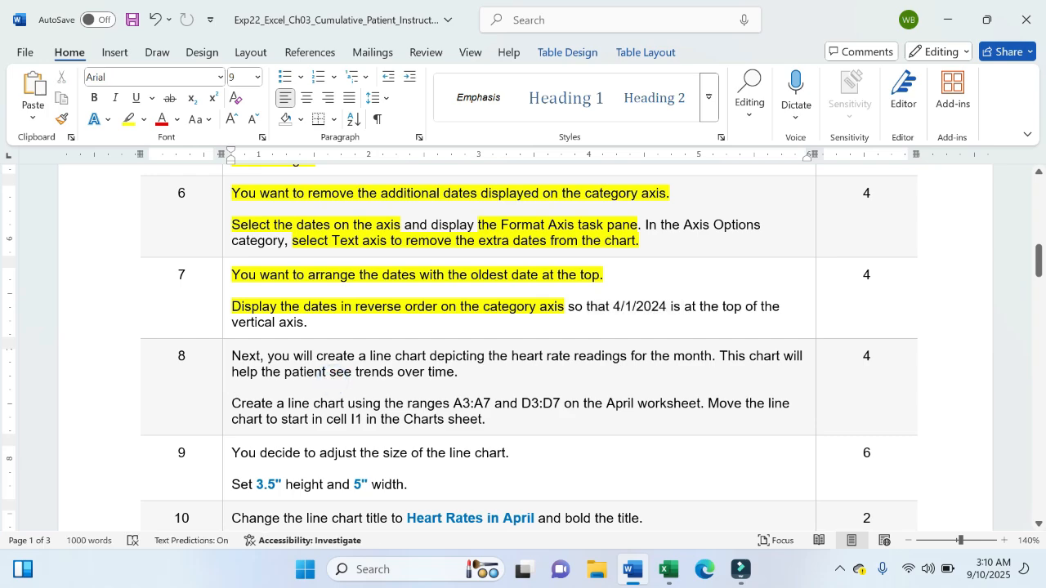
Highlight all text from the document title through the end of instruction step 7 in yellow.
left_click_drag(311, 322, 556, 260)
left_click(556, 258)
left_click_drag(245, 490, 323, 232)
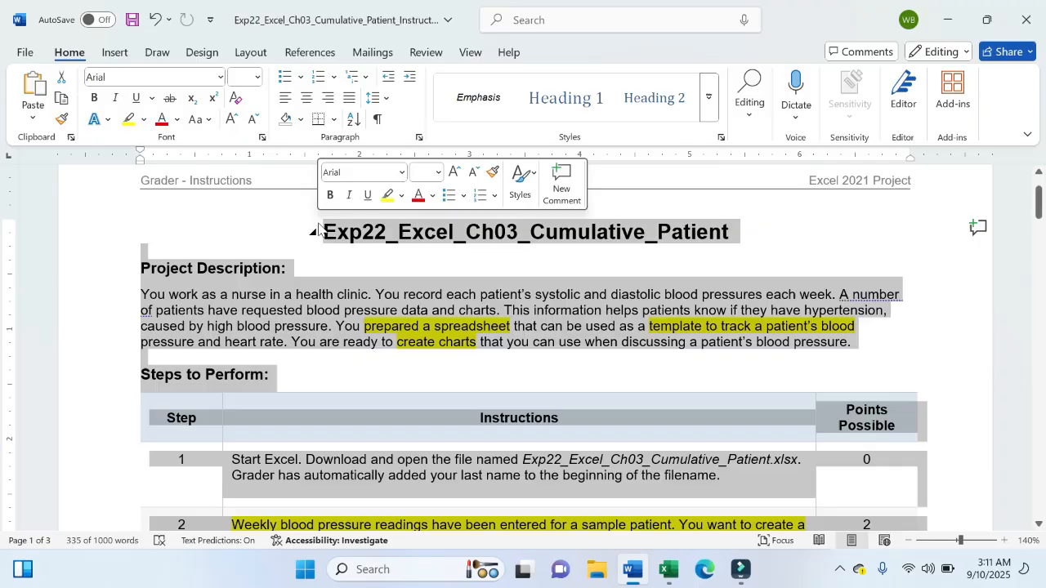
left_click(381, 194)
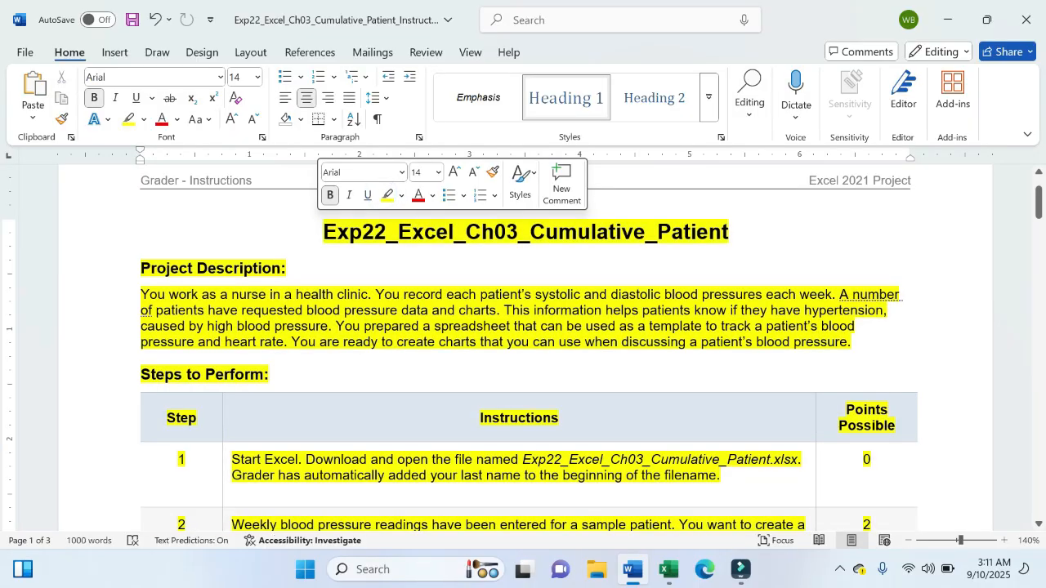
Check instruction step 8 in Word, and select the dates in A3:A7 on the April worksheet in Excel.
scroll(523, 347, "down", 4)
scroll(453, 361, "down", 5)
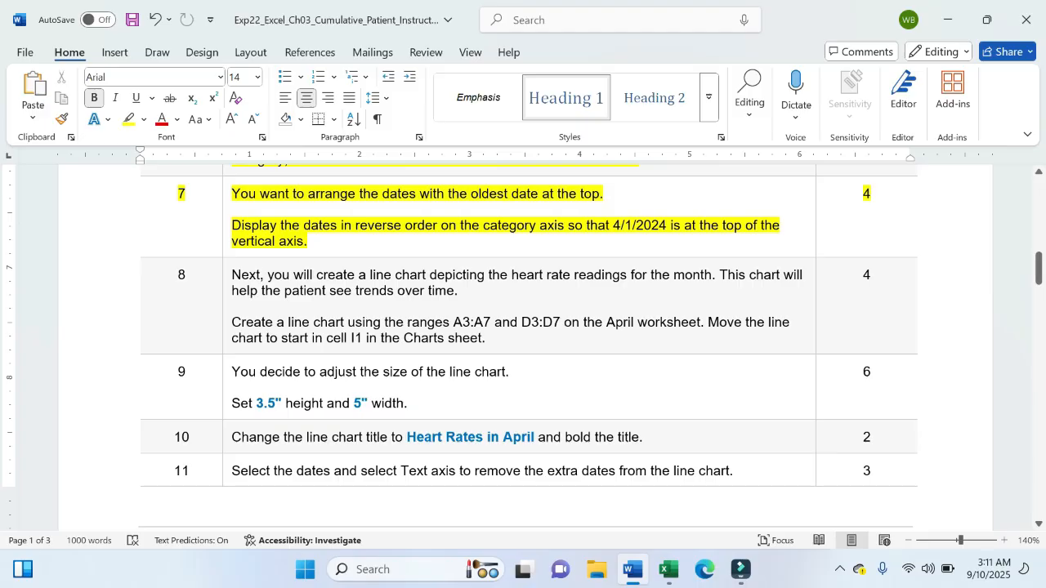
left_click(668, 570)
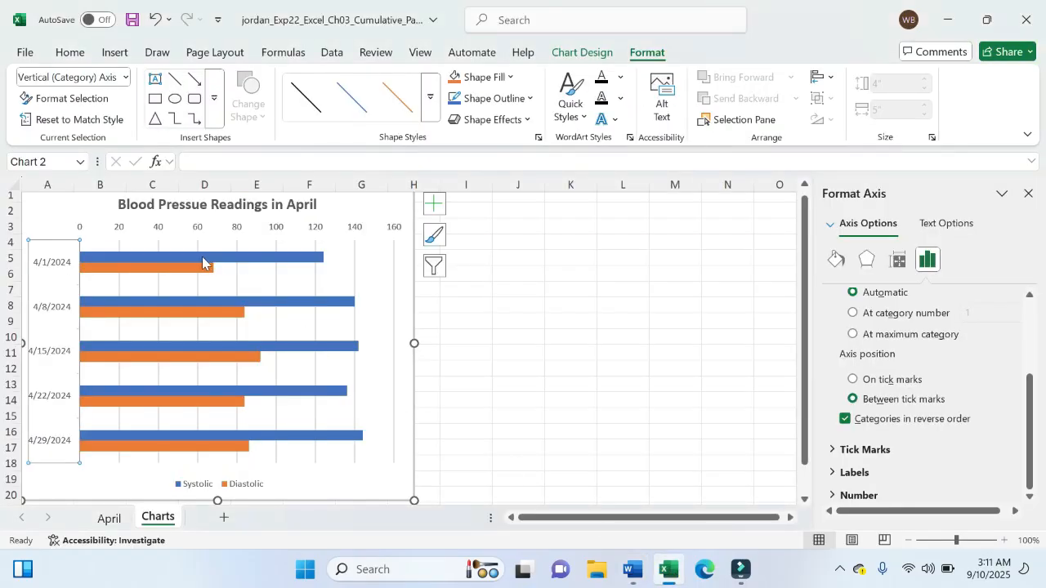
left_click(69, 206)
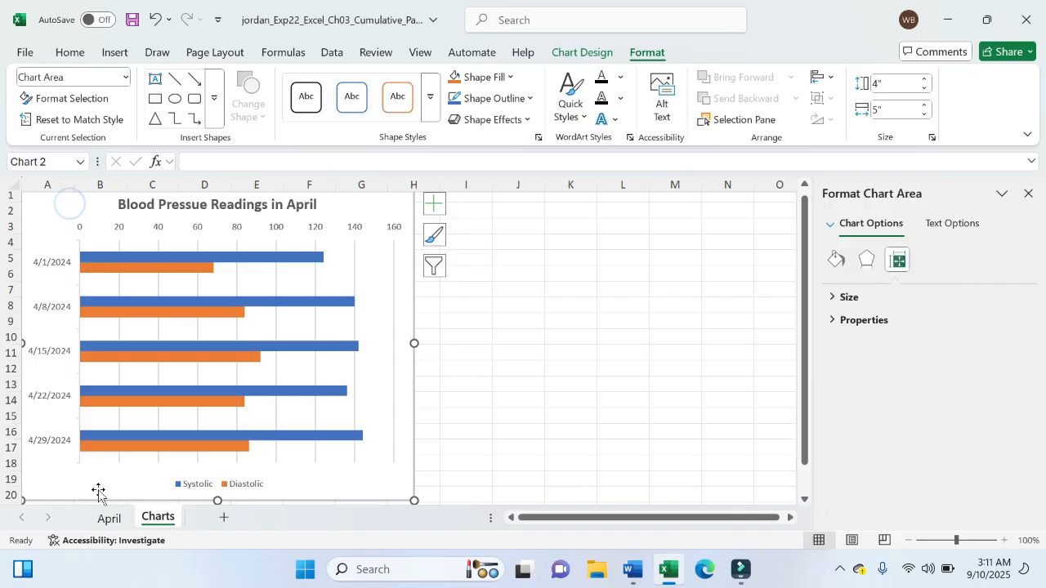
left_click(109, 518)
left_click(313, 284)
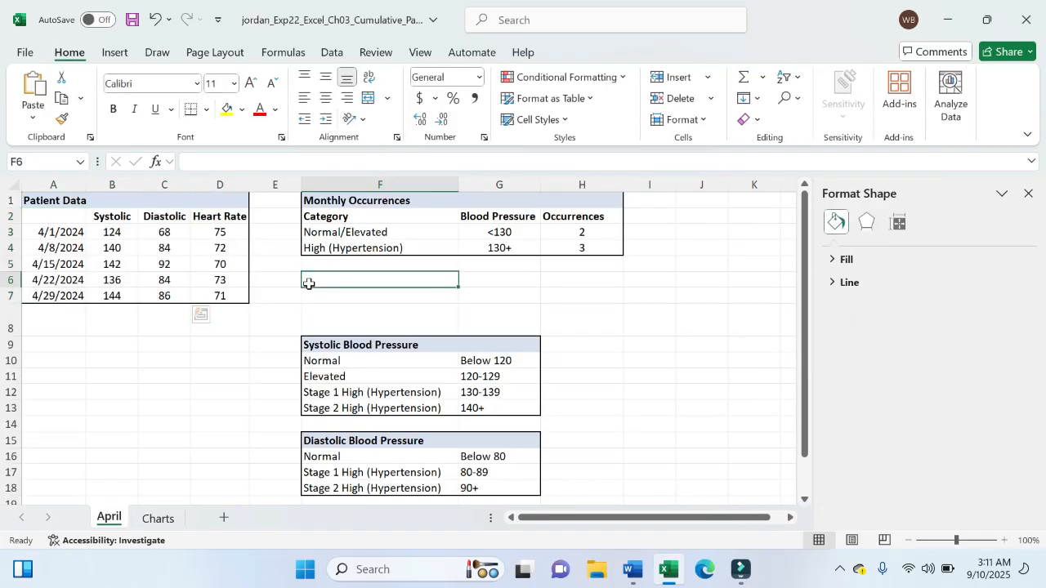
left_click(58, 231)
left_click(58, 231)
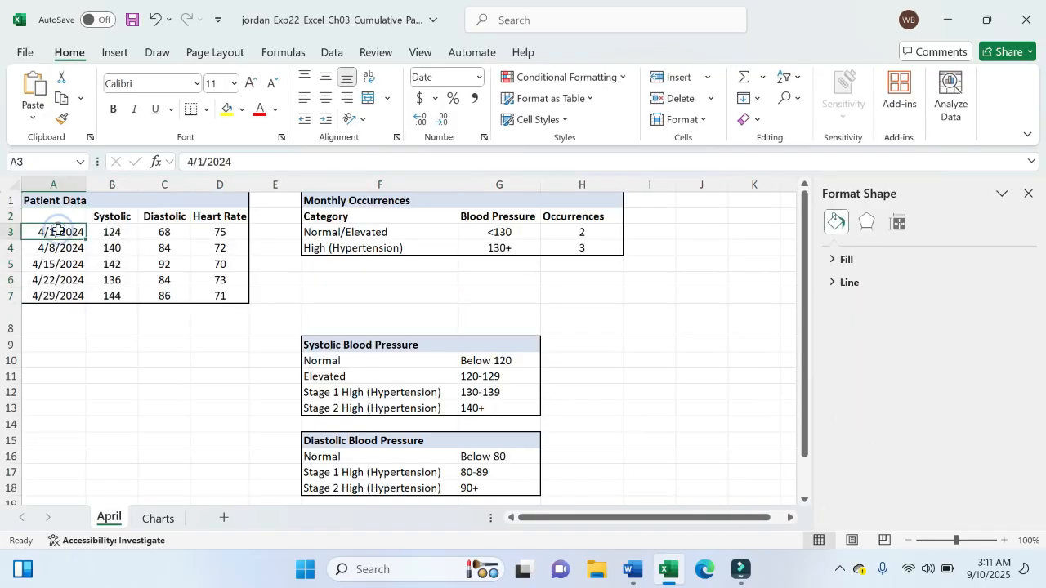
left_click(631, 568)
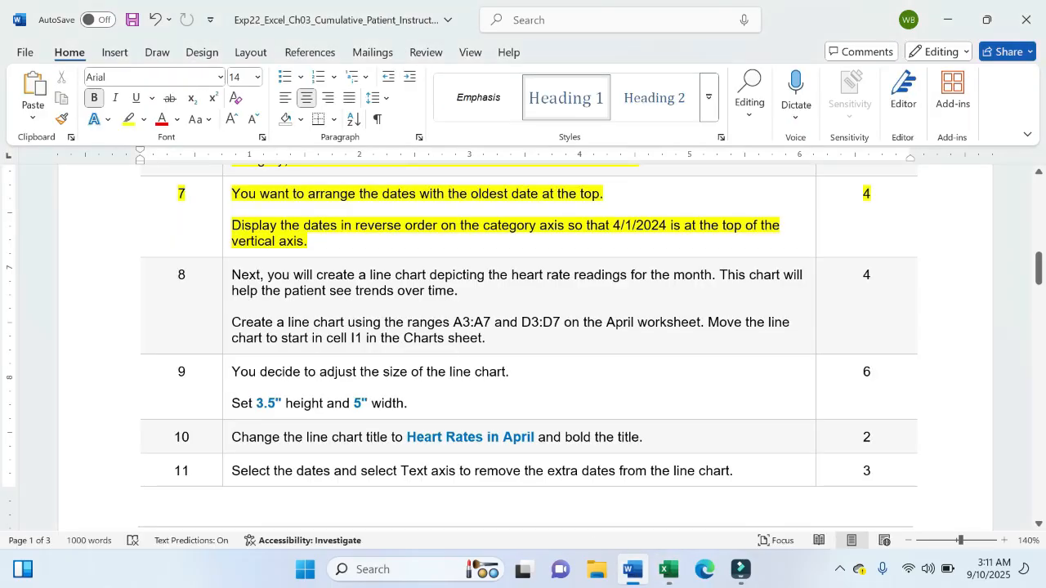
left_click(669, 570)
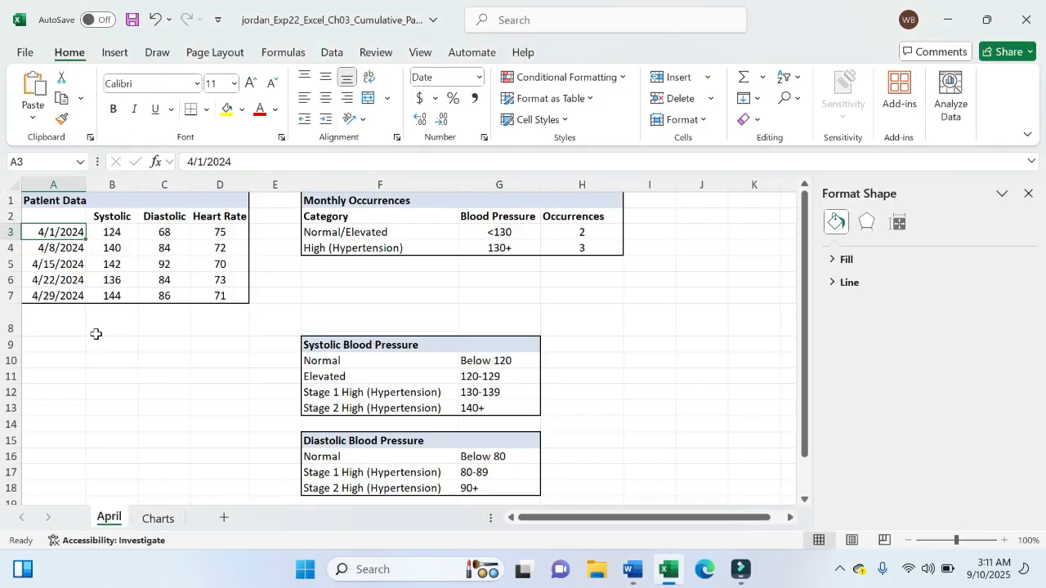
left_click_drag(62, 232, 96, 294)
Recheck the step 8 ranges in Word, and add C3:C7 to the cell selection in Excel.
left_click(632, 569)
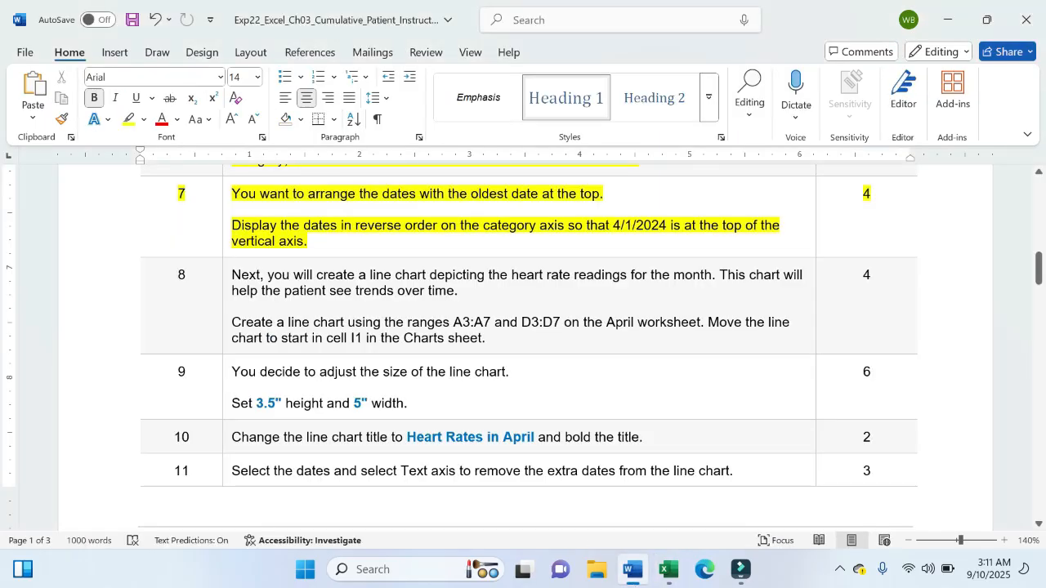
left_click(668, 569)
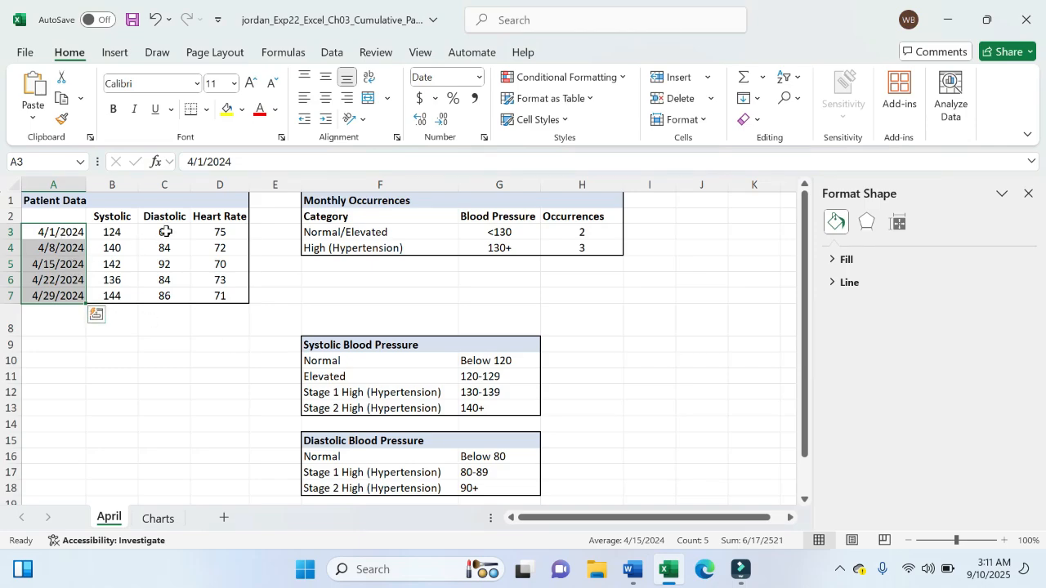
left_click_drag(165, 231, 167, 299)
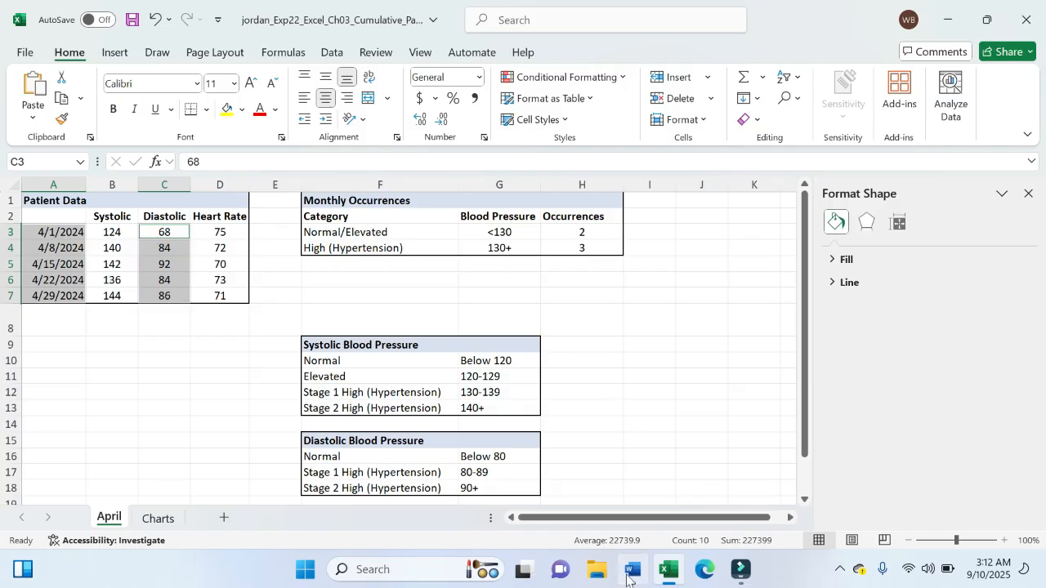
Switch to Word and highlight "A3:A7 and D3:D7 on the April workshee" and "Create a line chart" in instruction step 8 in yellow.
left_click(631, 571)
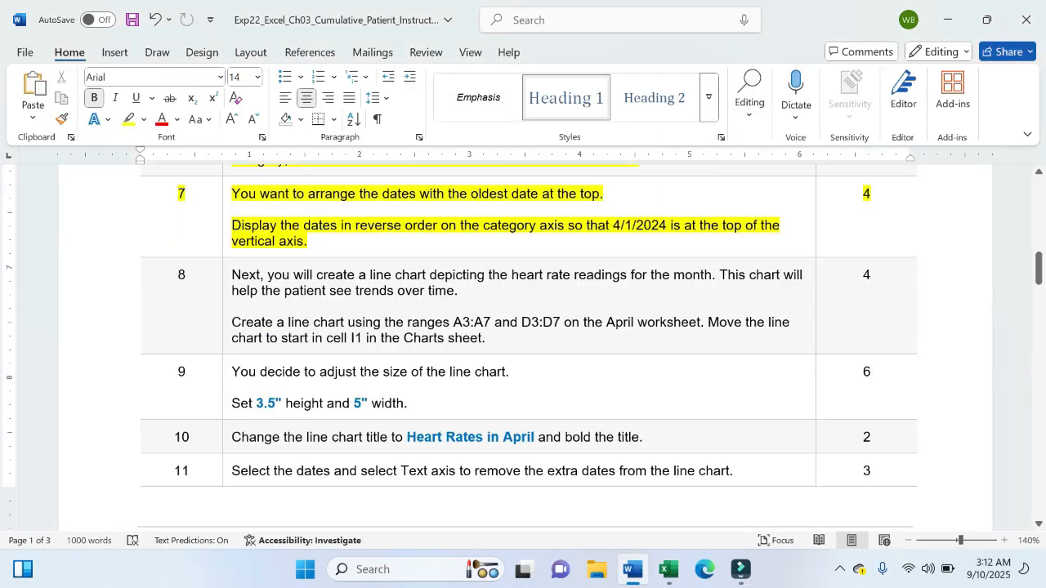
left_click_drag(454, 323, 698, 329)
left_click(763, 296)
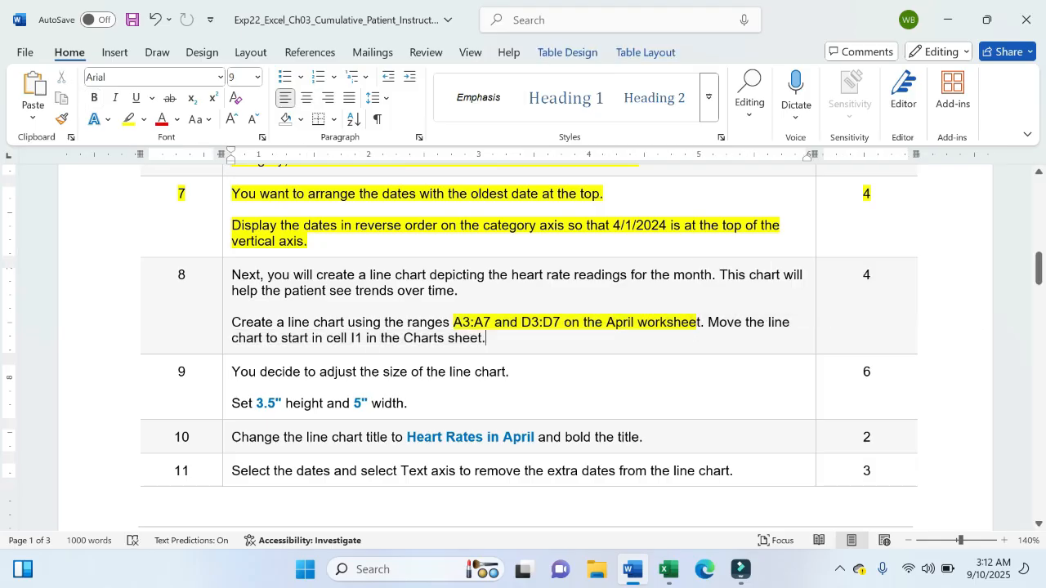
left_click_drag(233, 322, 346, 322)
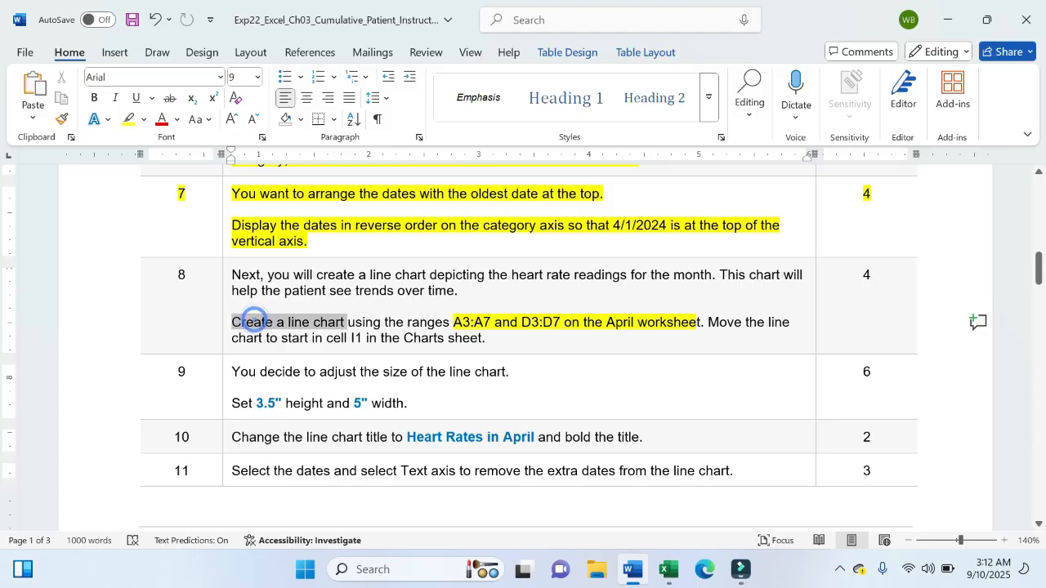
left_click(392, 294)
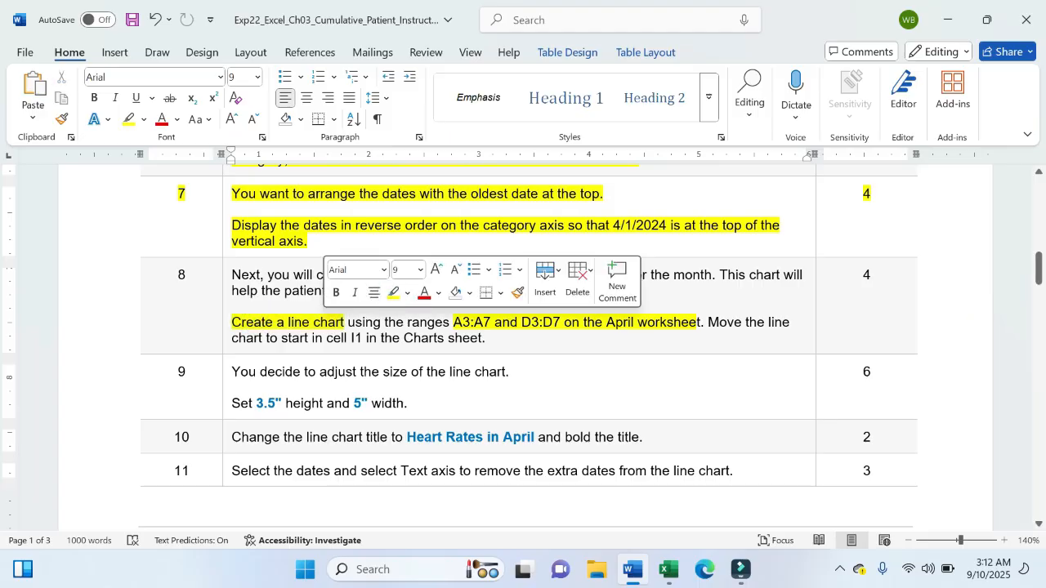
Switch to Excel and insert a 2-D line chart from the selected A3:A7 and C3:C7 on the April worksheet.
left_click(668, 569)
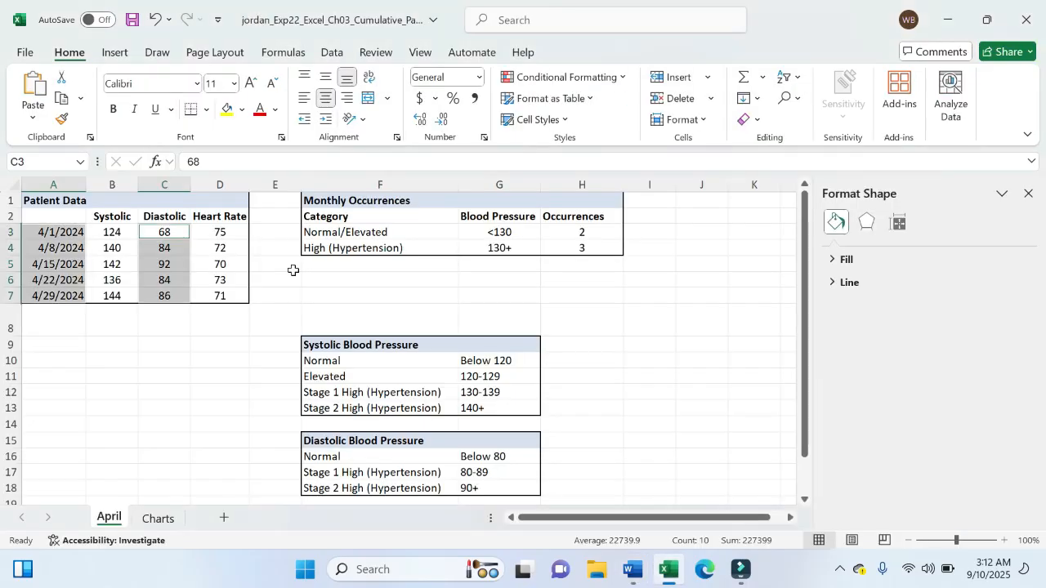
left_click(115, 52)
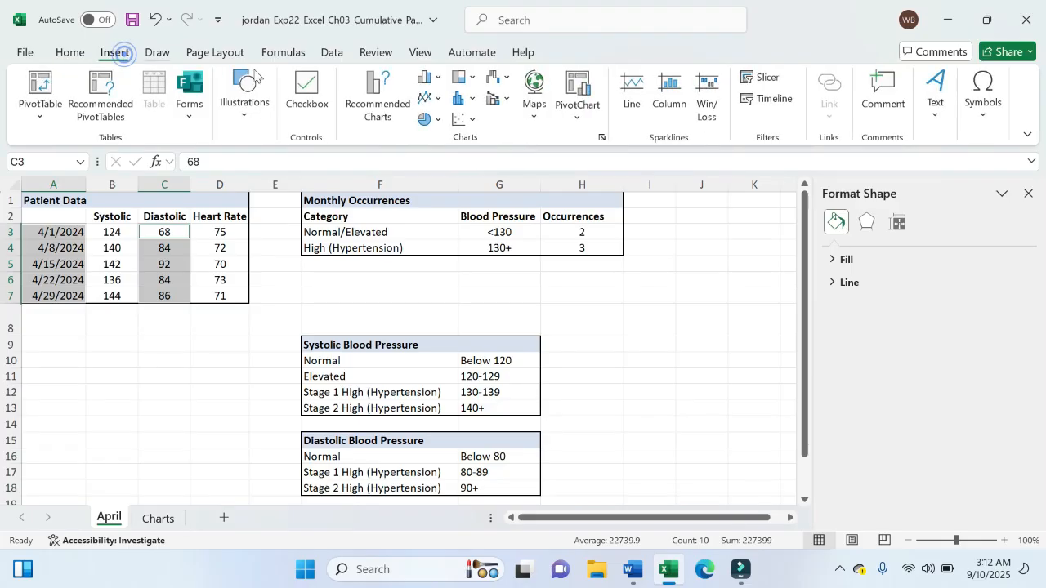
left_click(439, 101)
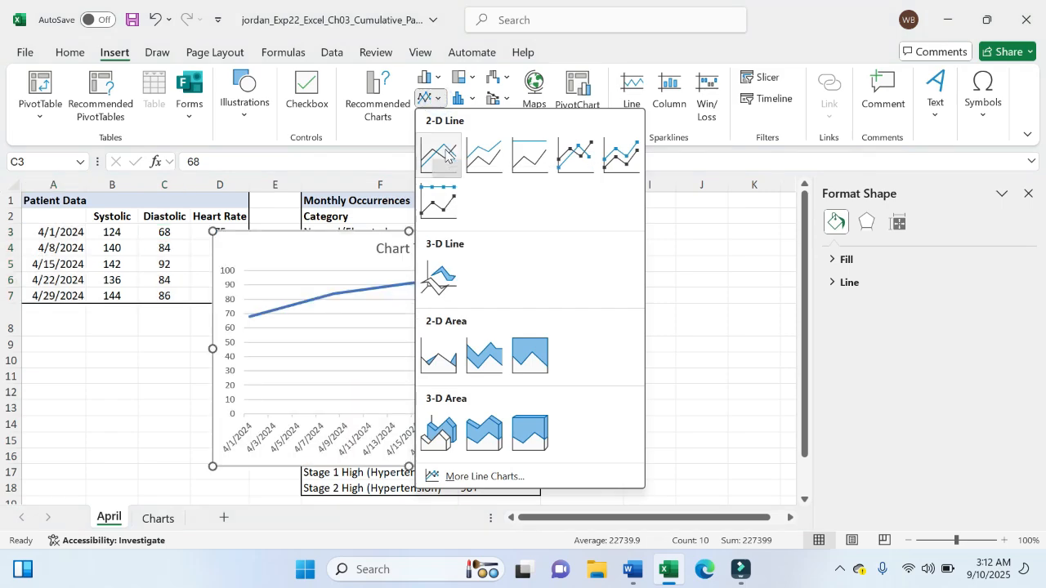
left_click(442, 153)
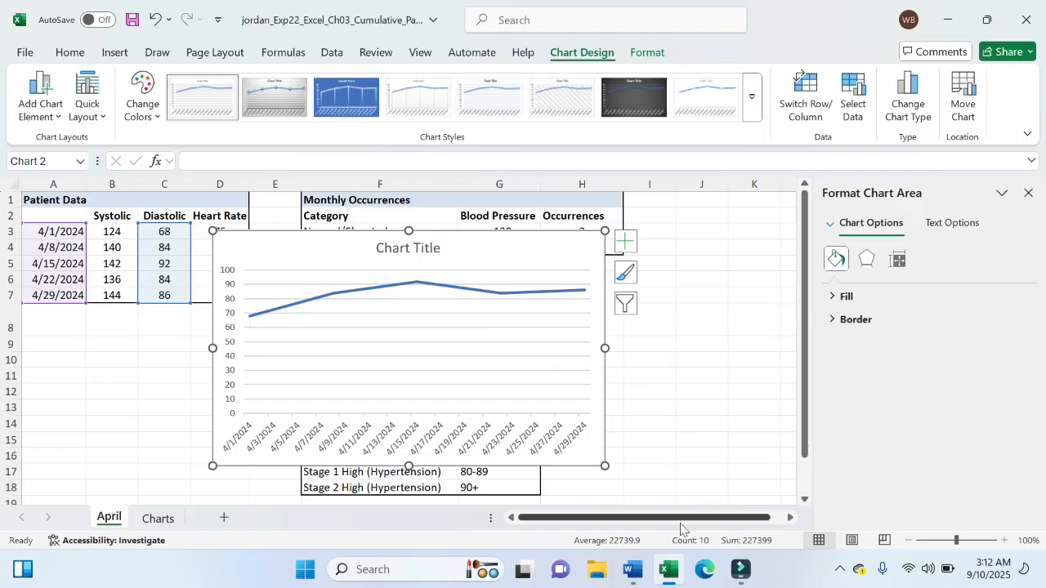
Switch to Word and highlight "Move the line chart to start in cell I1 in the Charts sheet." in yellow.
left_click(632, 572)
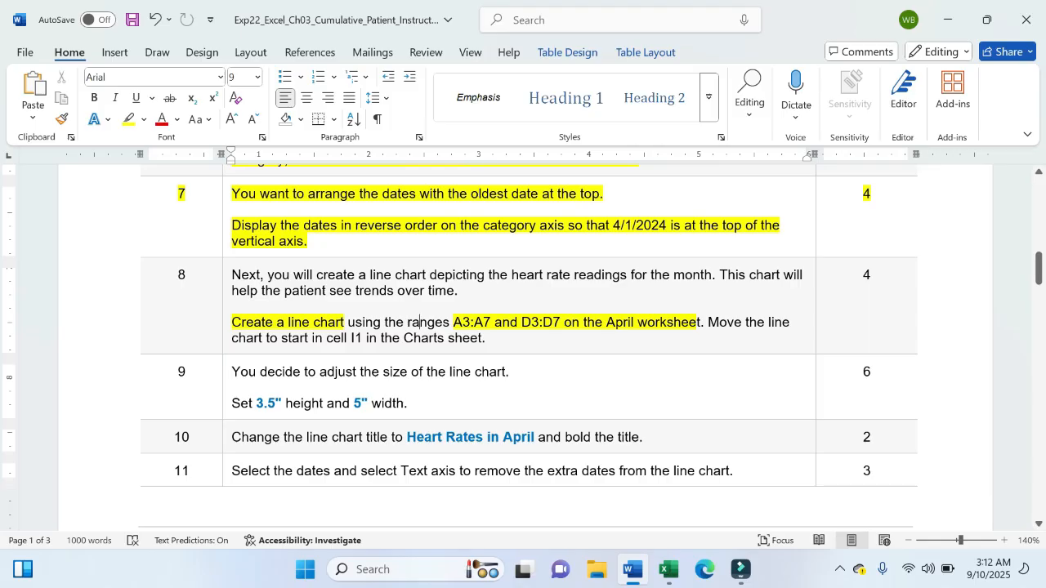
left_click_drag(708, 322, 486, 338)
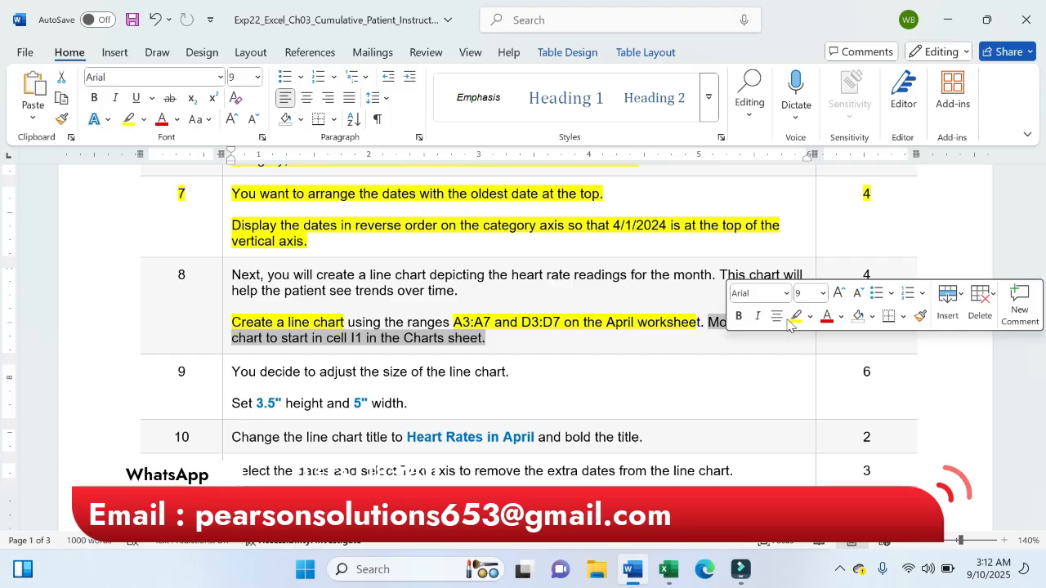
left_click(795, 317)
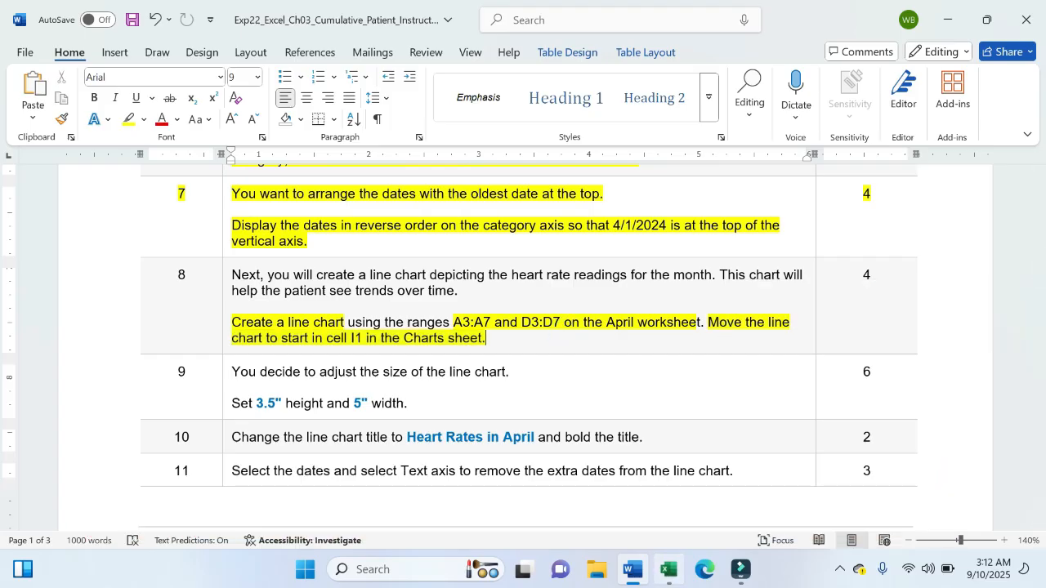
Switch to Excel and move the line chart to the Charts sheet as an embedded object.
left_click(668, 569)
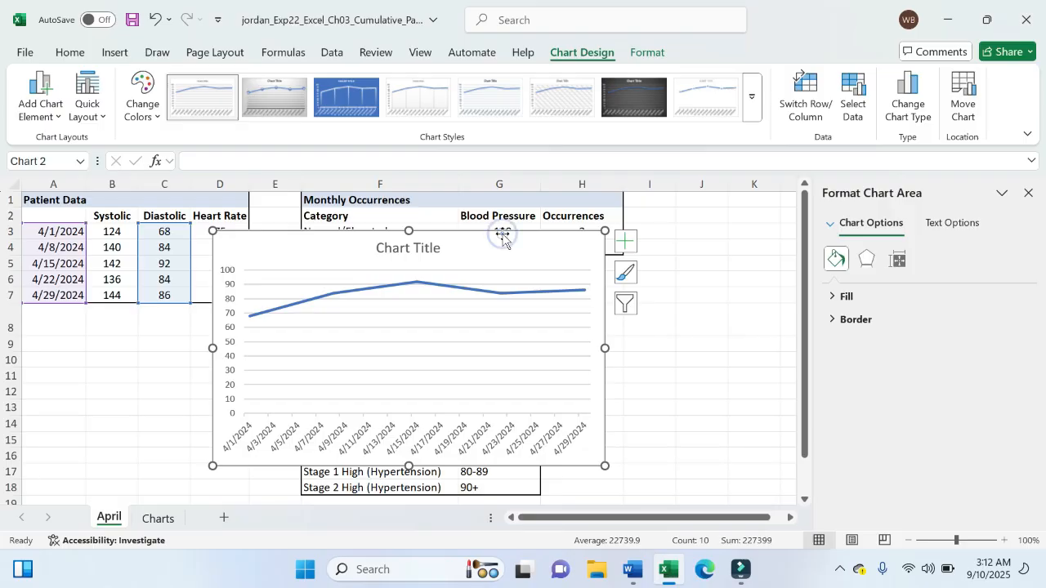
left_click(960, 115)
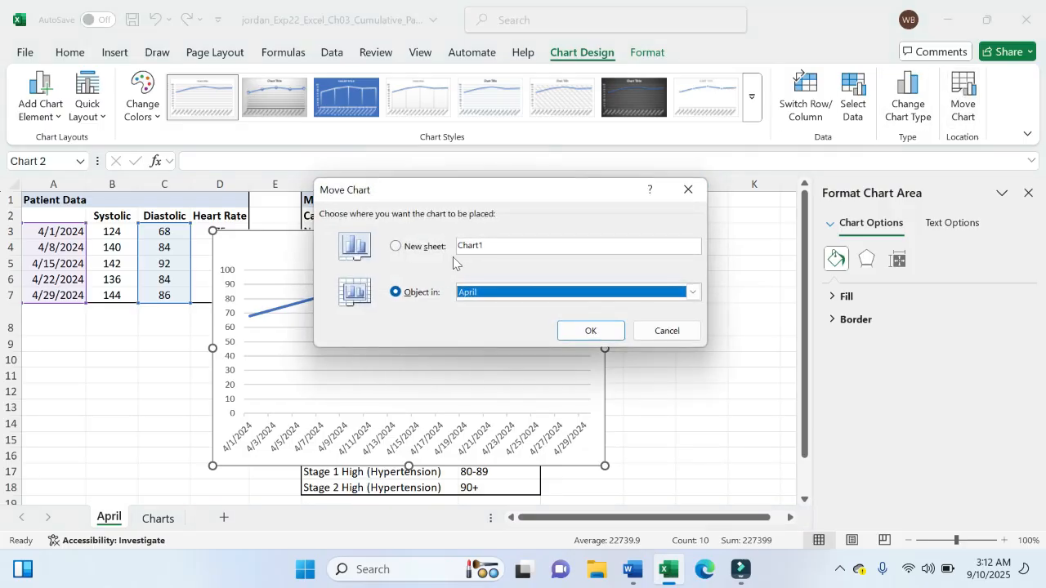
left_click(423, 292)
left_click(687, 292)
left_click(526, 320)
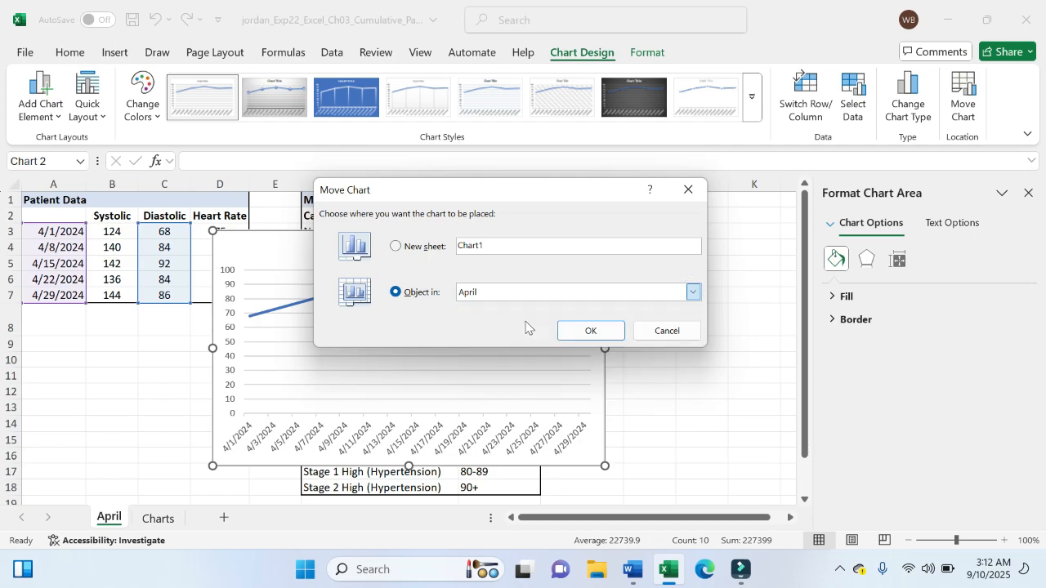
left_click(603, 338)
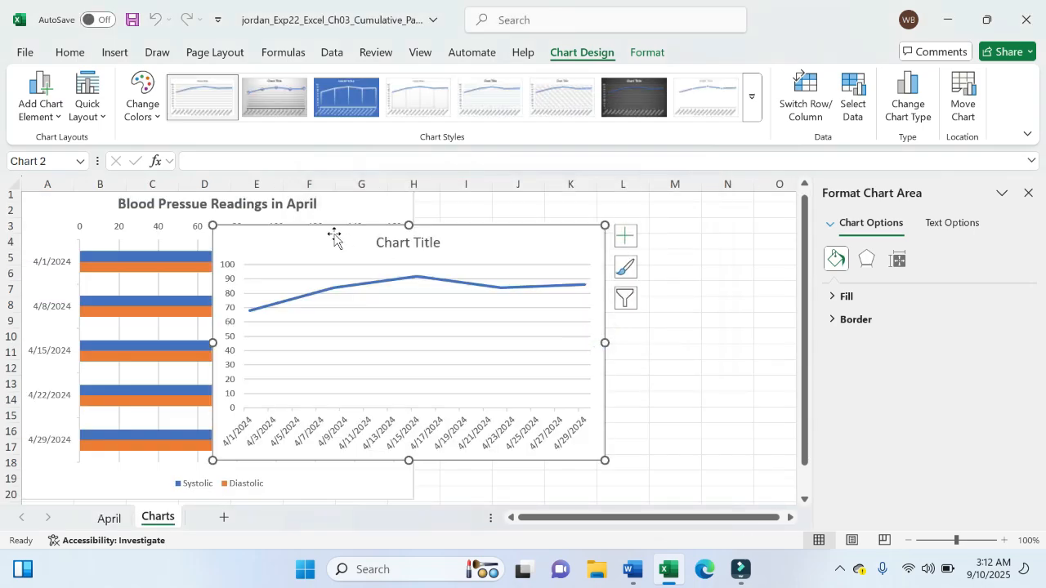
Cut the line chart and paste it at cell I1 on the Charts sheet, and close the formatting pane.
left_click(334, 235)
key("Delete")
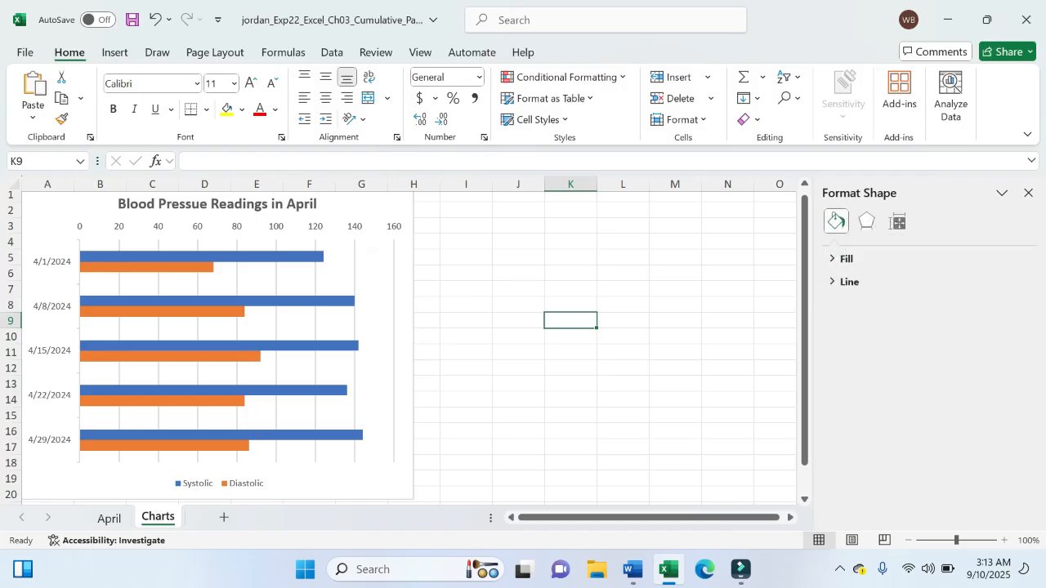
left_click(474, 197)
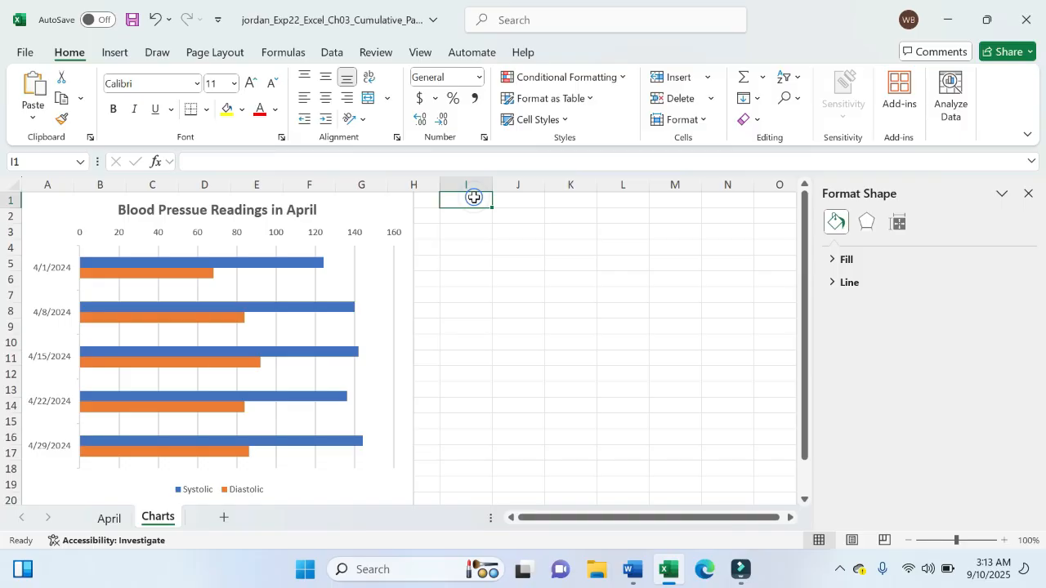
key("ctrl+v")
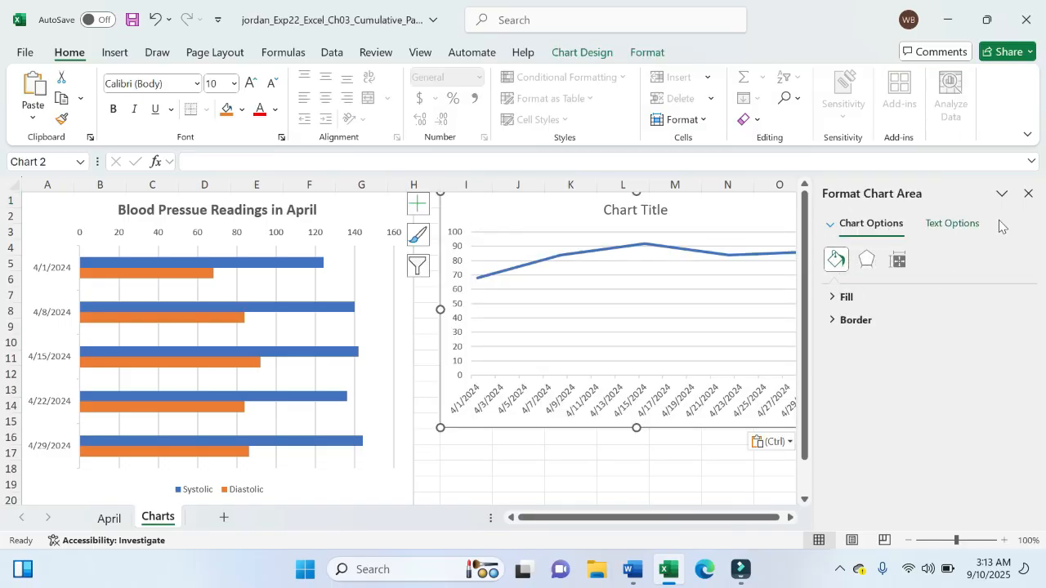
left_click(1028, 194)
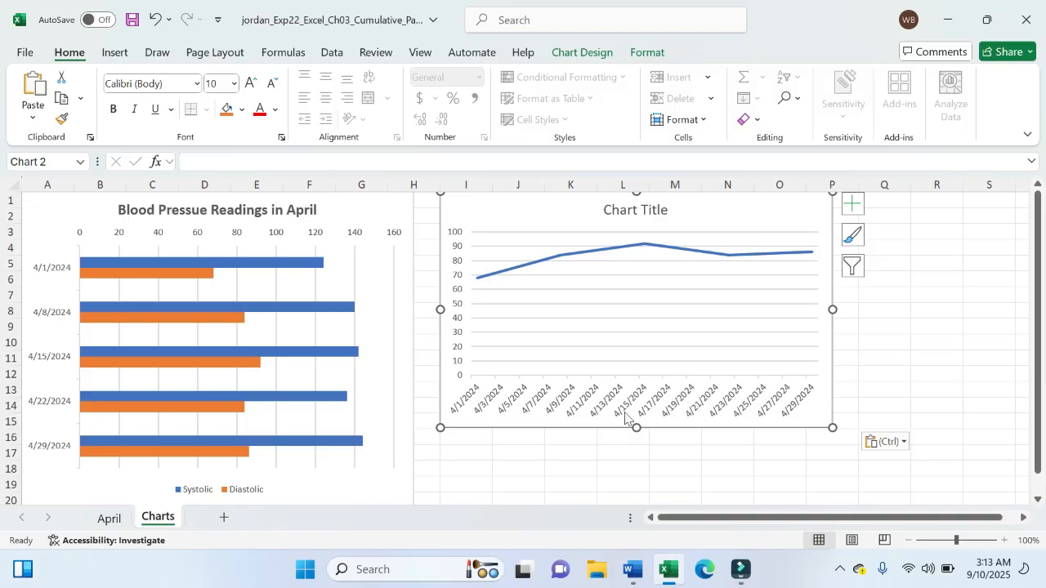
Check instruction step 9 in Word, and set the line chart's height to 3.5" in Excel.
left_click(633, 569)
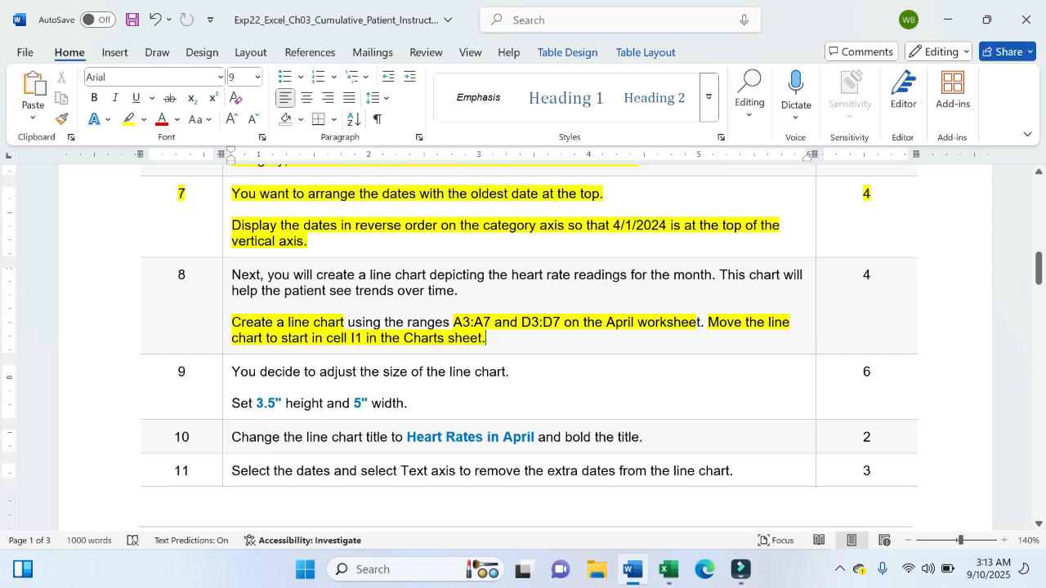
left_click_drag(228, 372, 523, 372)
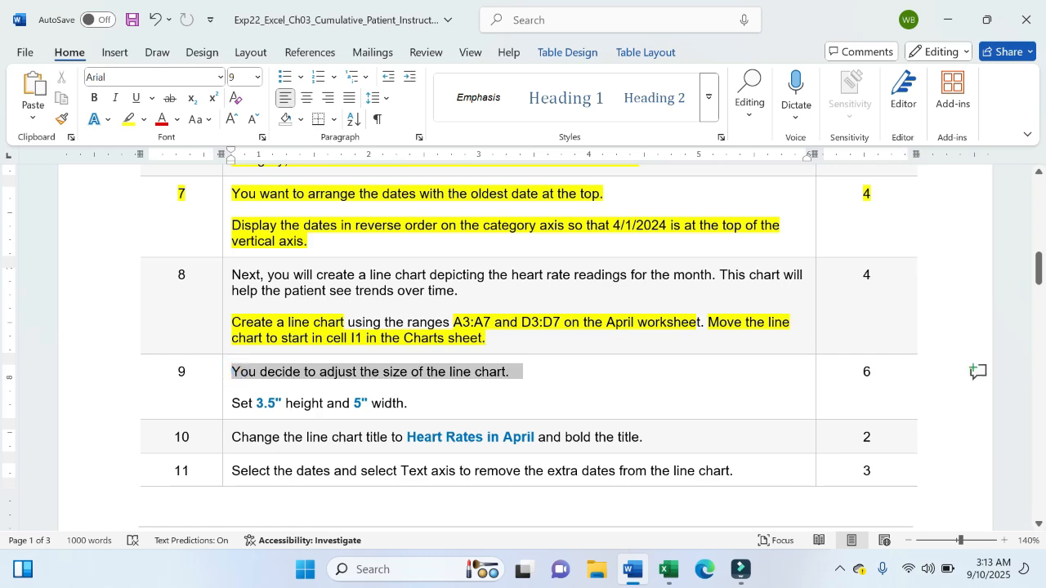
left_click(536, 371)
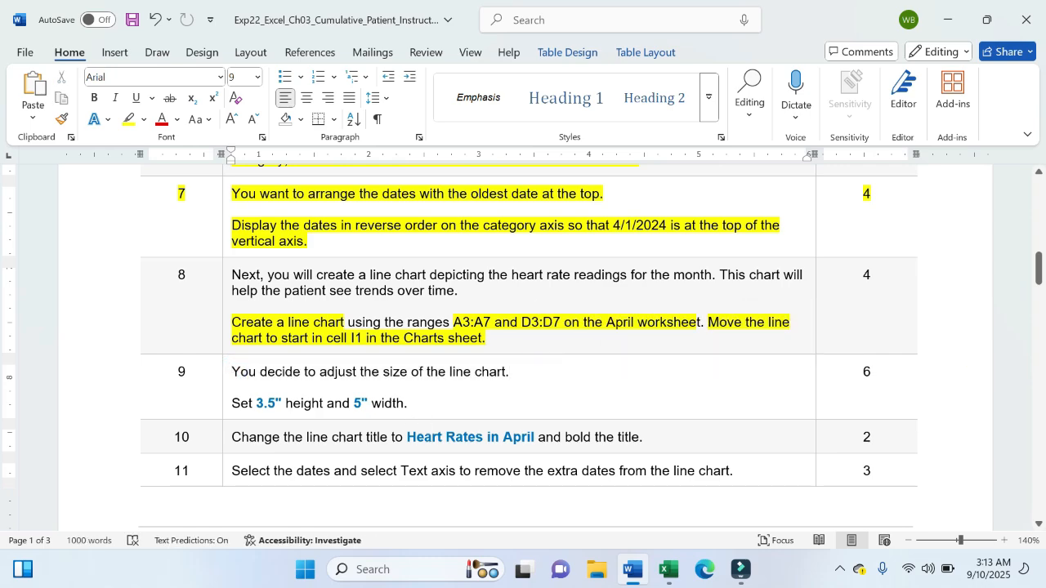
left_click(669, 569)
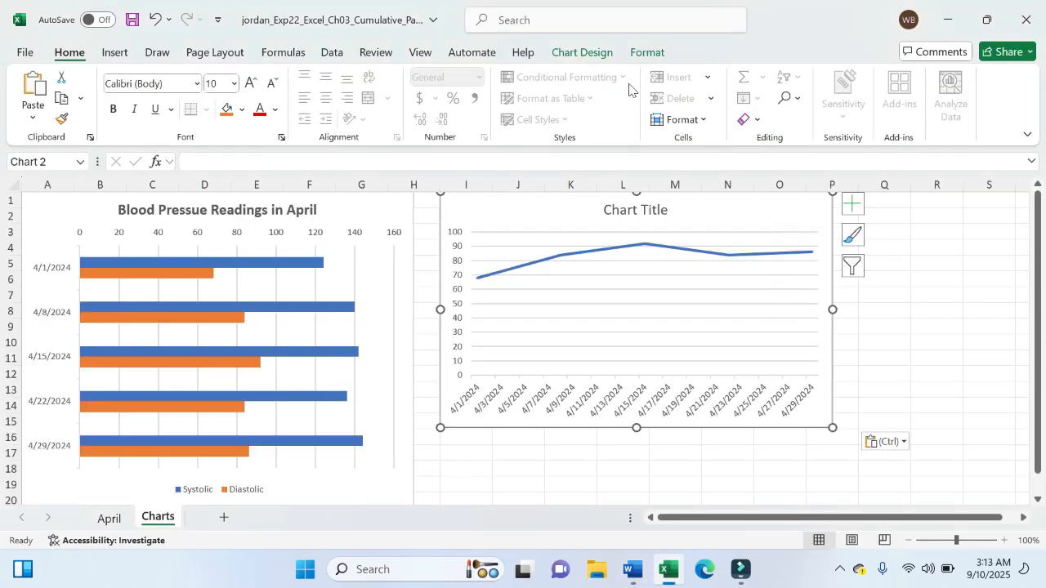
left_click(603, 54)
left_click(646, 53)
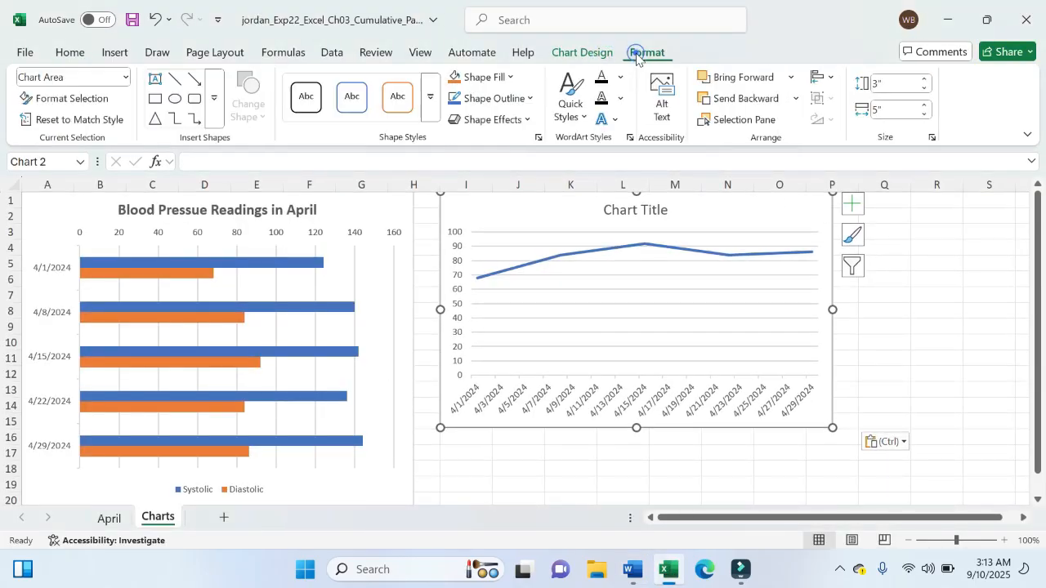
left_click(925, 83)
left_click(924, 84)
left_click(924, 83)
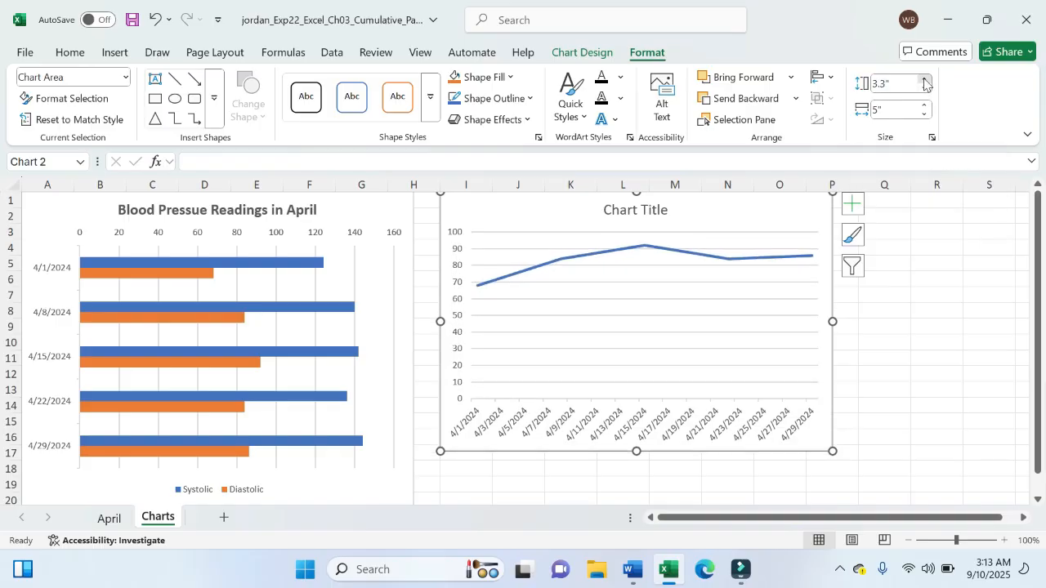
left_click(925, 84)
left_click(924, 83)
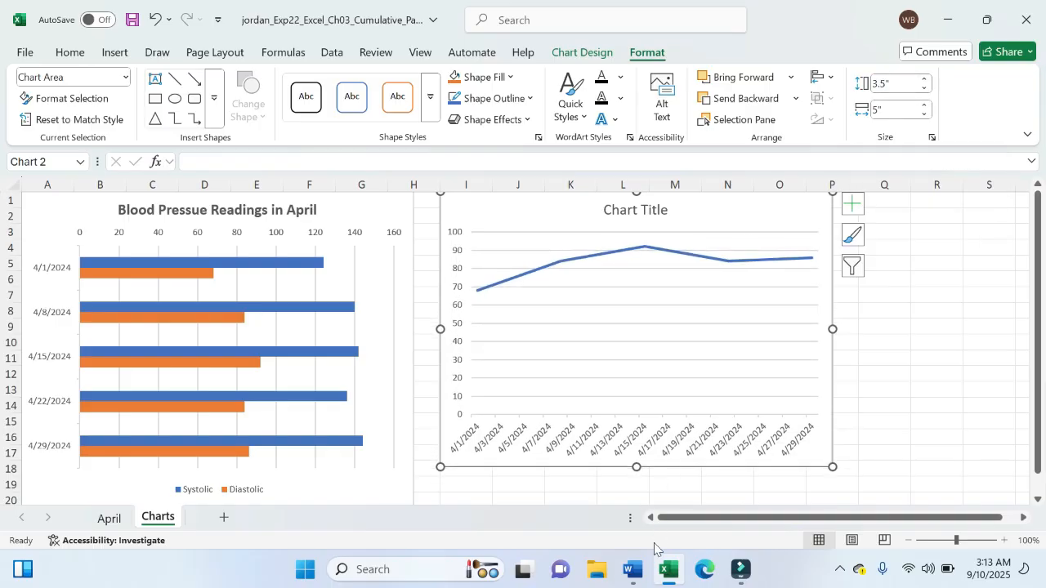
Recheck the required size in Word, and apply a 5" width to the line chart in Excel.
left_click(633, 569)
left_click(660, 569)
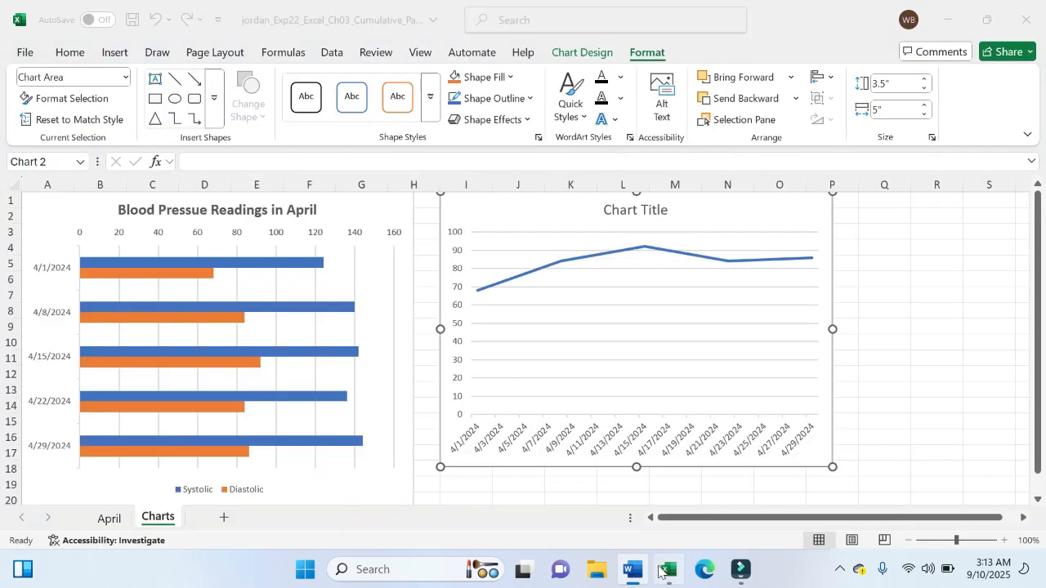
left_click(878, 108)
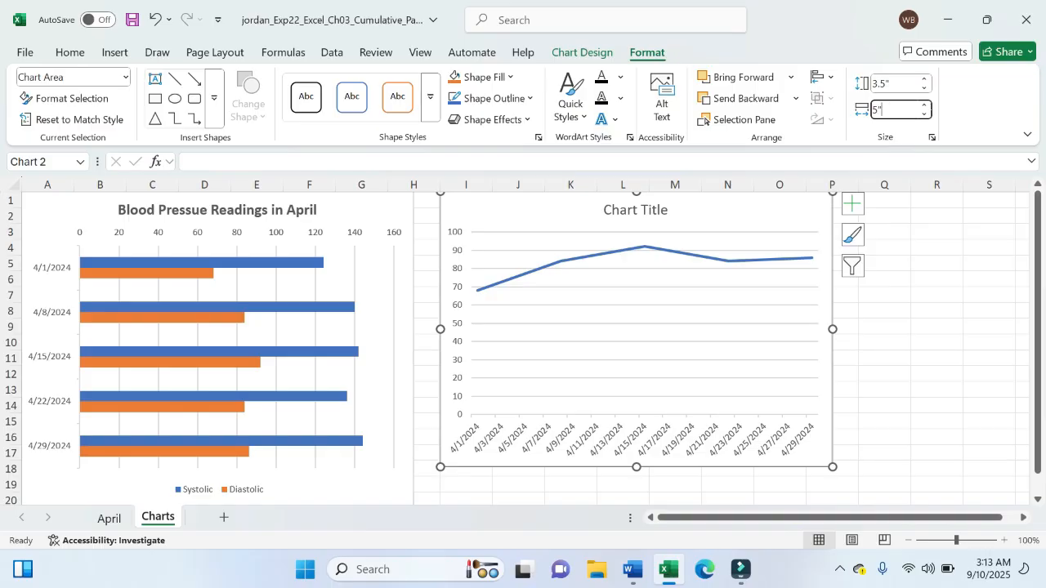
key("Return")
left_click(882, 358)
left_click(786, 215)
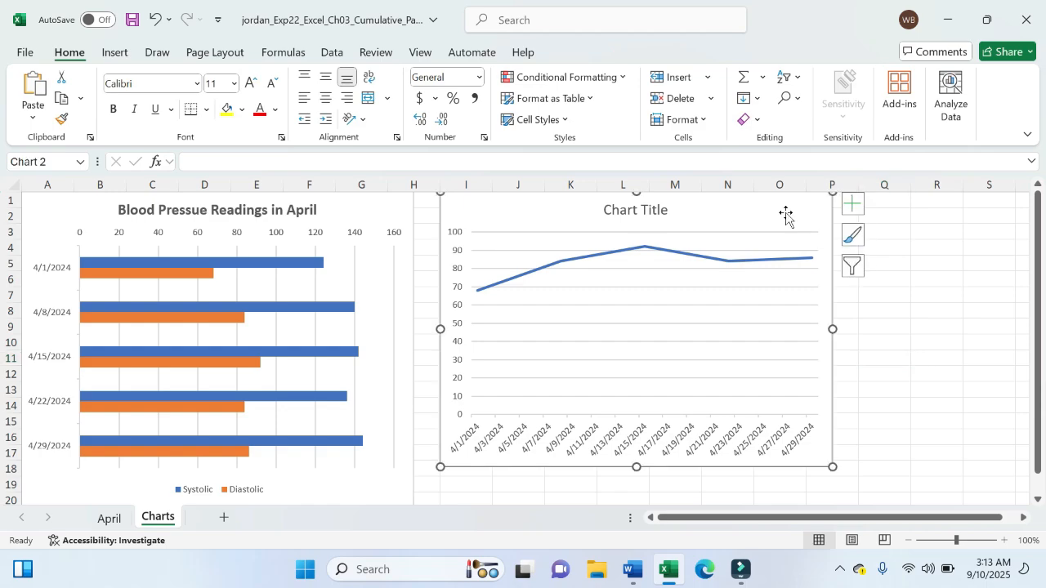
Switch to Word and highlight the text of instruction steps 9 and 10 in yellow.
left_click(632, 570)
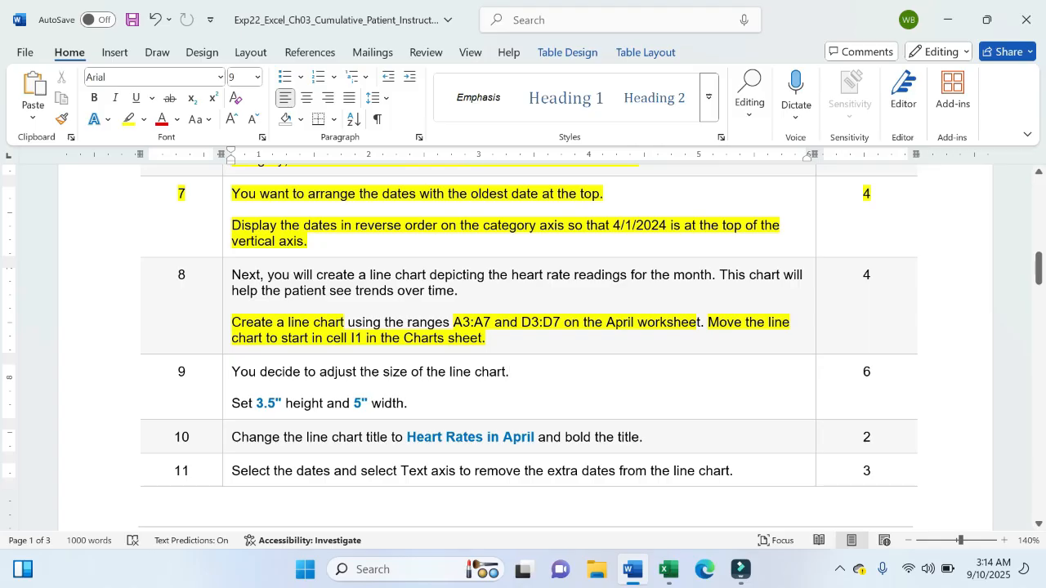
mouse_move(233, 372)
left_mouse_down()
mouse_move(238, 390)
mouse_move(415, 404)
left_mouse_up()
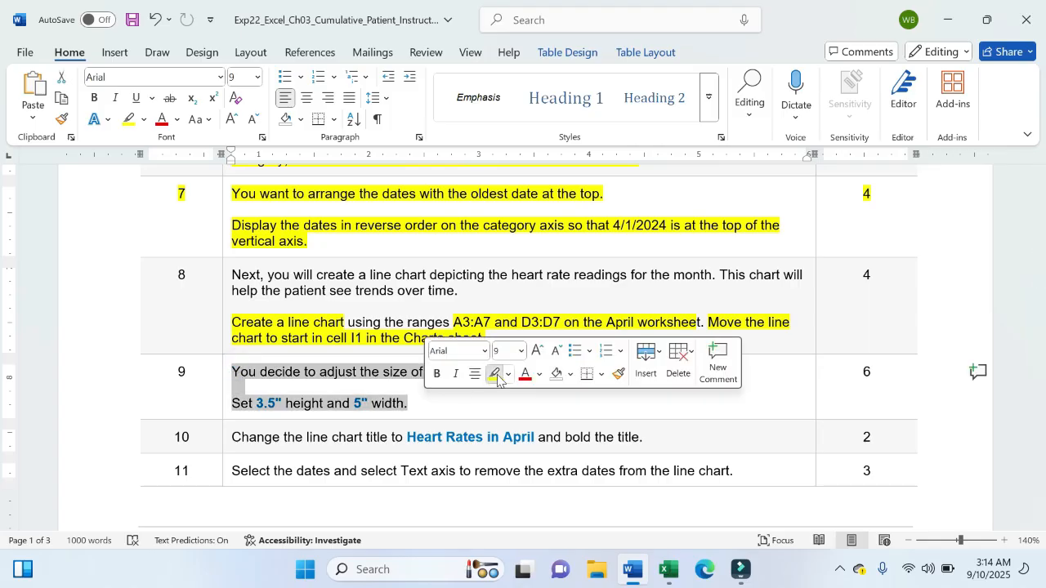
left_click(495, 375)
left_click(500, 390)
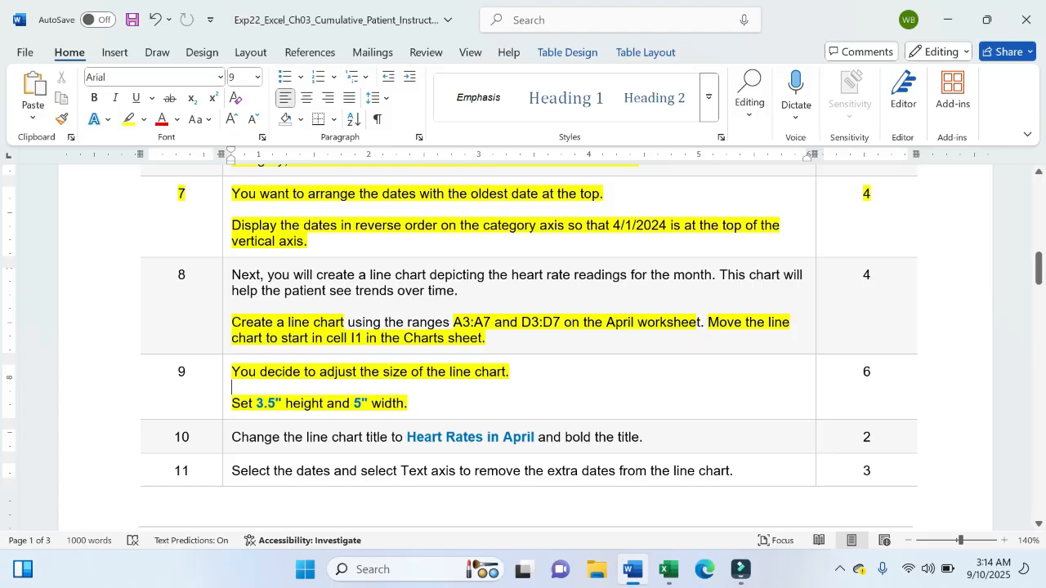
left_click_drag(232, 437, 639, 437)
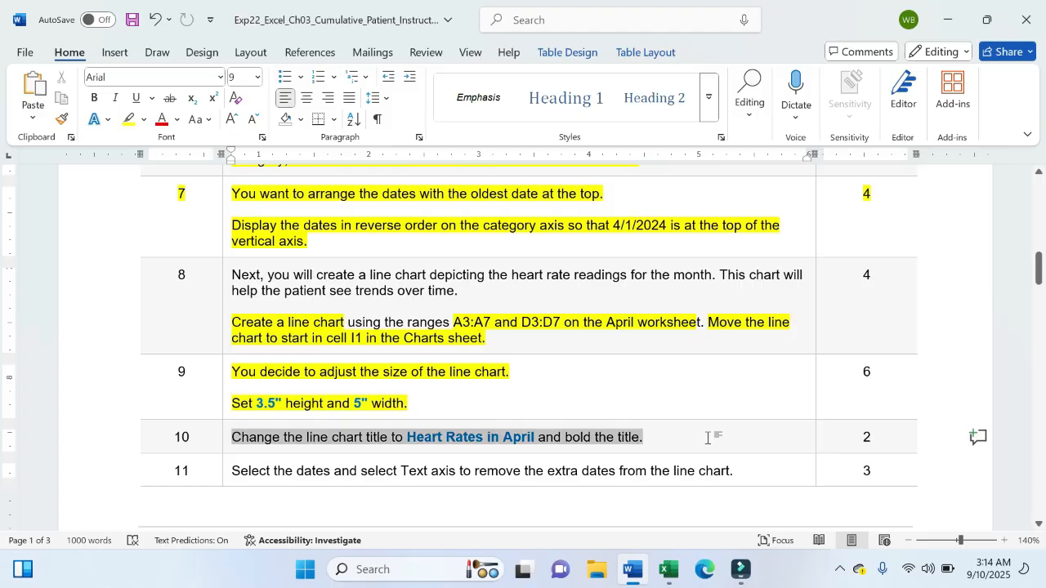
left_click_drag(707, 438, 708, 438)
left_click(777, 410)
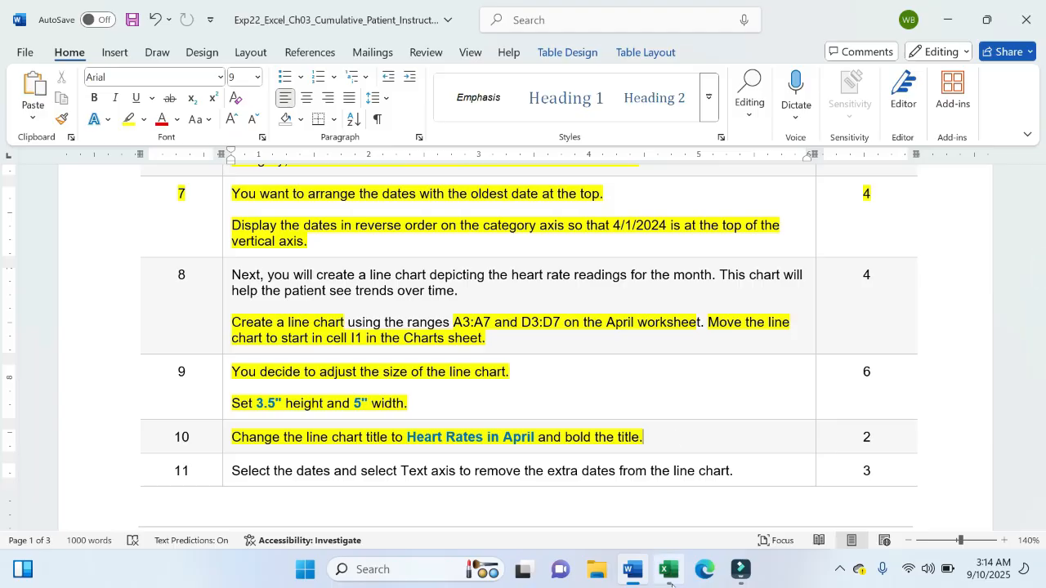
Switch to Excel and change the line chart's title to "Heart Rates in April", checking the required wording in the Word instructions.
left_click(669, 570)
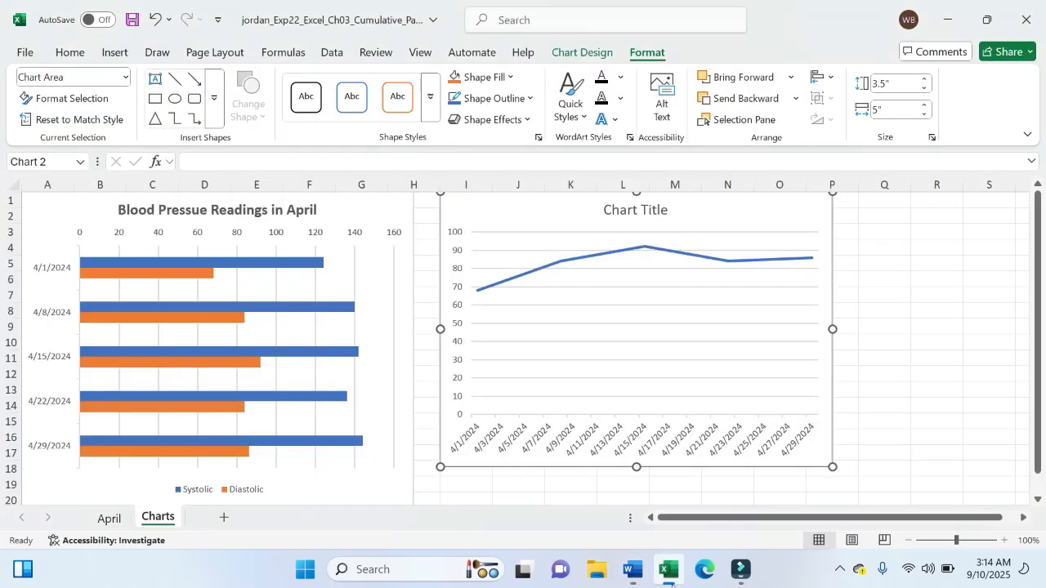
left_click(621, 212)
left_click(491, 166)
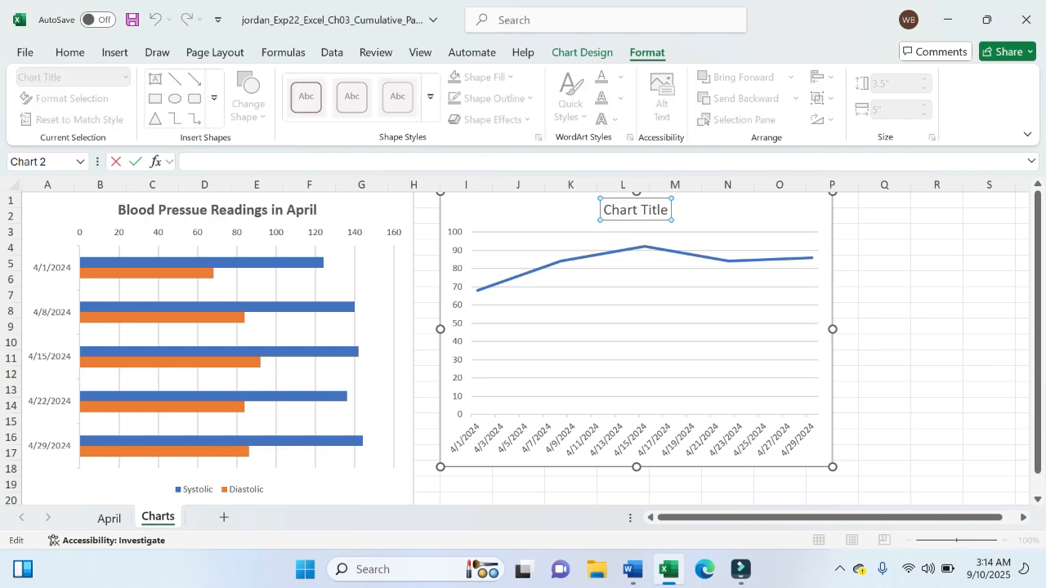
left_click(633, 570)
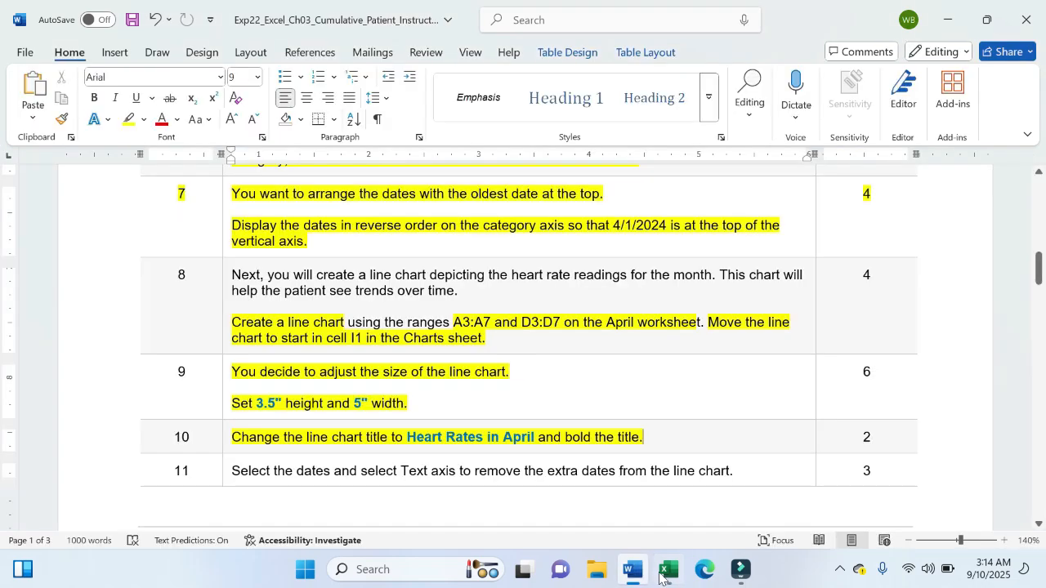
mouse_move(665, 576)
left_click(653, 490)
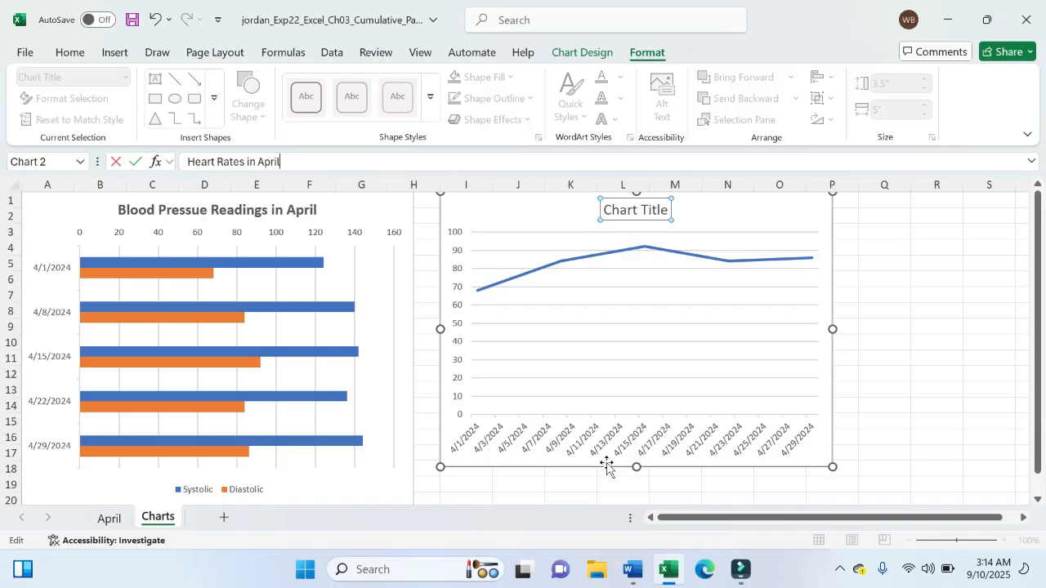
left_click(634, 570)
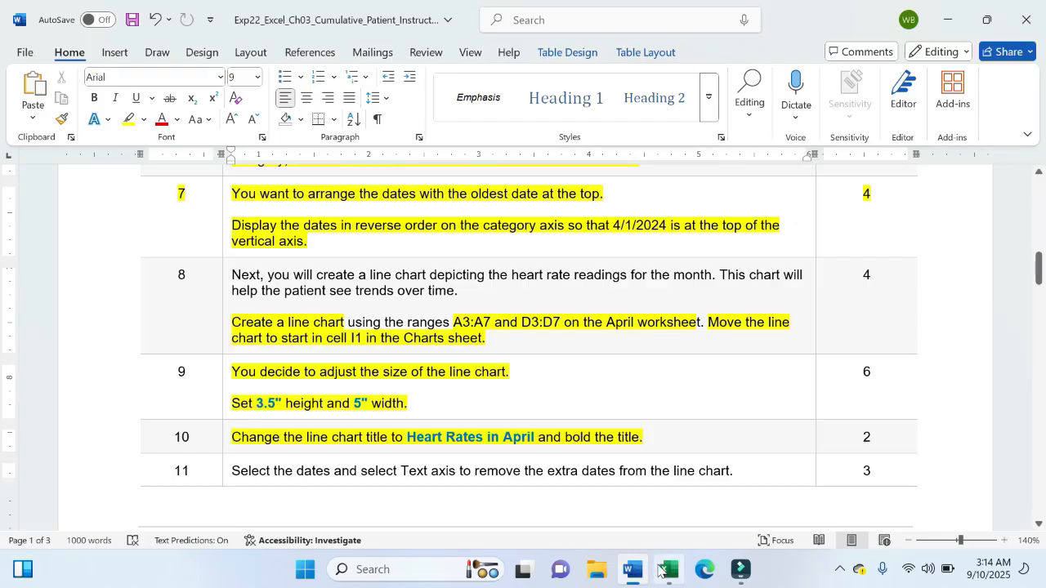
left_click(666, 571)
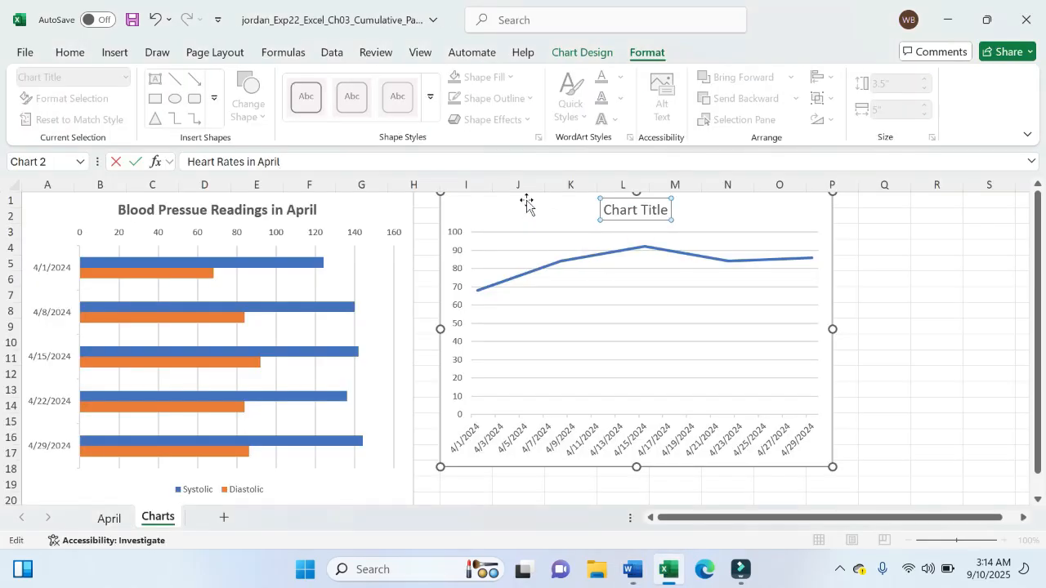
key("Return")
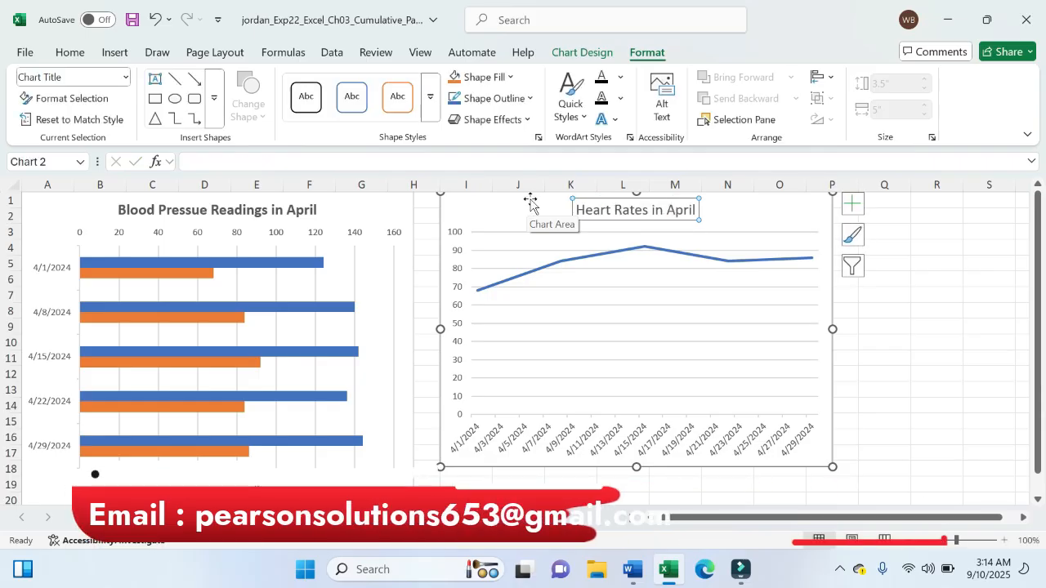
Bold the line chart's title and deselect it.
left_click(72, 51)
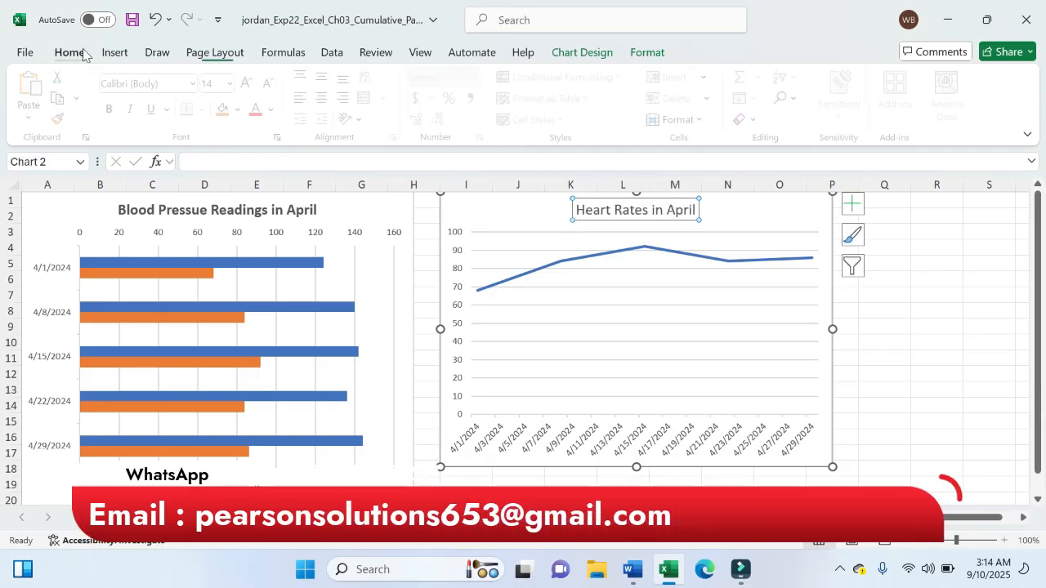
left_click(113, 109)
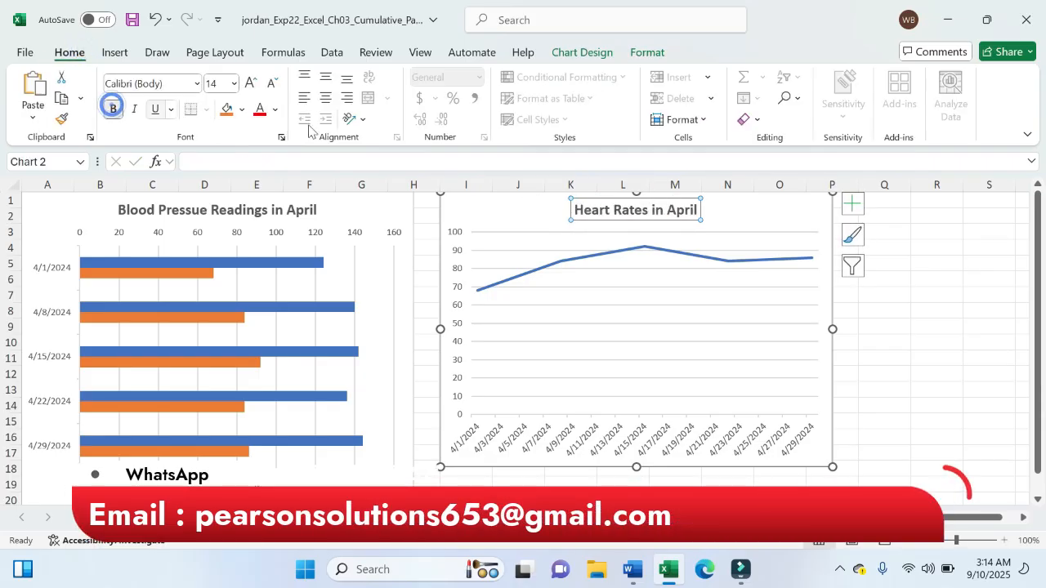
left_click(509, 206)
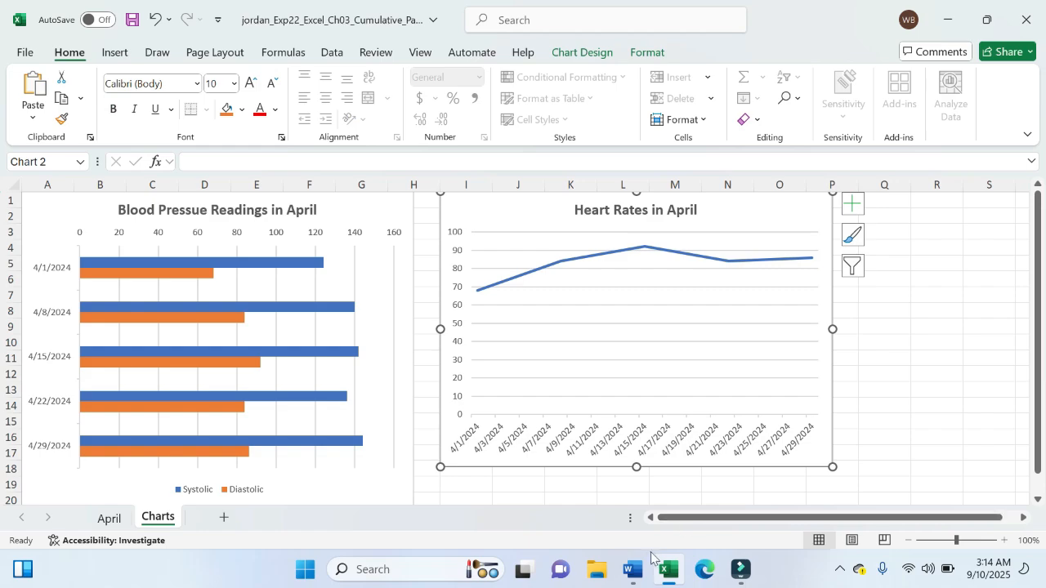
Read instruction step 11 in Word and return to the Charts sheet in Excel.
left_click(643, 576)
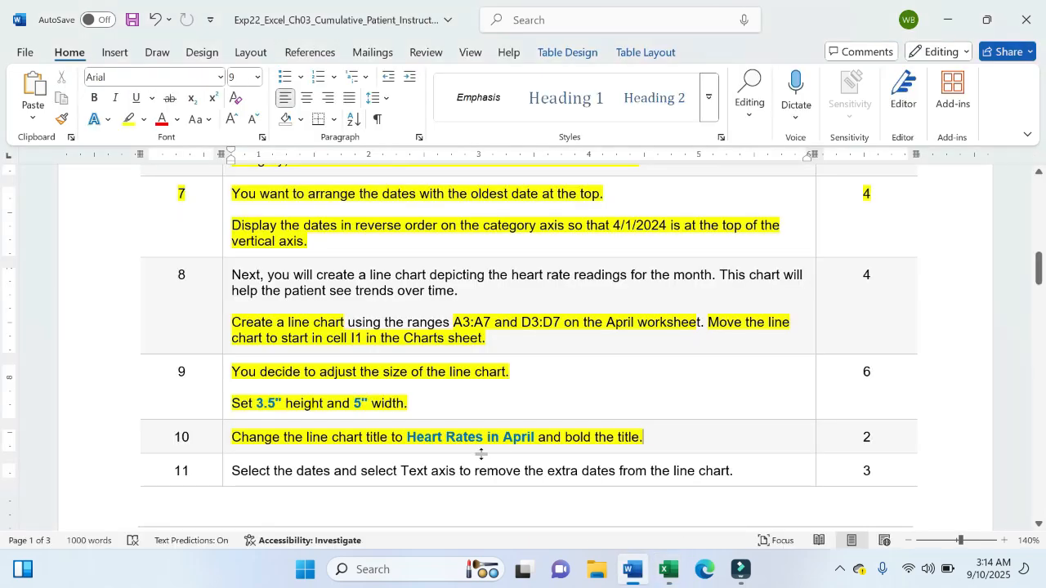
scroll(507, 454, "down", 3)
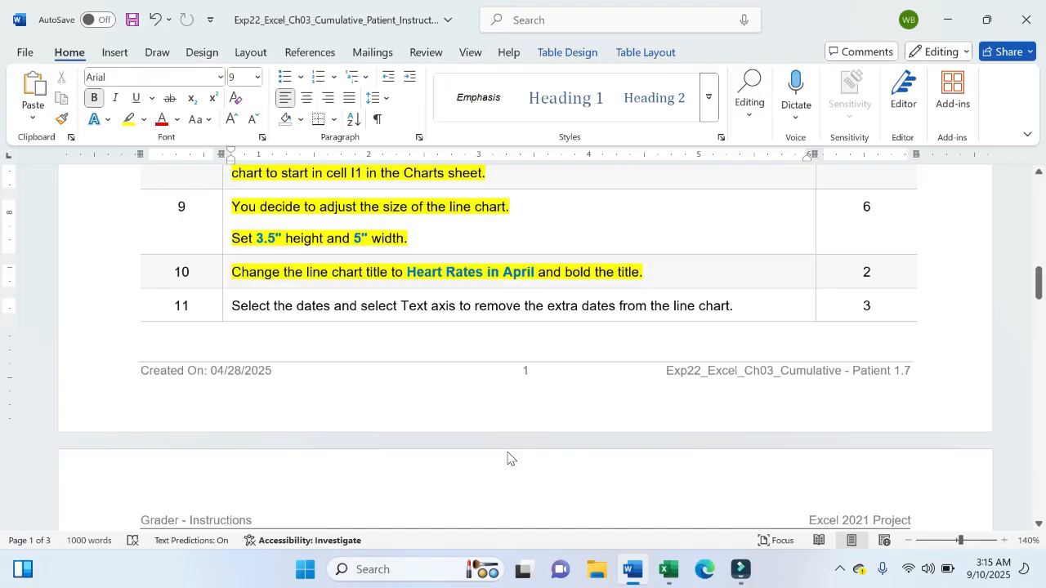
left_click(668, 570)
left_click(554, 455)
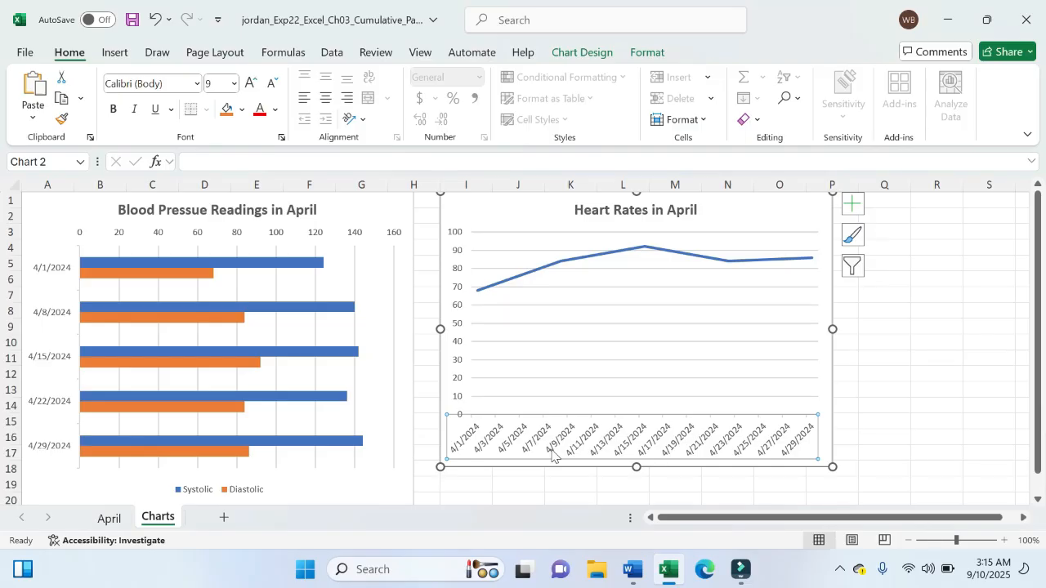
double_click(554, 455)
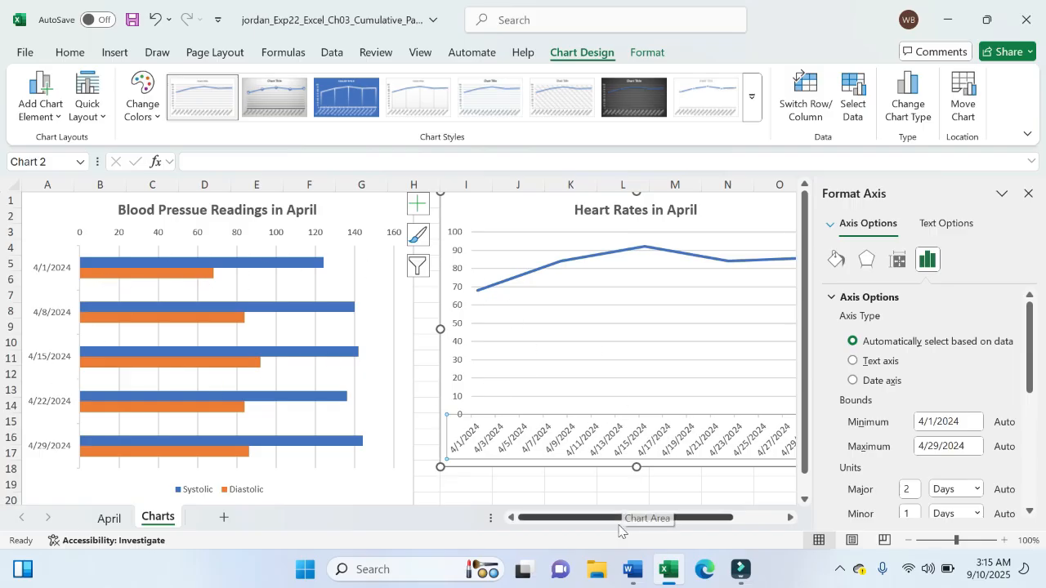
left_click(631, 570)
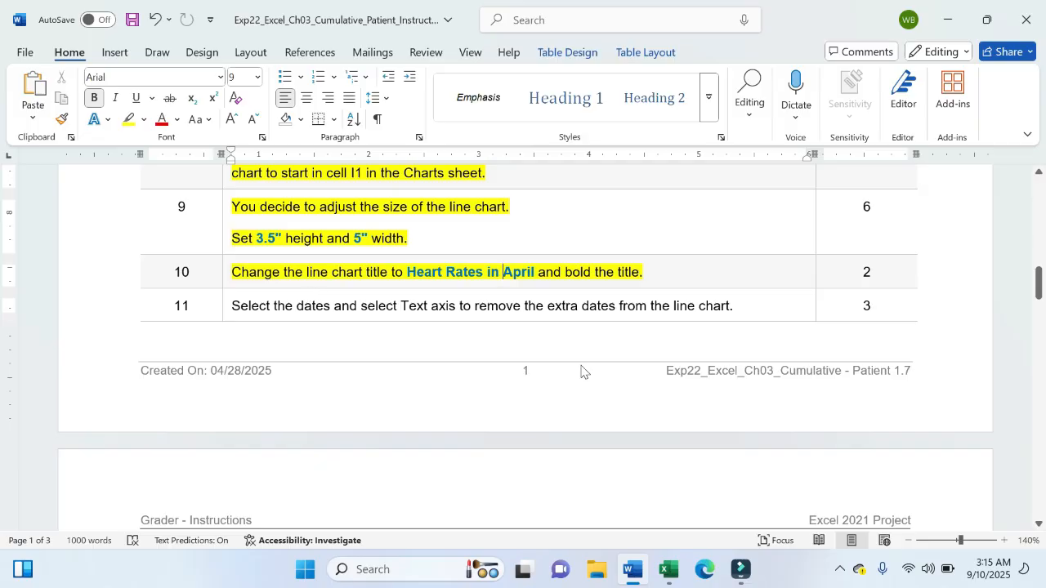
left_click(668, 569)
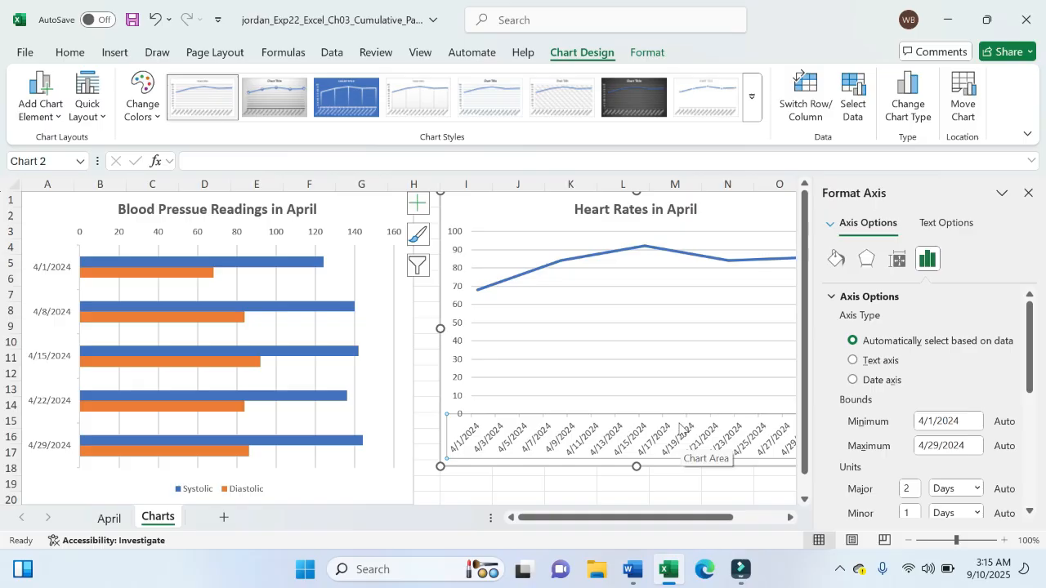
left_click(1028, 193)
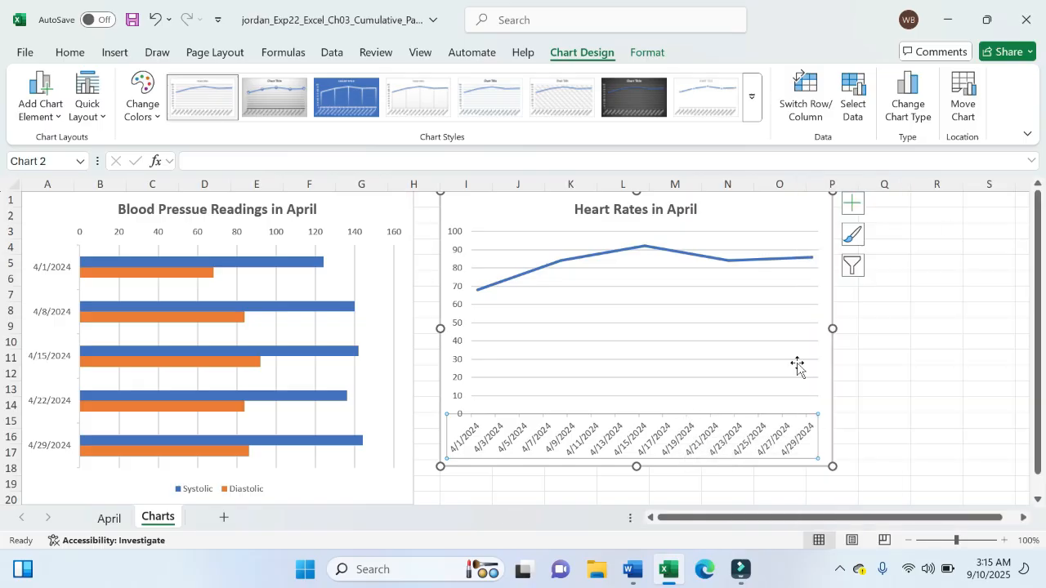
Set the axis type of the line chart's date axis to Text axis, and close the formatting pane.
right_click(700, 432)
left_click(734, 410)
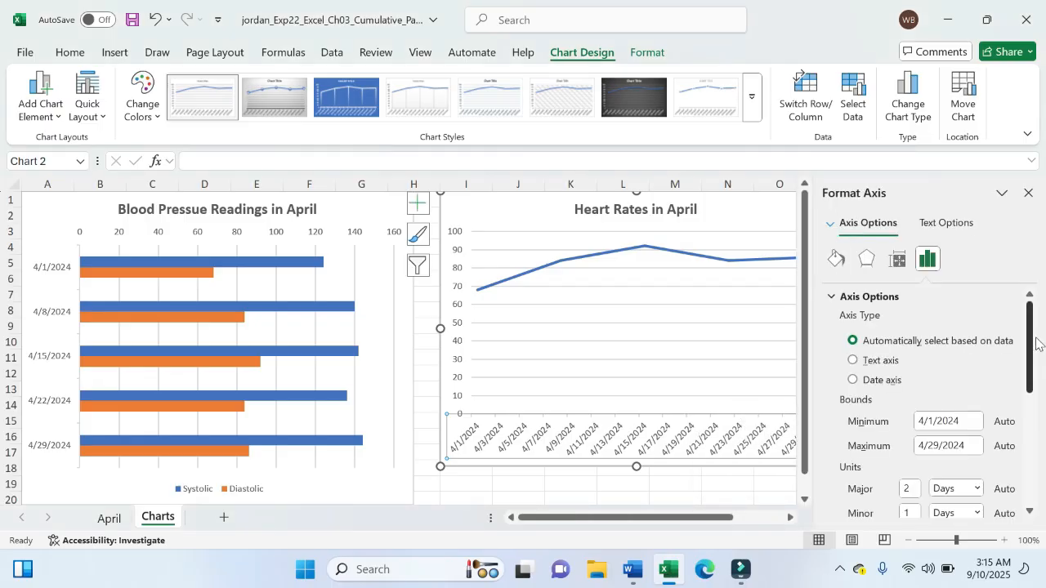
mouse_move(1036, 345)
left_mouse_down()
mouse_move(1036, 385)
mouse_move(1036, 325)
left_mouse_up()
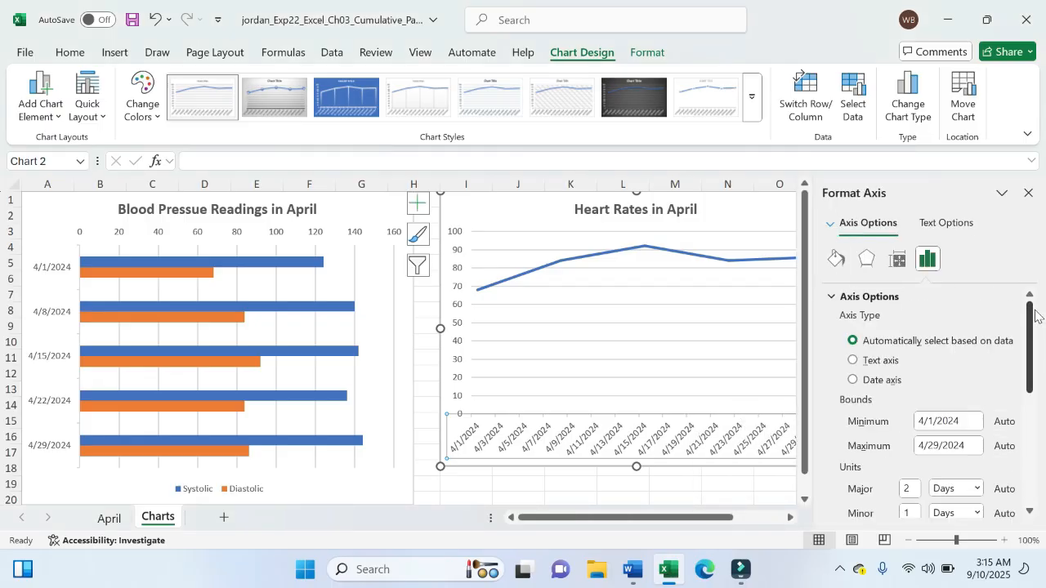
left_click(890, 364)
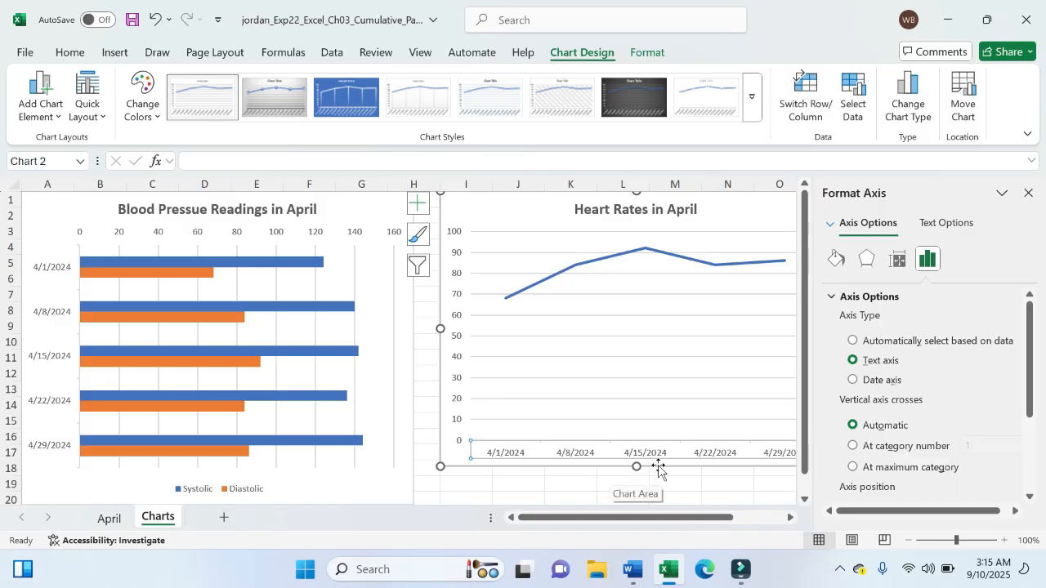
left_click(1028, 193)
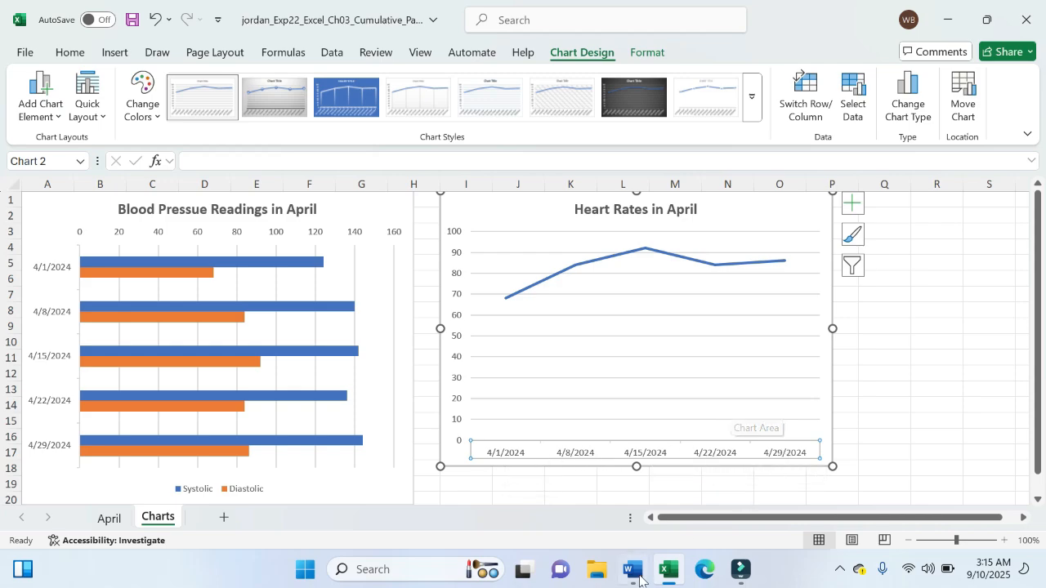
Switch to Word and highlight the text of instruction step 11 in yellow.
left_click(631, 572)
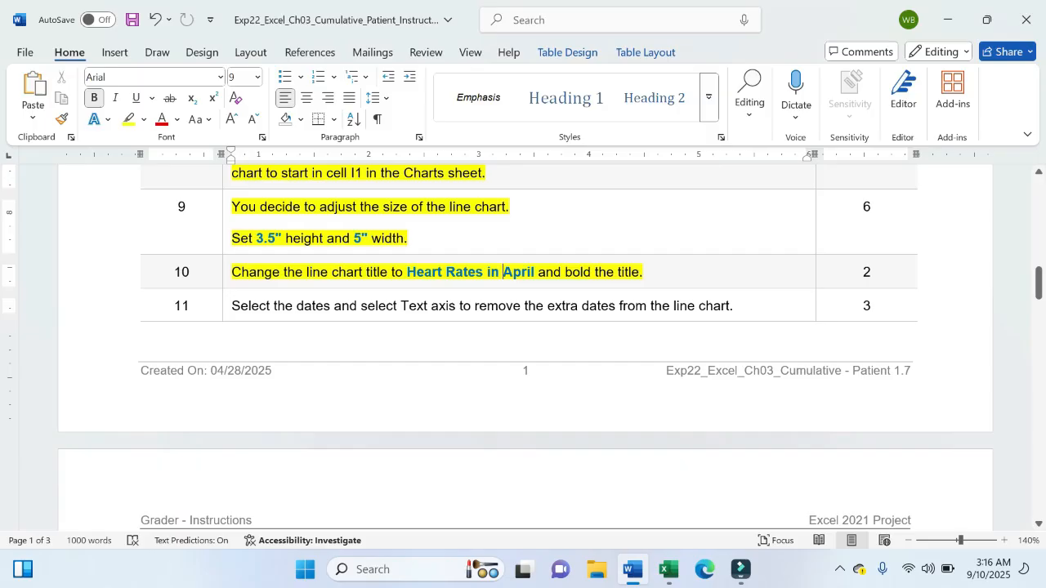
left_click(358, 278)
left_click_drag(231, 306, 780, 304)
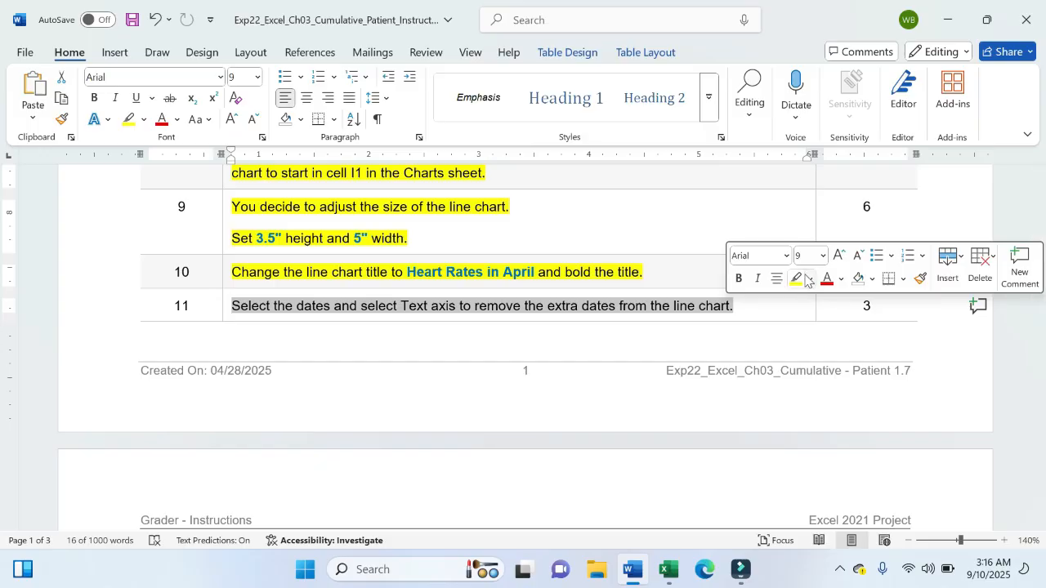
left_click(809, 278)
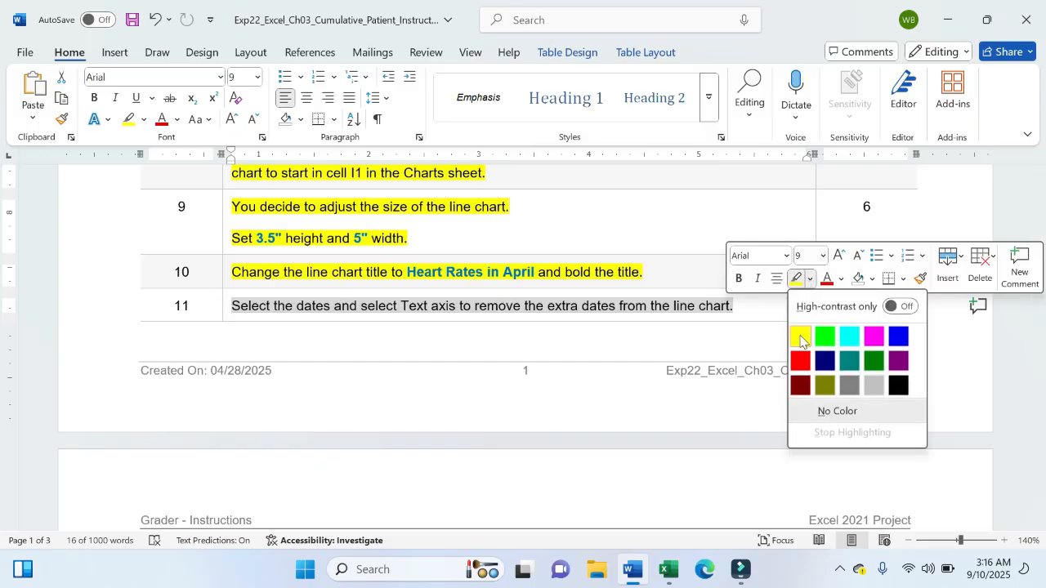
left_click(800, 336)
left_click(677, 296)
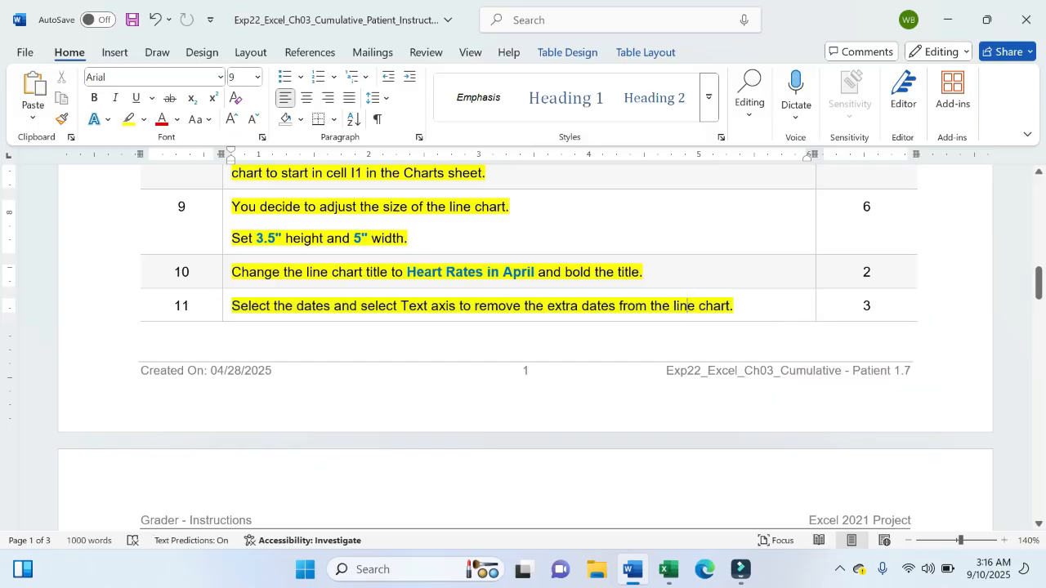
Highlight the first sentence of instruction step 12, about changing the axes' font color, in yellow.
scroll(689, 310, "down", 5)
scroll(690, 318, "down", 3)
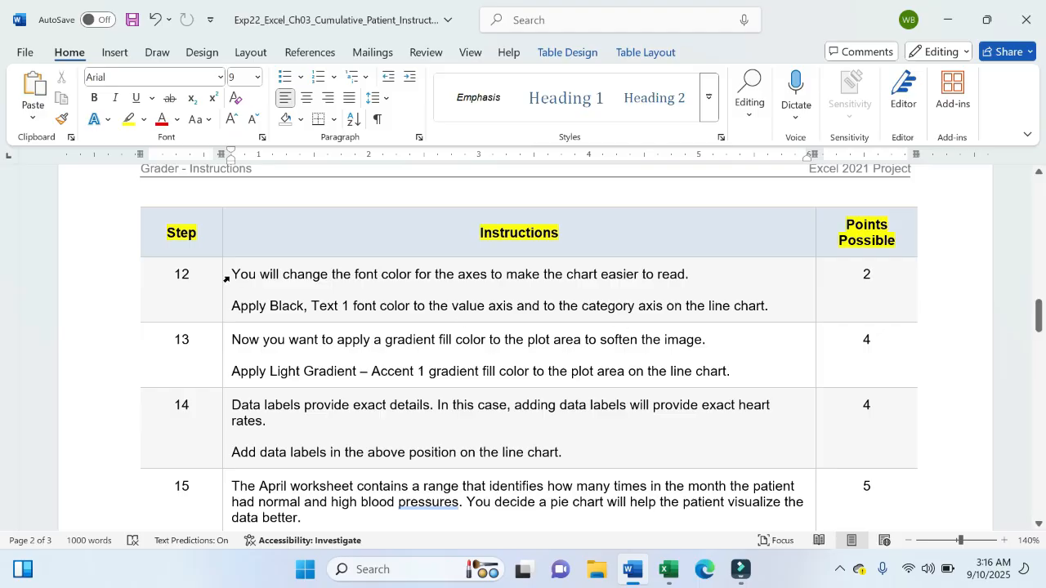
left_click_drag(232, 274, 693, 285)
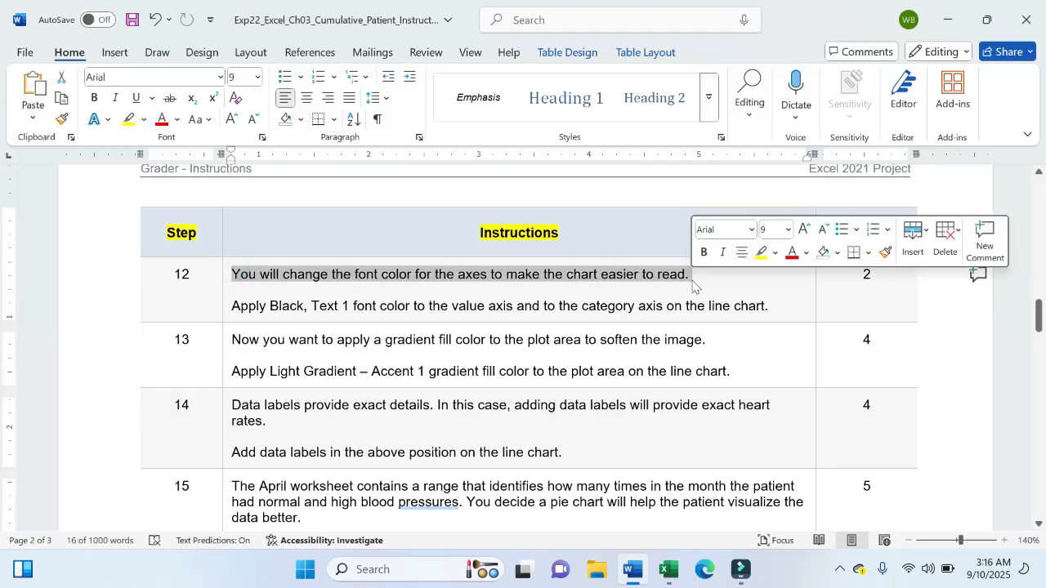
left_click(763, 257)
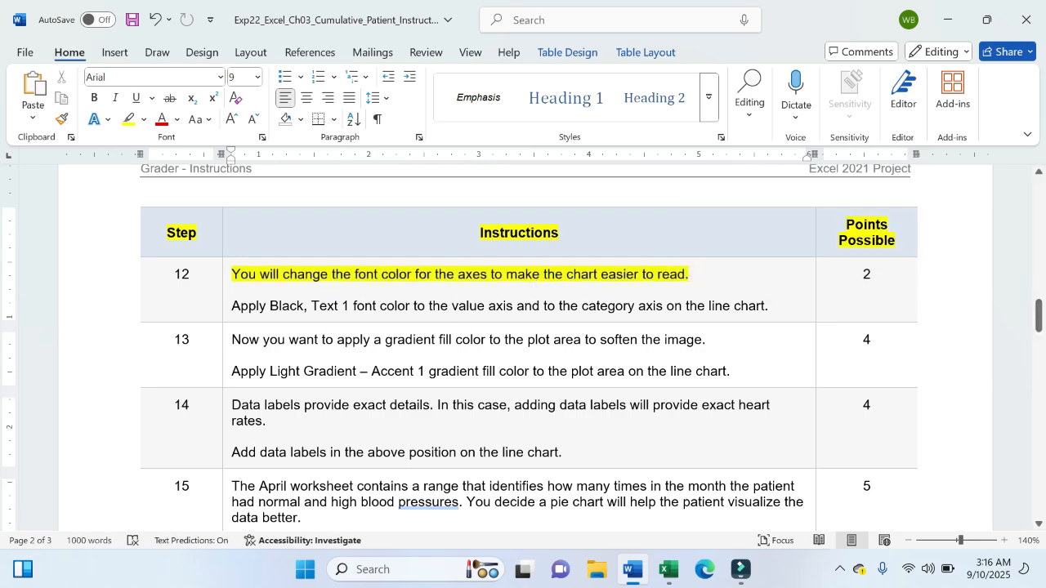
Compare instruction step 12 in Word with the value and category axes of the line chart in Excel.
left_click(668, 570)
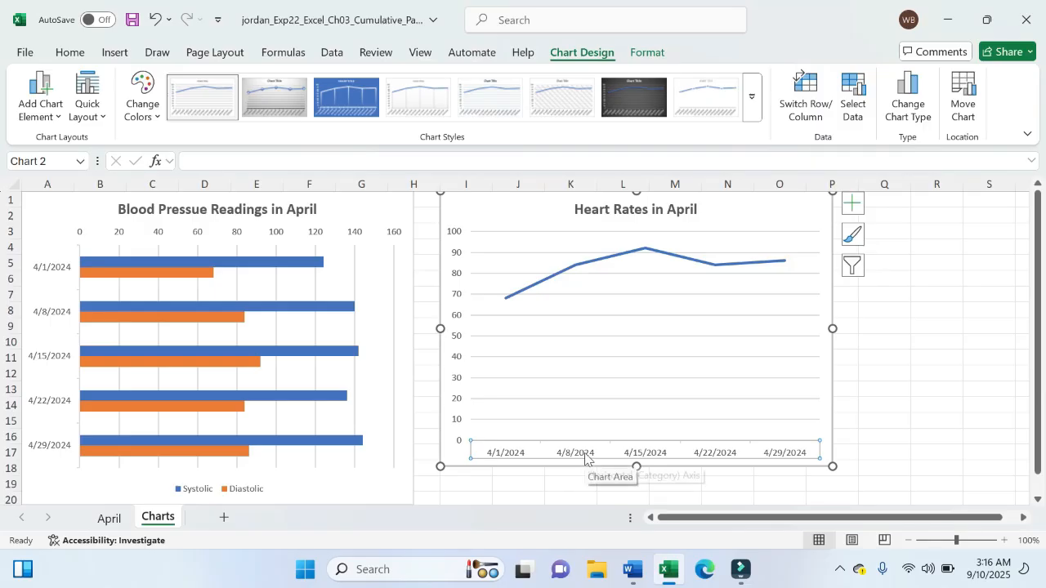
left_click(630, 570)
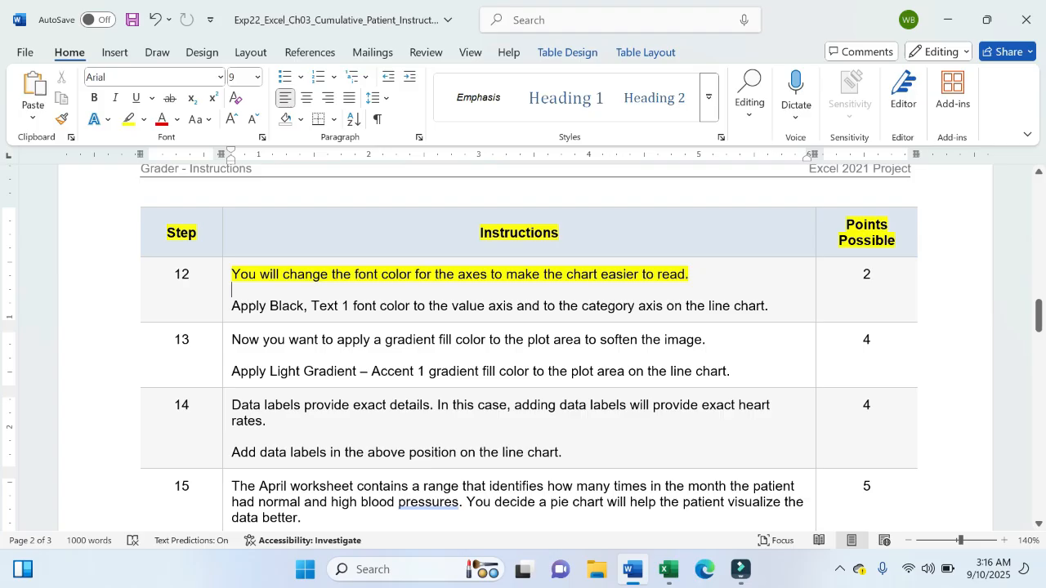
mouse_move(666, 580)
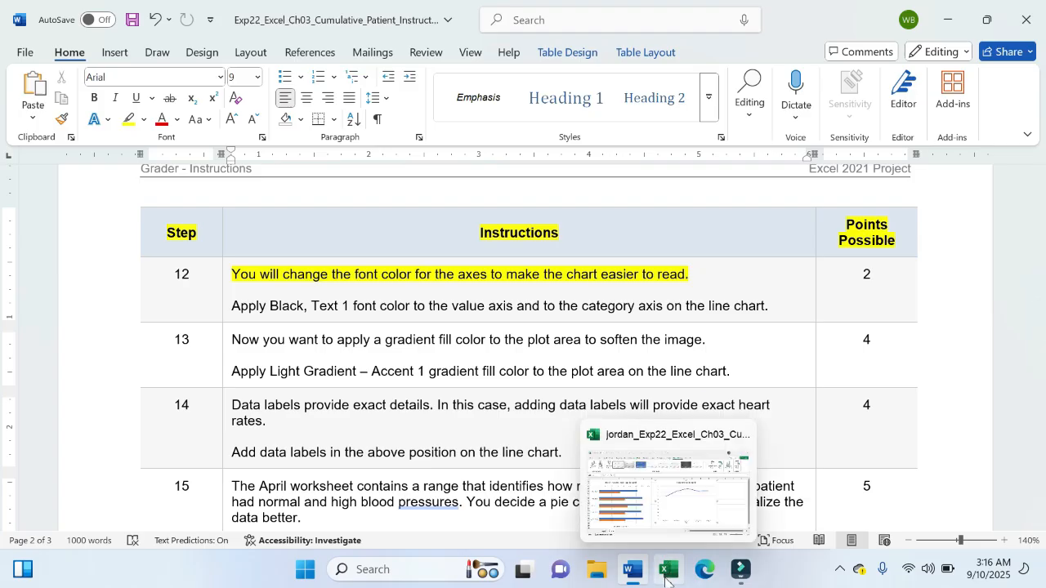
left_click(666, 576)
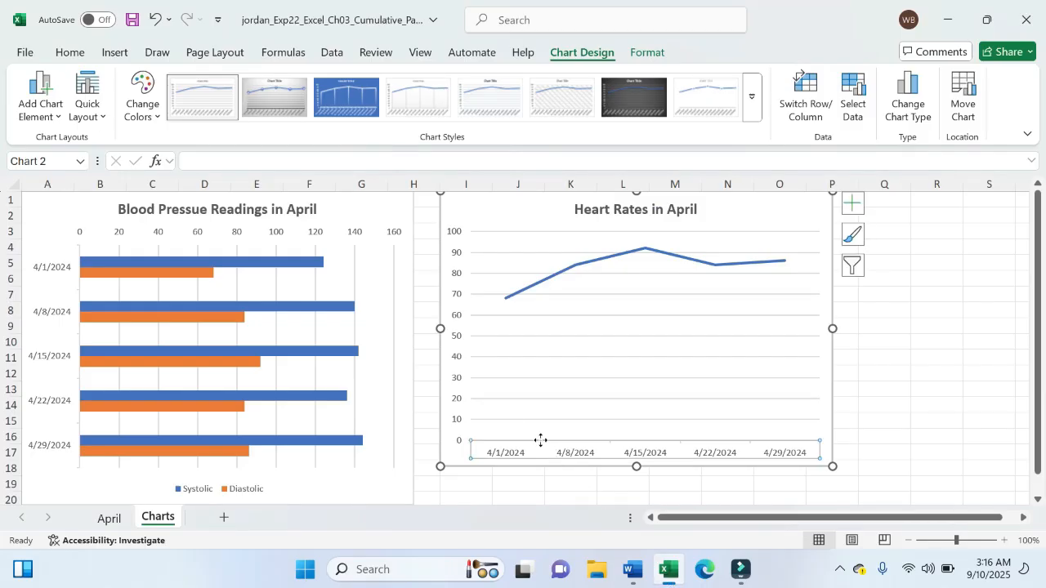
left_click(457, 382)
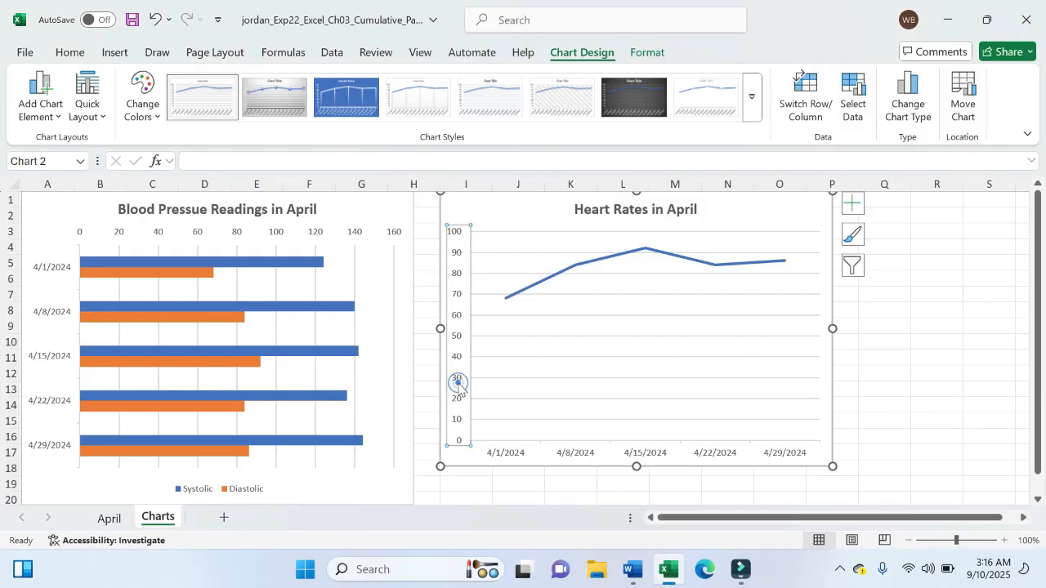
left_click(556, 463)
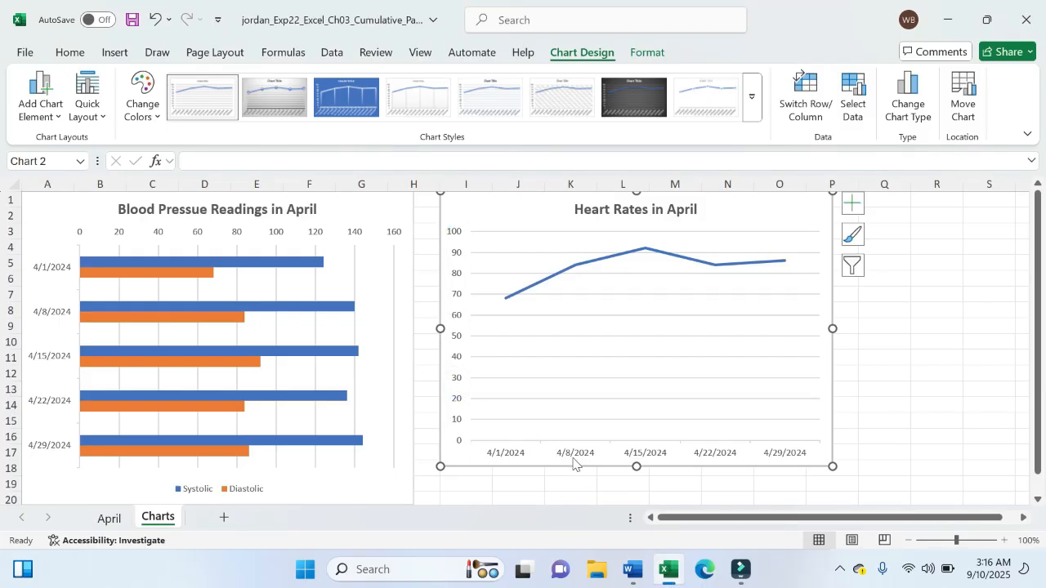
Apply the Black, Text 1 font color to the category axis of the Heart Rates in April line chart in Excel.
left_click(575, 460)
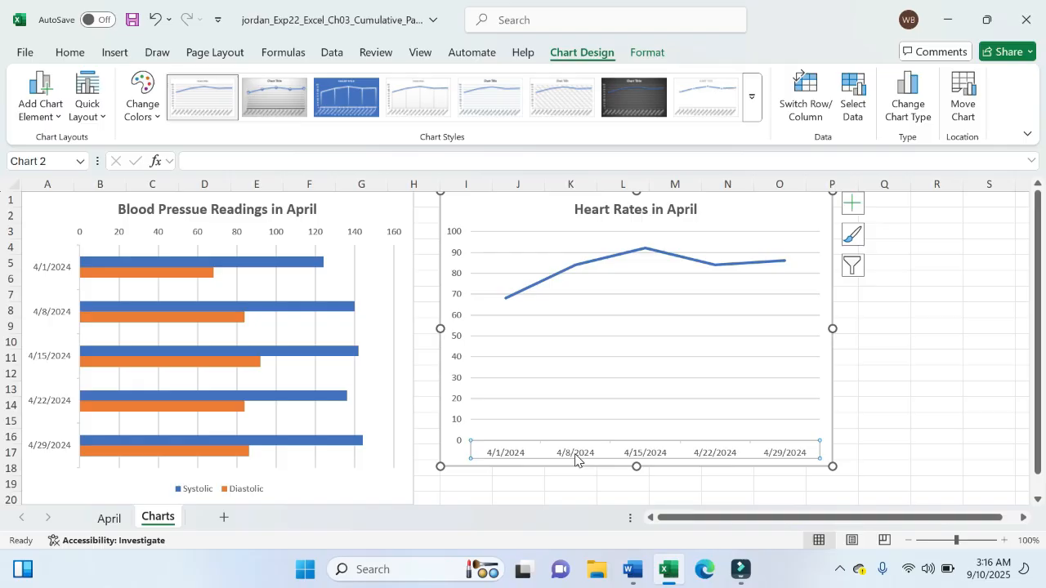
left_click(633, 569)
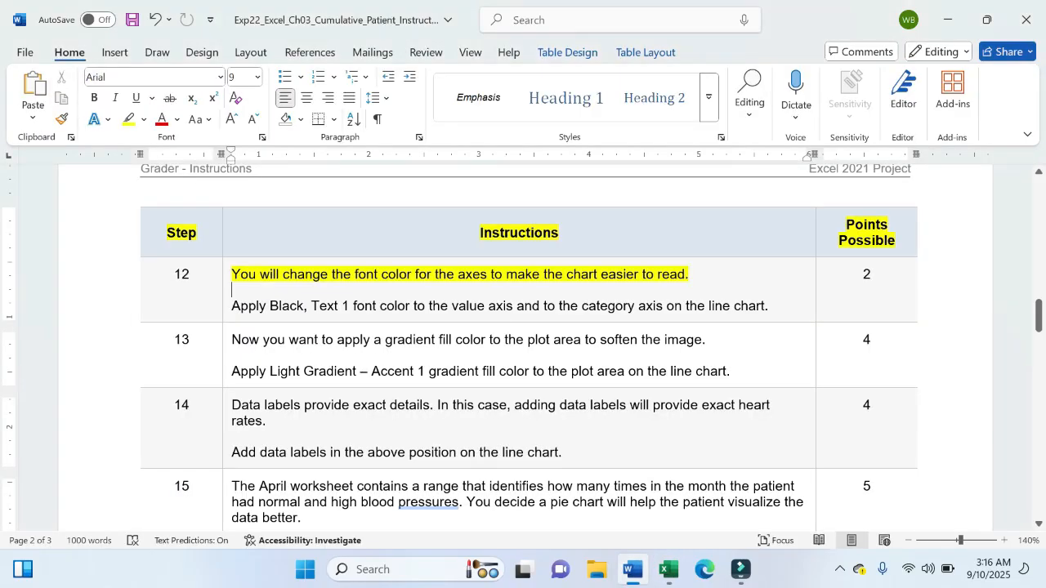
left_click(669, 569)
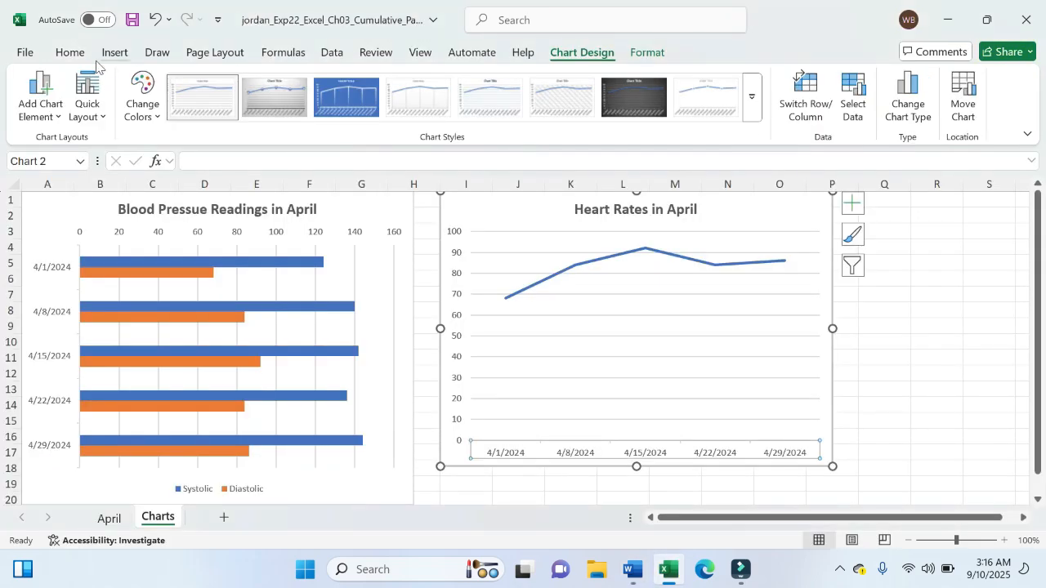
left_click(71, 51)
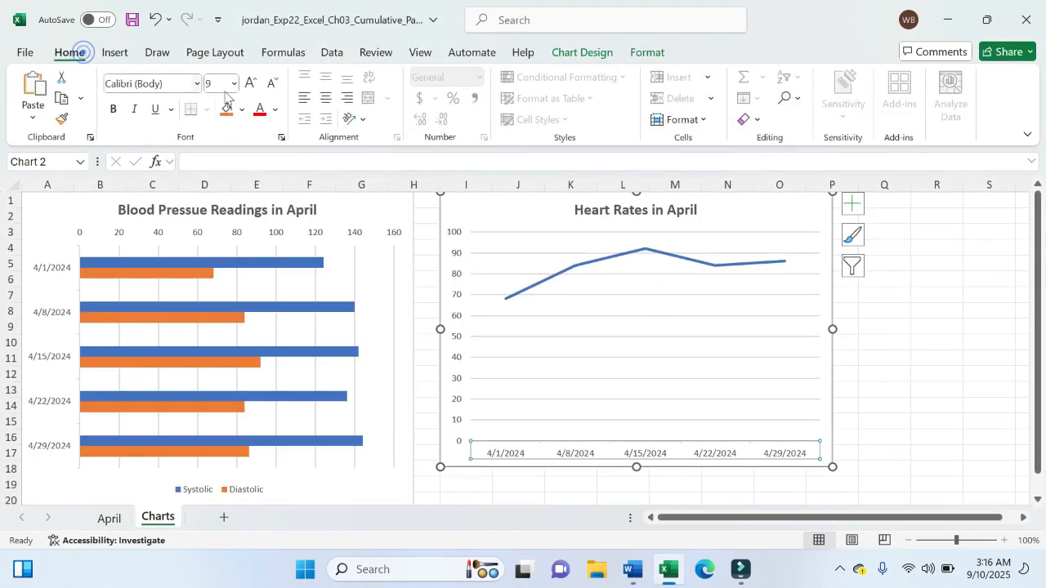
left_click(275, 109)
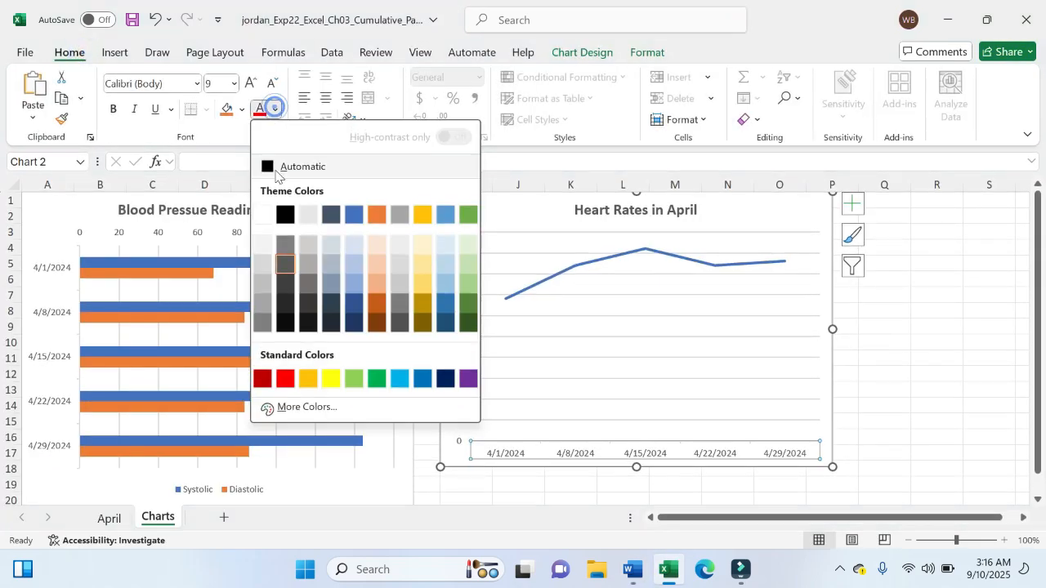
left_click(283, 215)
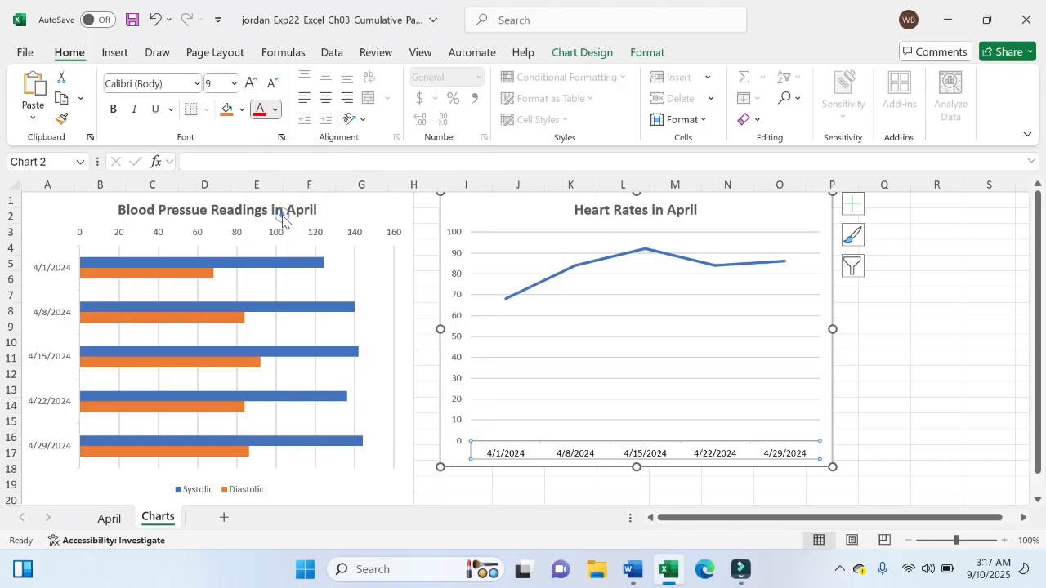
Apply the Black, Text 1 font color to the value axis of the line chart.
left_click(455, 342)
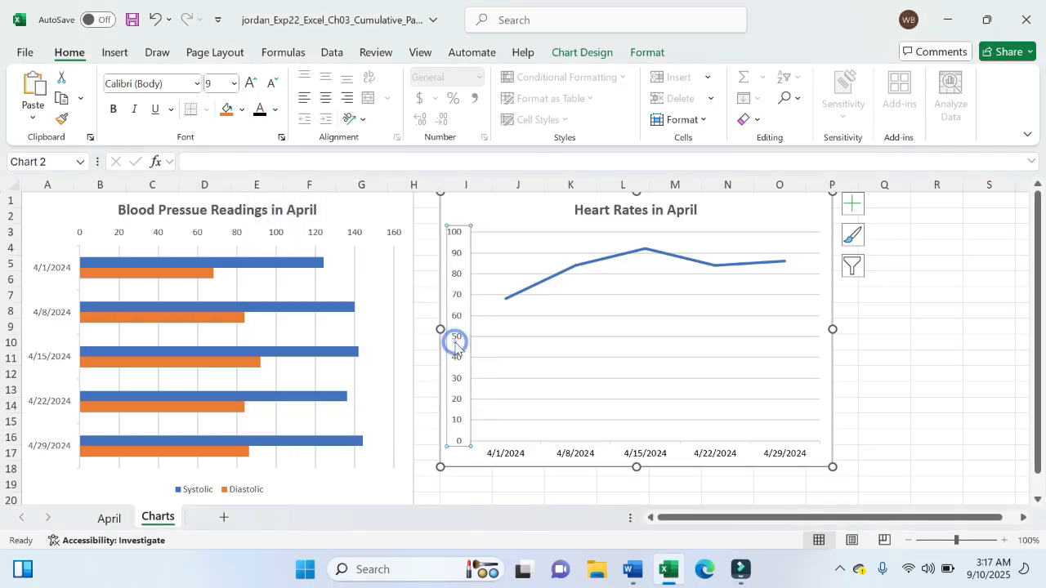
left_click(275, 110)
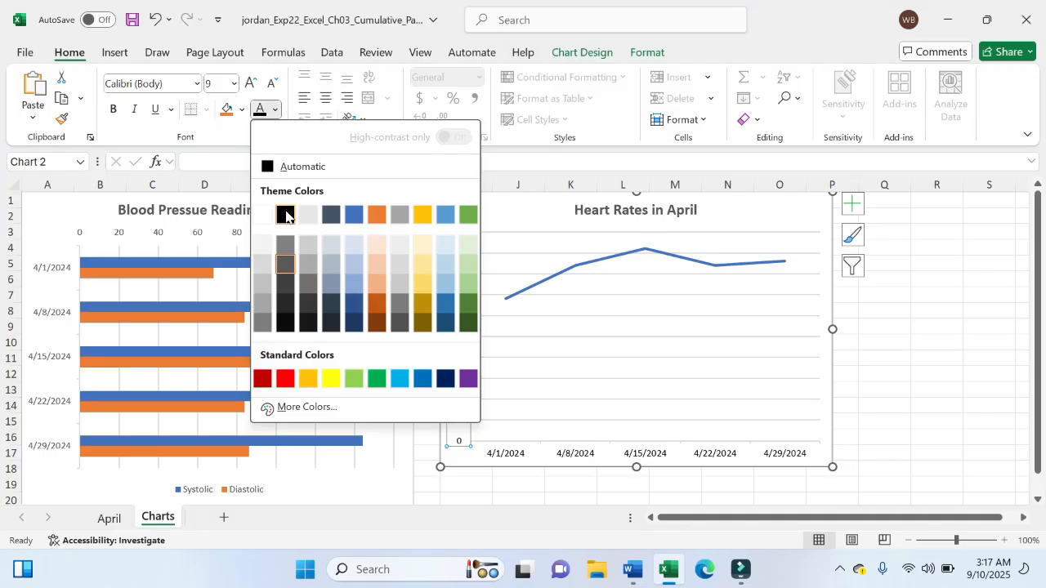
left_click(285, 215)
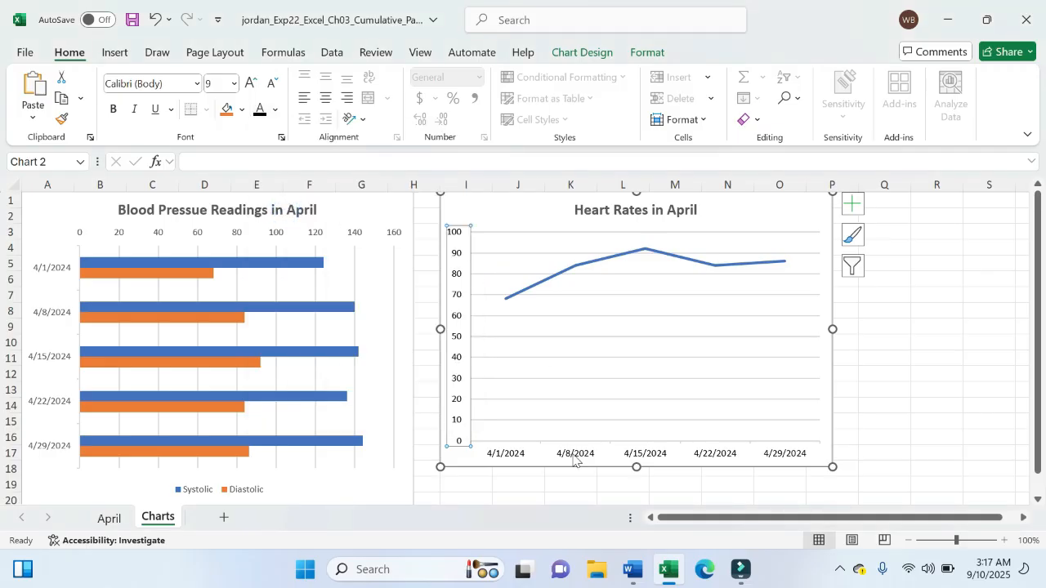
Switch to Word and highlight the second sentence of instruction step 12, about the Black, Text 1 font color, in yellow.
left_click(633, 576)
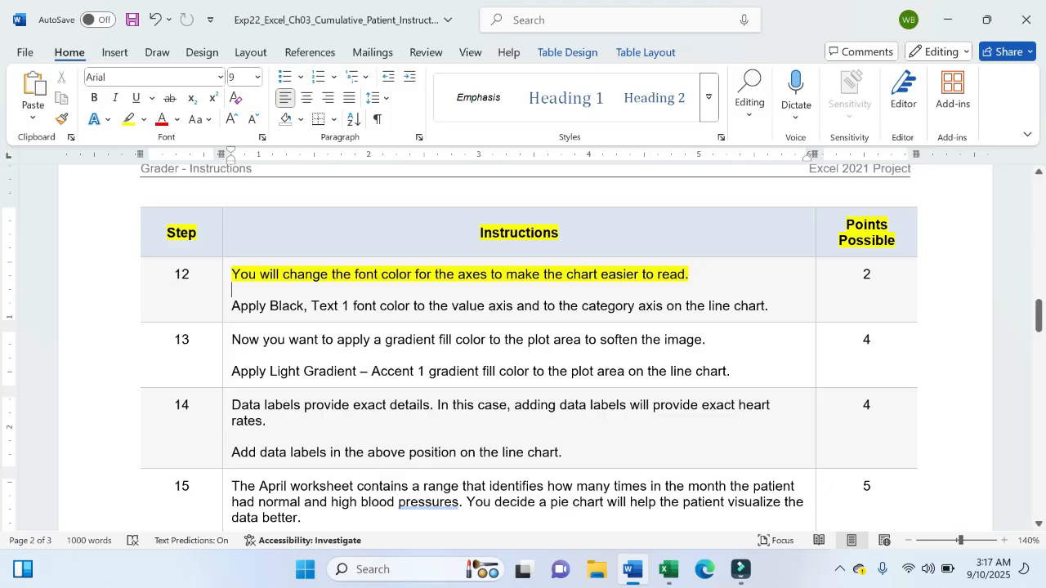
left_click(433, 306)
left_click_drag(232, 305, 765, 305)
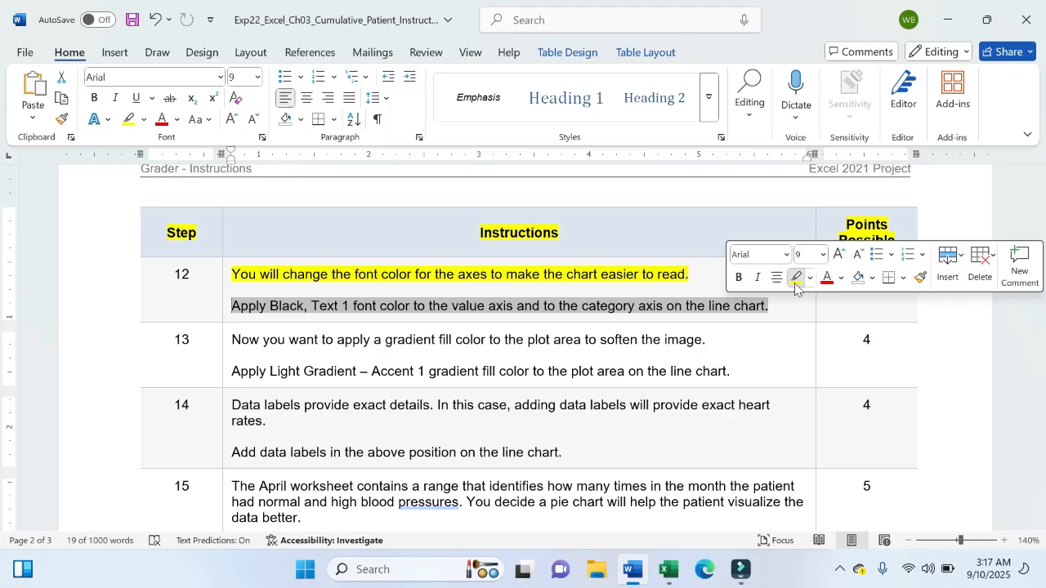
left_click(796, 284)
left_click(769, 311)
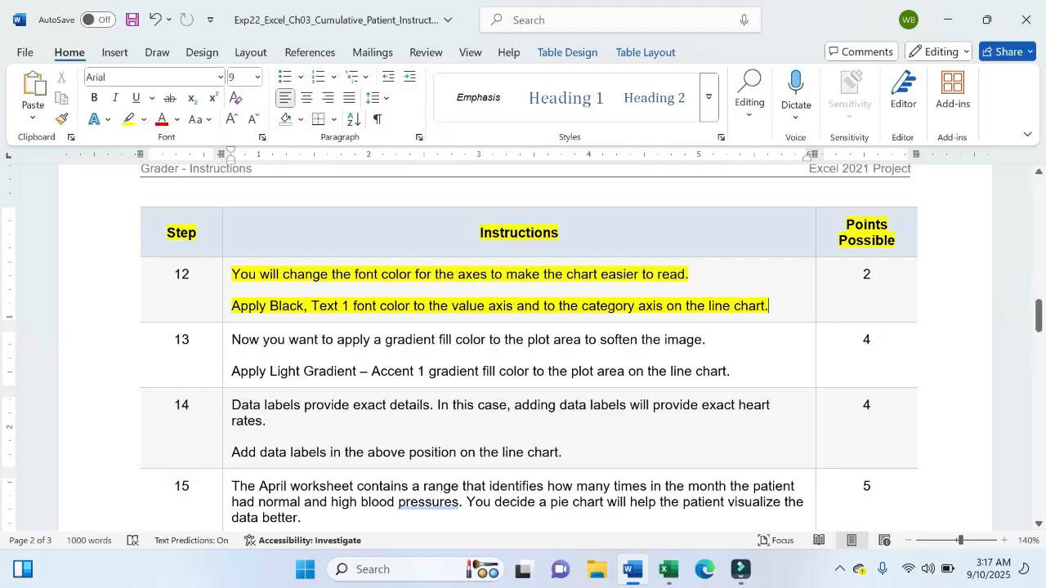
Return to Excel and open the formatting options for the line chart's plot area.
left_click(668, 569)
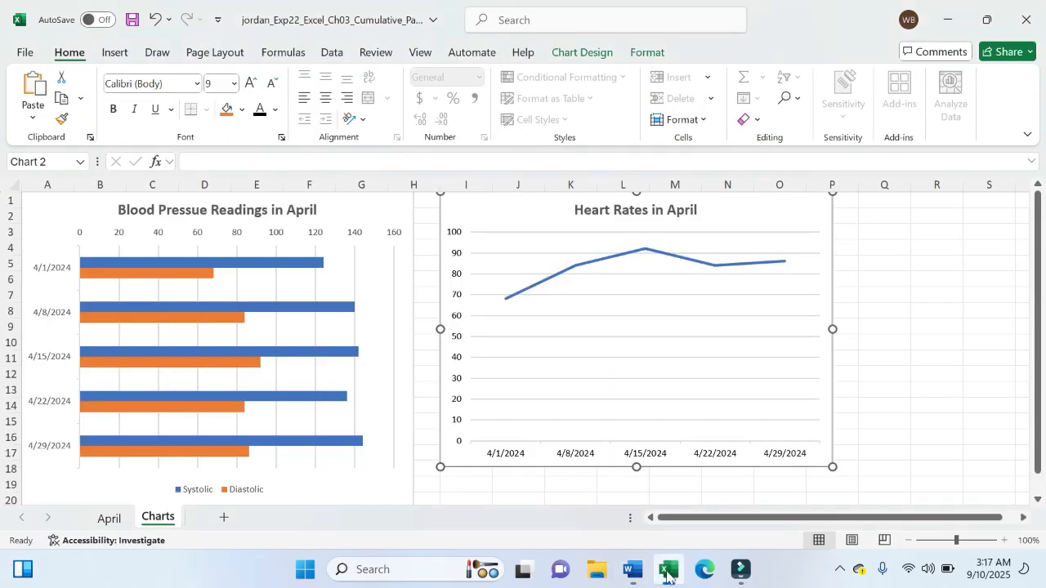
left_click(504, 211)
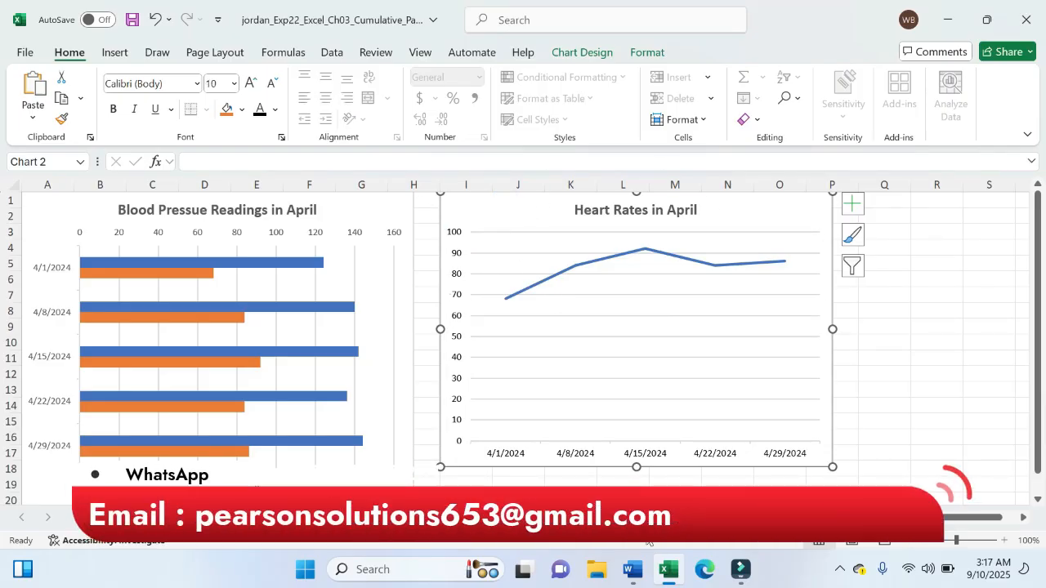
double_click(507, 206)
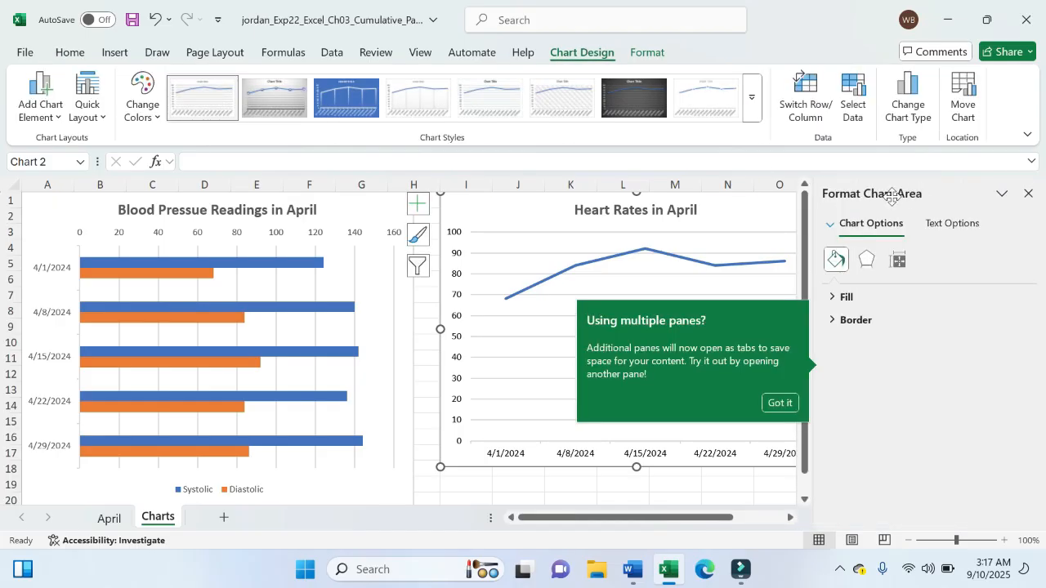
left_click(1028, 193)
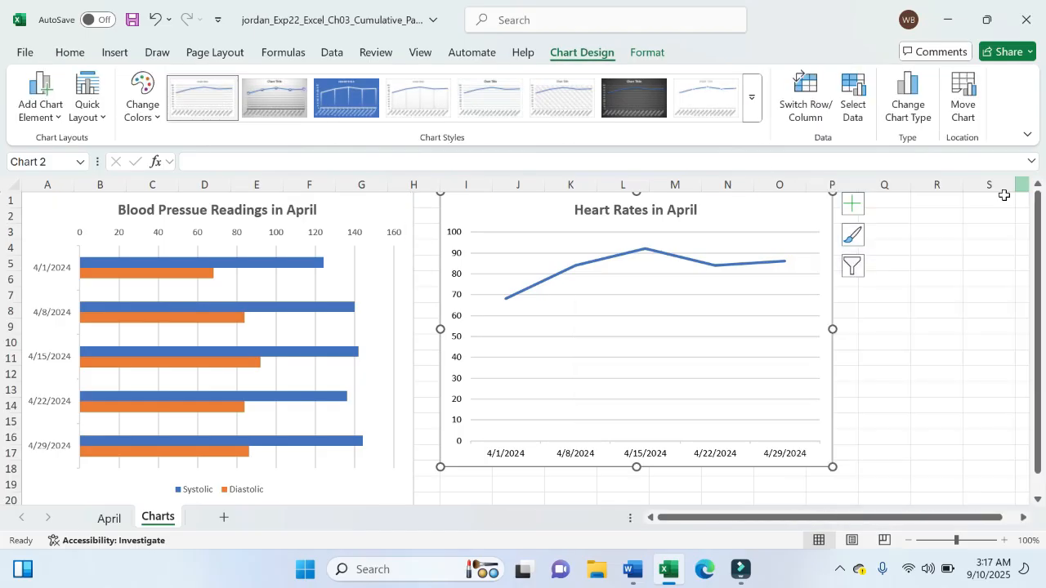
left_click(577, 243)
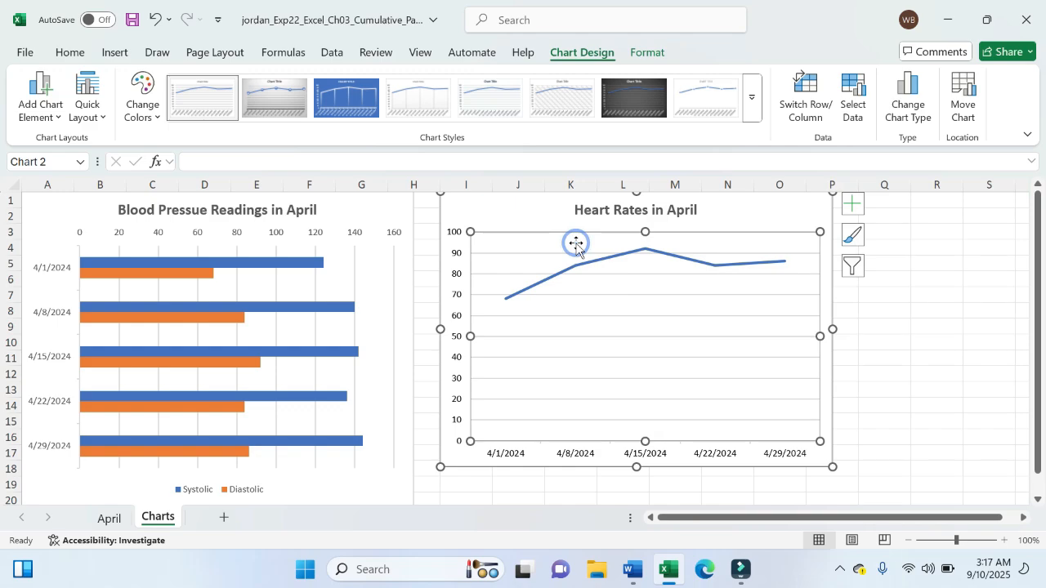
double_click(577, 244)
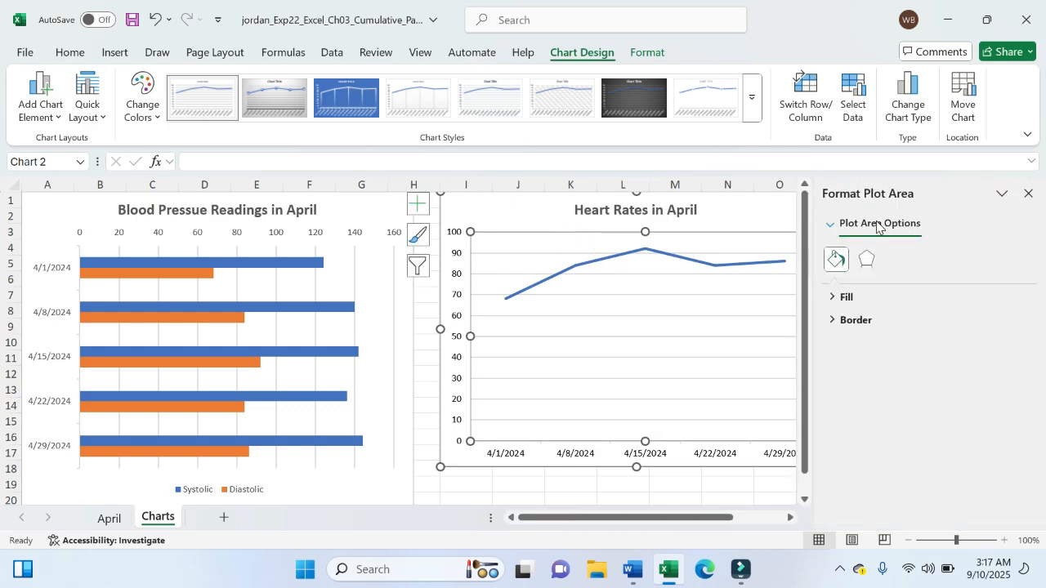
left_click(504, 219)
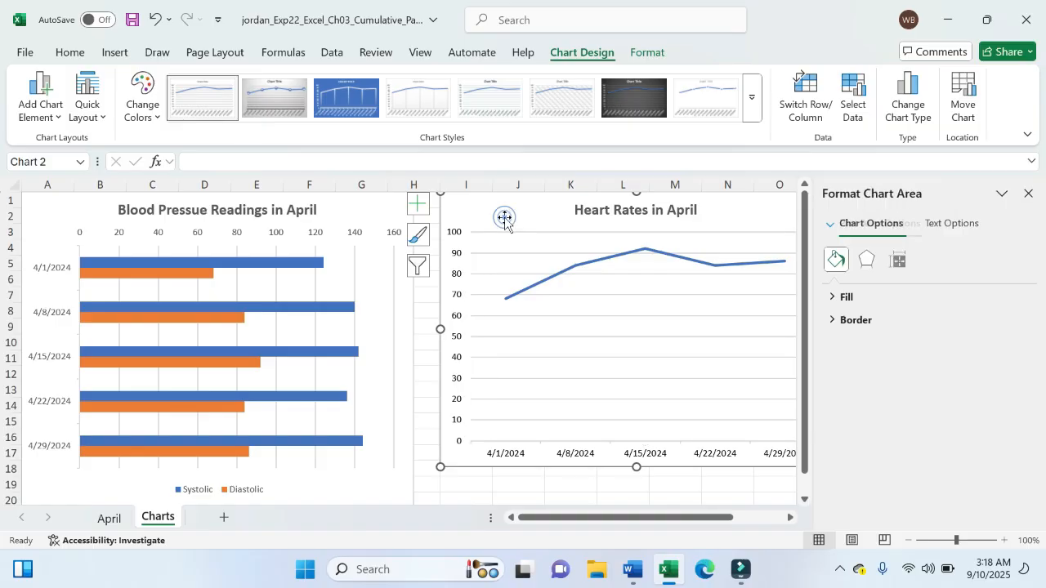
left_click(518, 247)
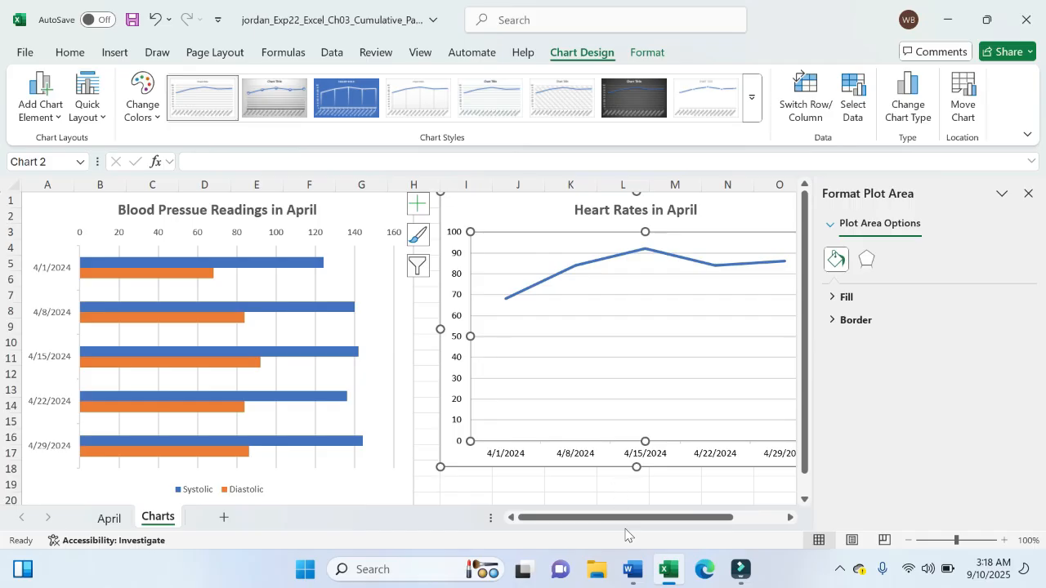
Switch to Word and highlight the phrase "apply a gradient fill color to the" in instruction step 13 in yellow.
left_click(628, 576)
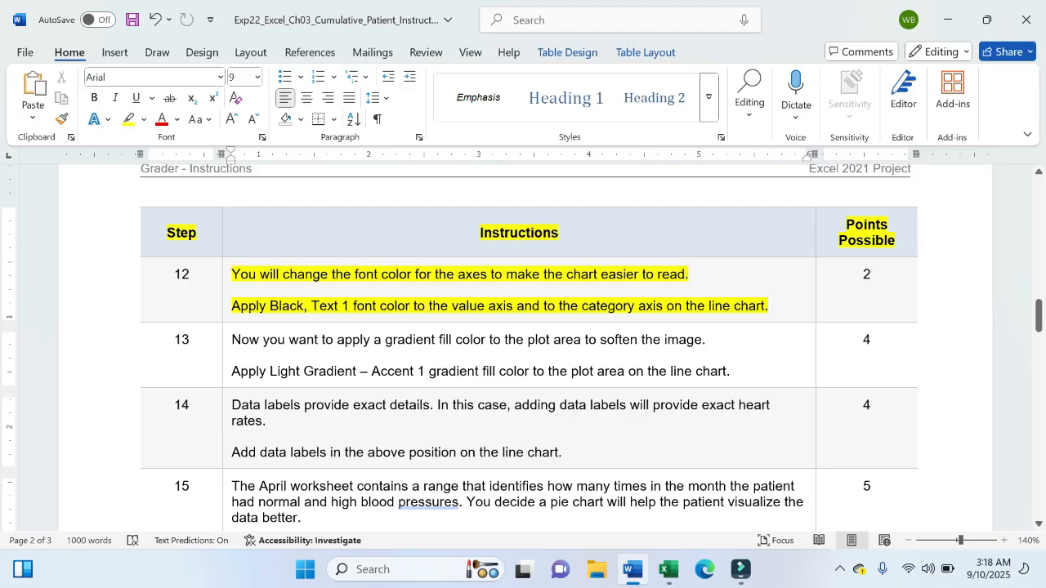
left_click_drag(336, 339, 528, 340)
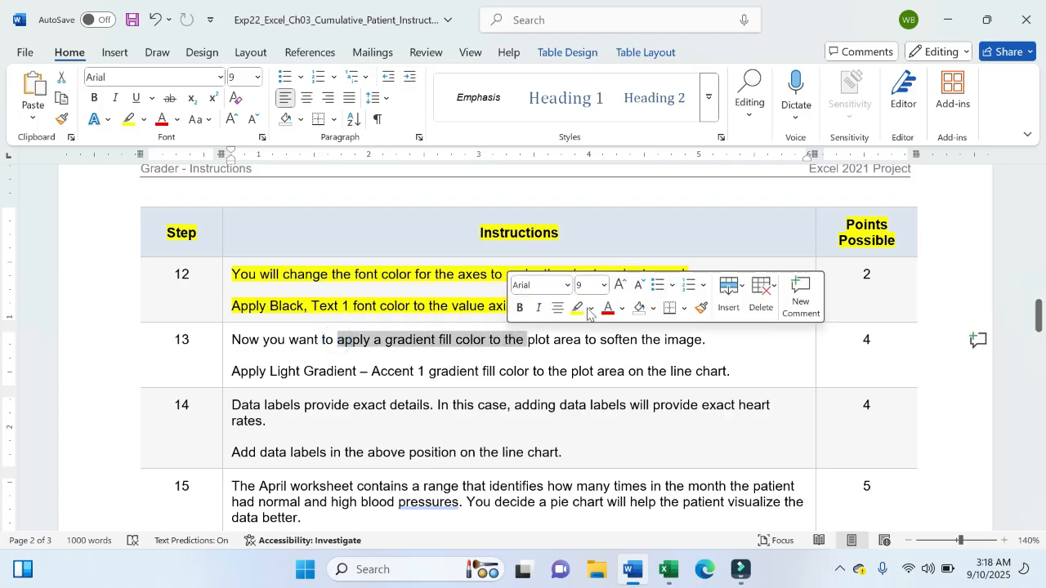
left_click(577, 309)
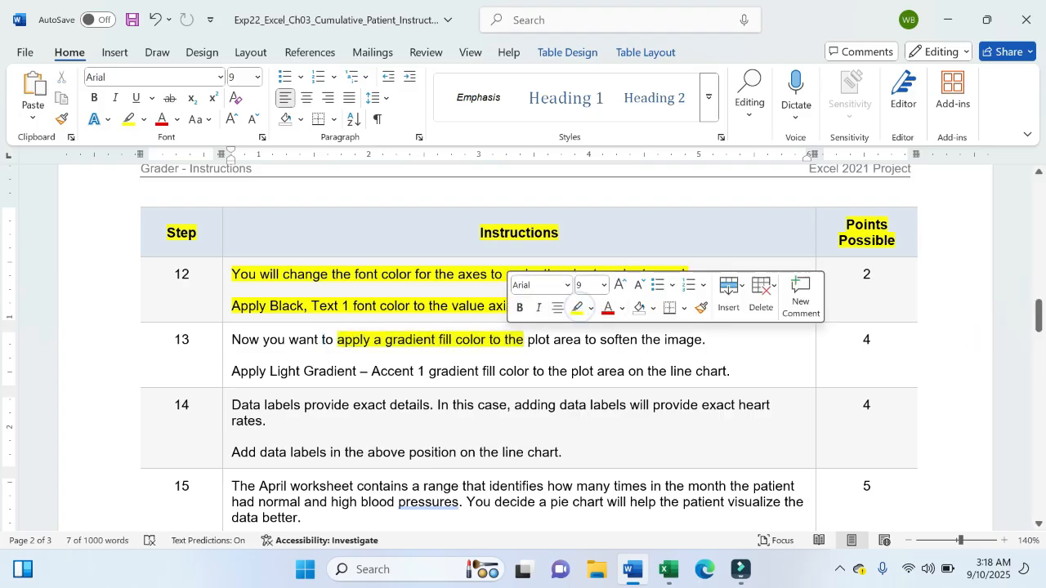
left_click(581, 339)
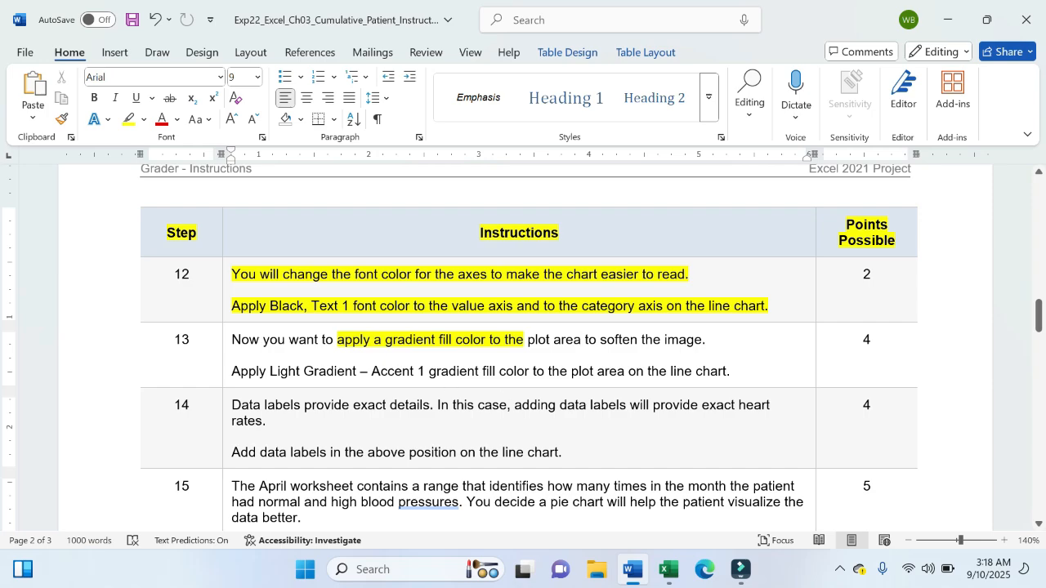
Return to Excel and set the fill of the line chart's plot area to Gradient fill.
left_click(668, 569)
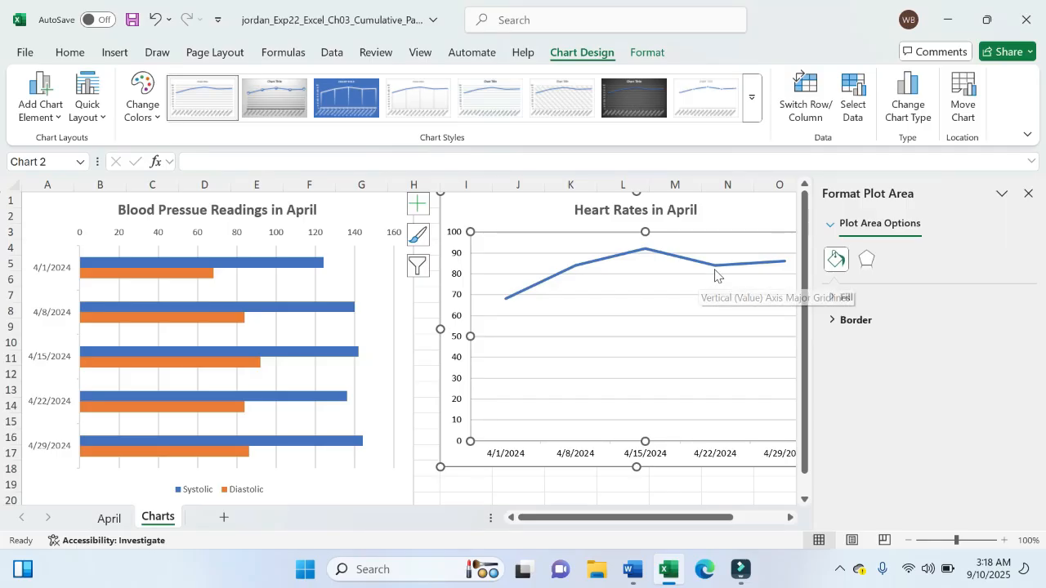
left_click(857, 301)
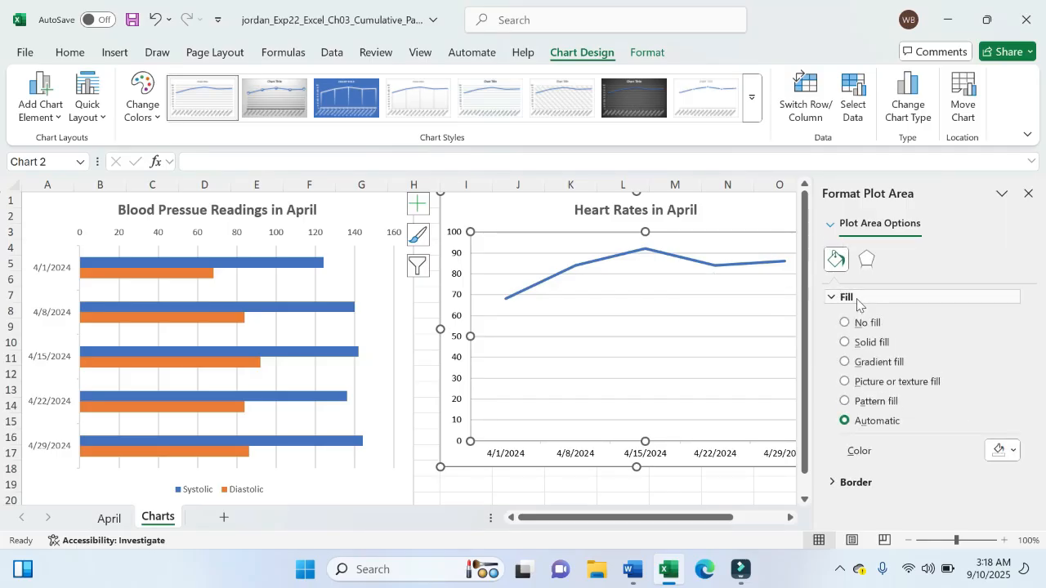
left_click(881, 363)
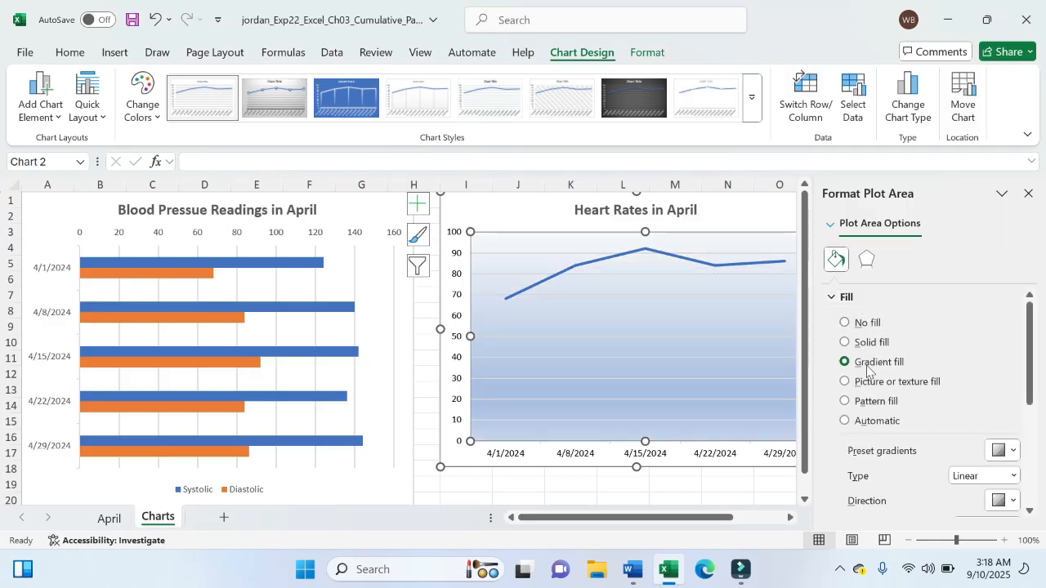
Switch to Word and highlight the phrase "Light Gradient – Accent 1 gradient" in instruction step 13 in yellow.
left_click(634, 570)
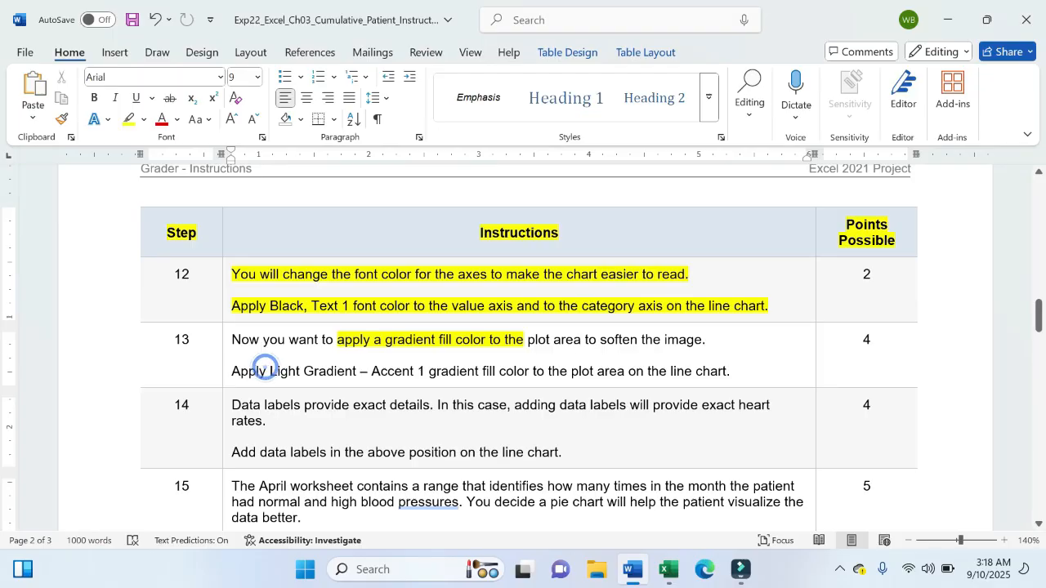
left_click_drag(270, 371, 482, 371)
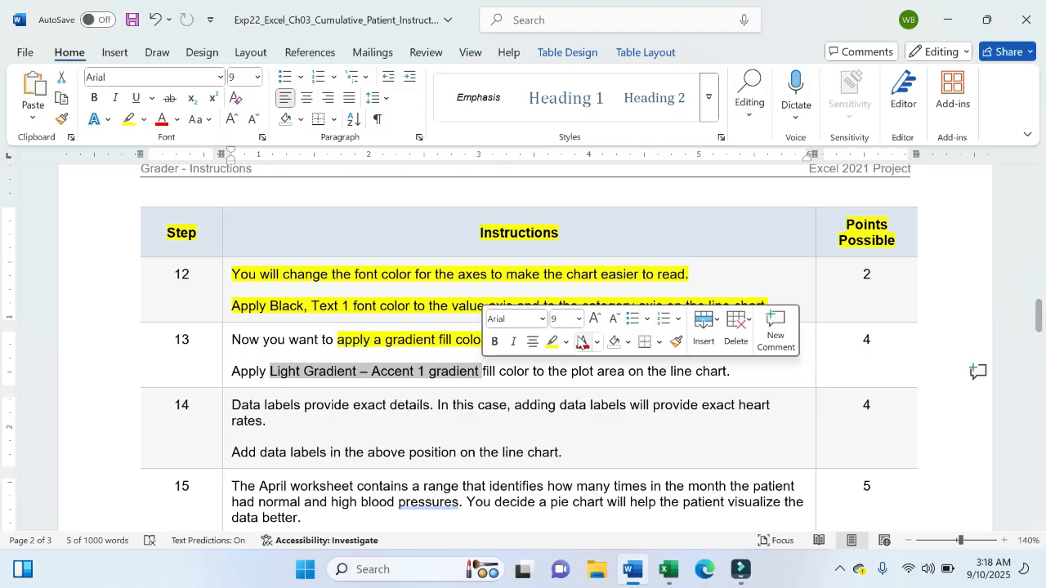
left_click(553, 343)
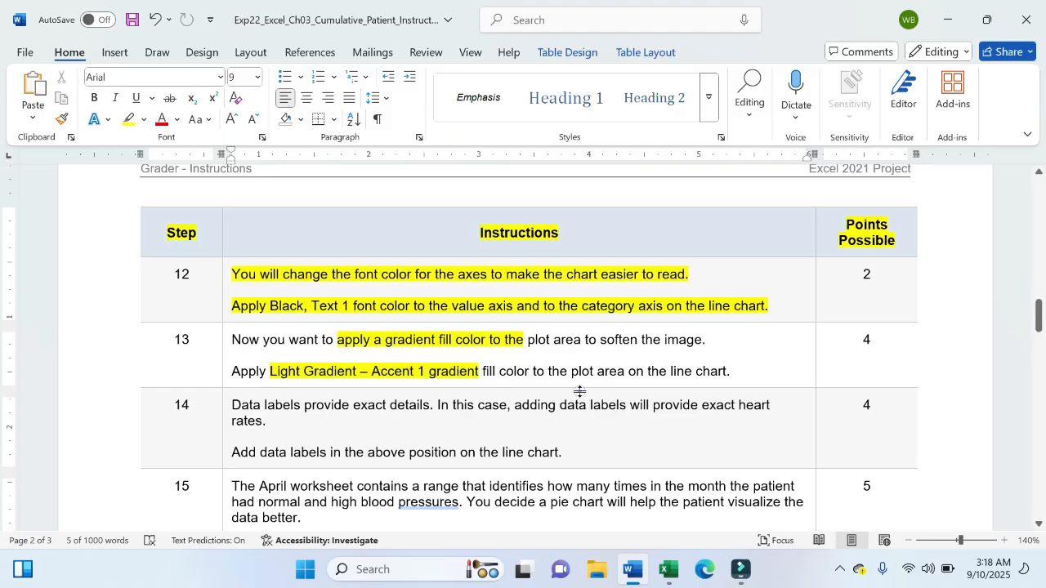
left_click(579, 390)
Return to Excel and apply the Light Gradient – Accent 1 preset gradient to the line chart's plot area.
left_click(668, 569)
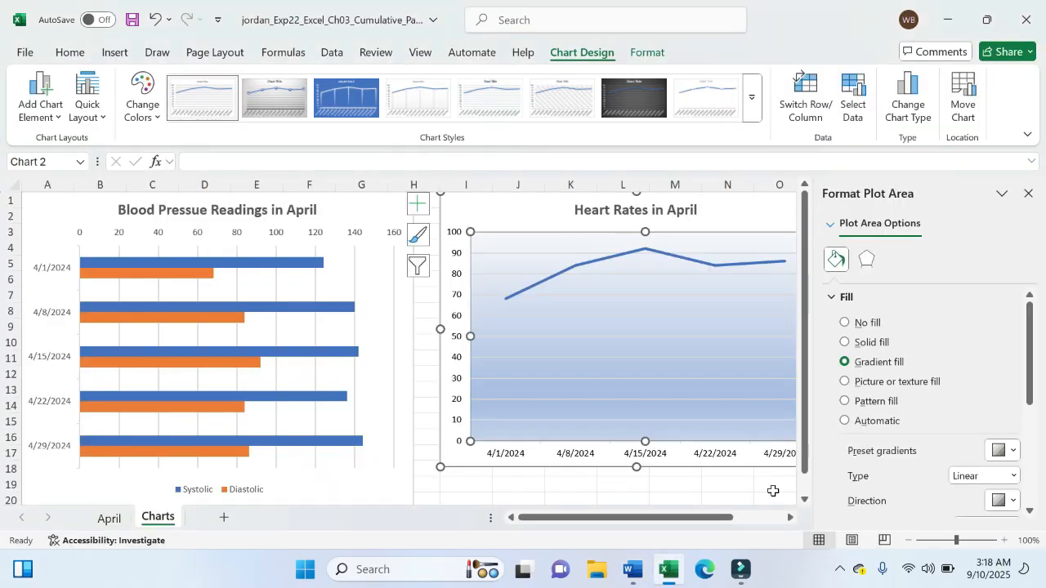
left_click(999, 451)
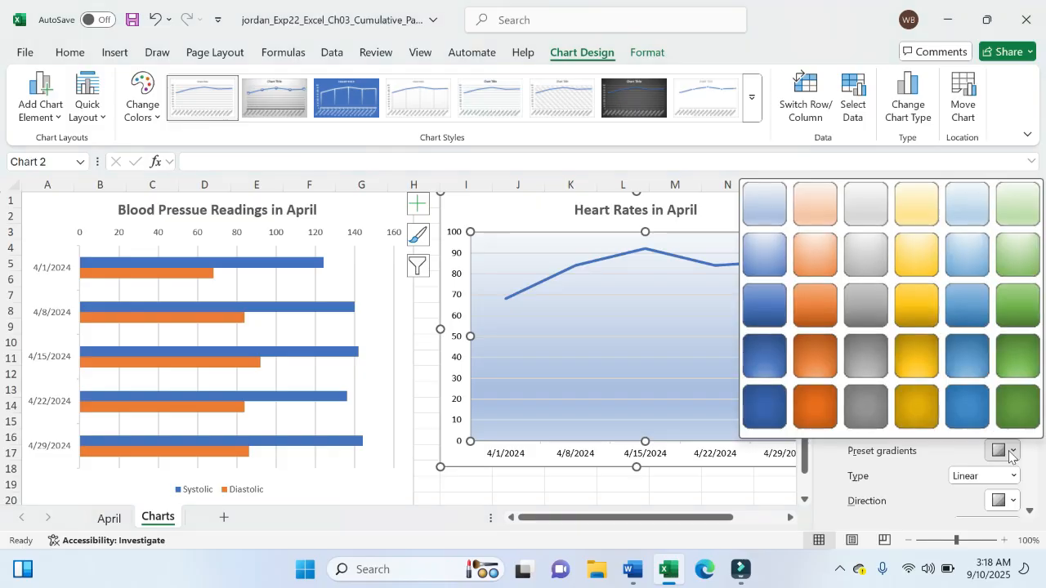
left_click(767, 203)
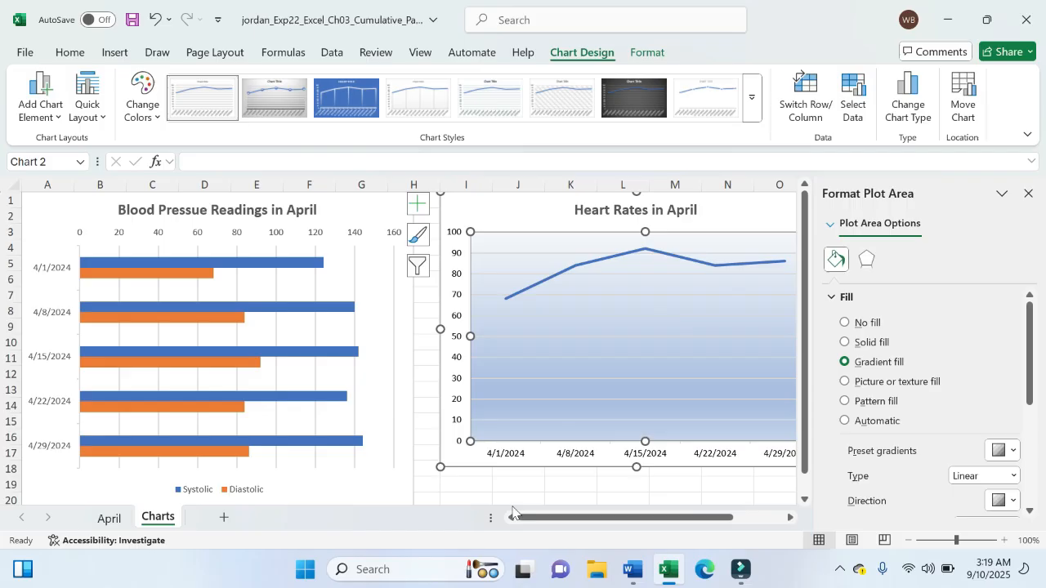
Switch to Word and highlight the entire text of instruction step 13 in yellow.
left_click(632, 577)
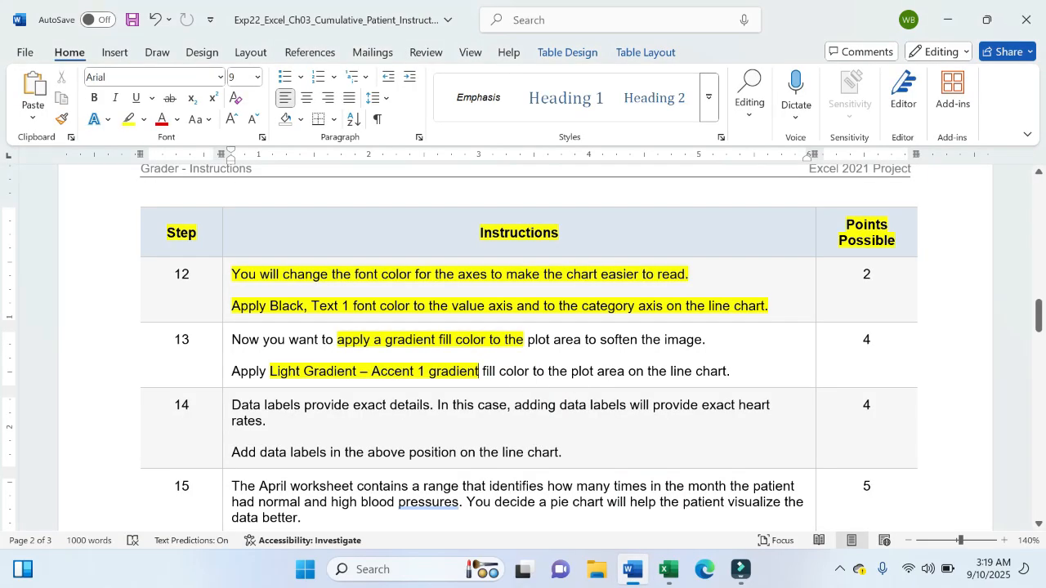
left_click_drag(232, 338, 732, 373)
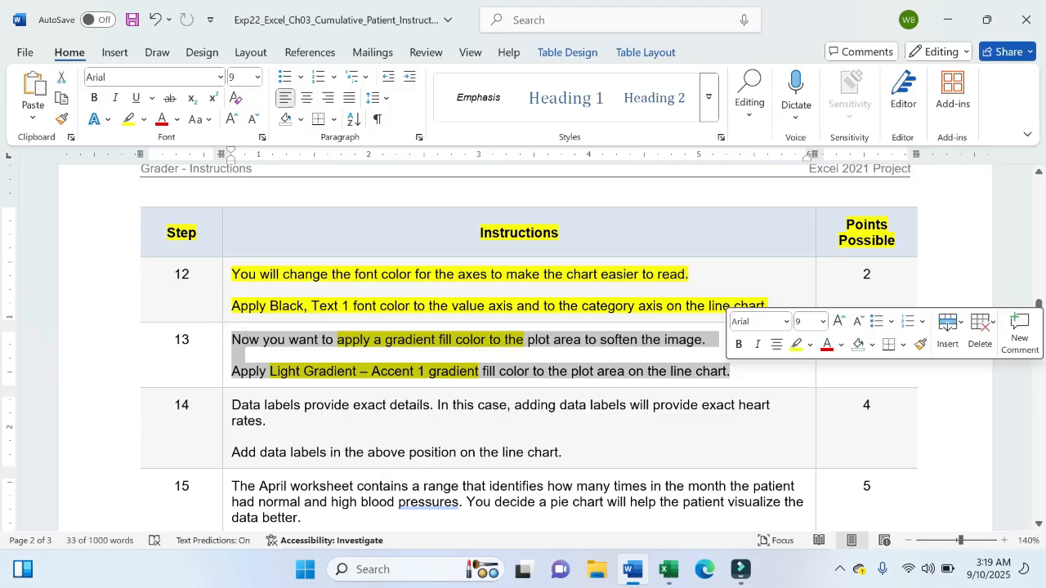
left_click(793, 344)
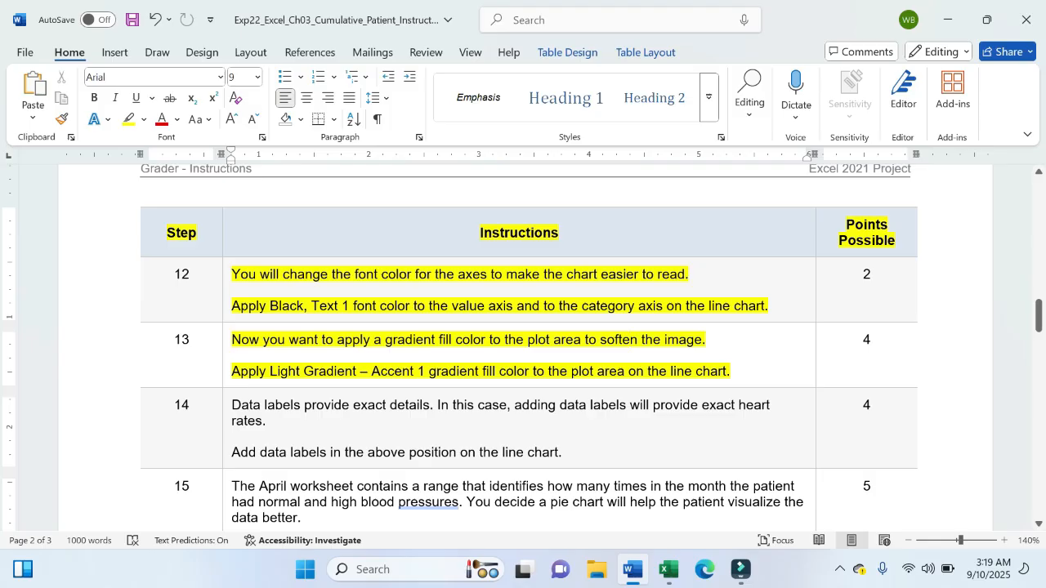
Highlight the sentence "Data labels provide exact details." in instruction step 14 in yellow.
scroll(630, 343, "down", 3)
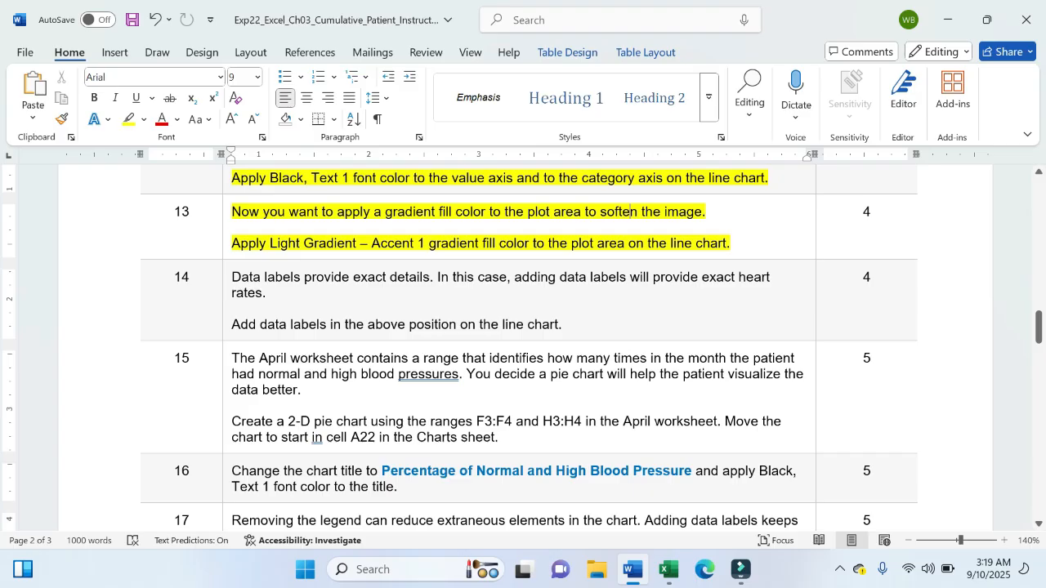
left_click(234, 276)
key("ctrl+shift+Right")
key("ctrl+shift+Right")
key("ctrl+shift+Right")
key("ctrl+shift+Right")
key("ctrl+shift+Right")
key("ctrl+shift+Right")
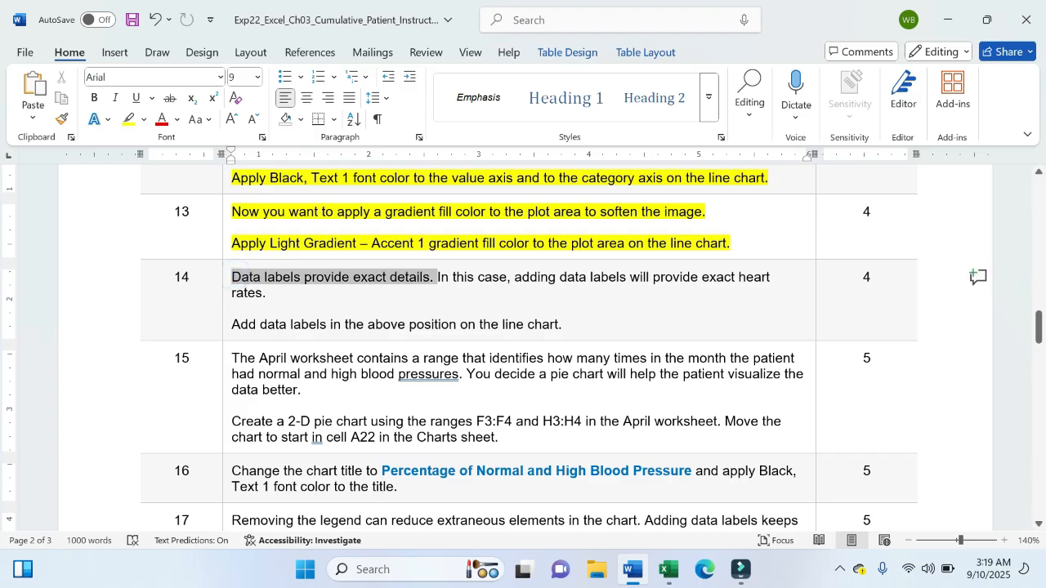
key("ctrl+shift+Left")
left_click(507, 255)
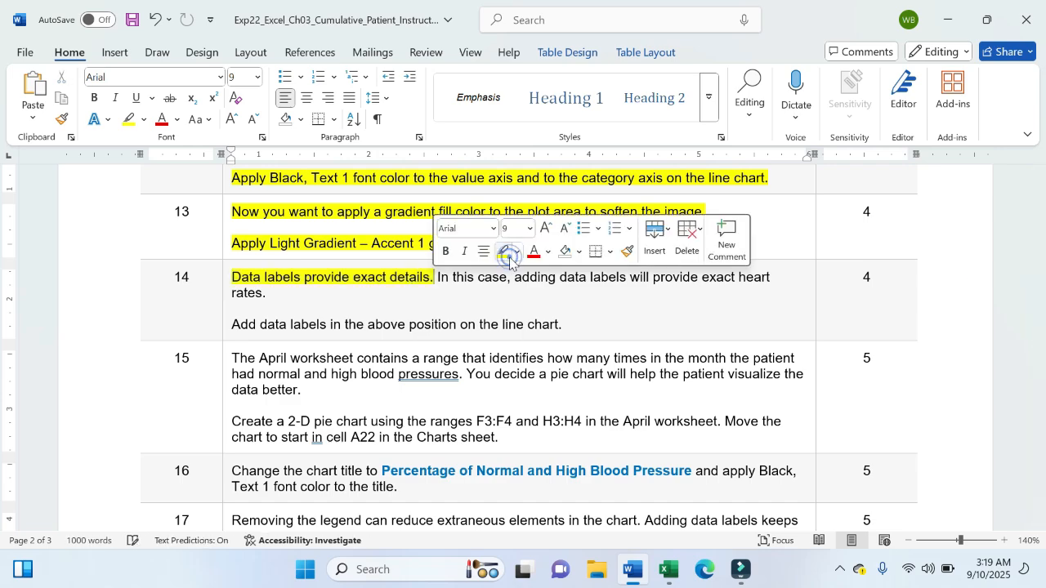
left_click(511, 279)
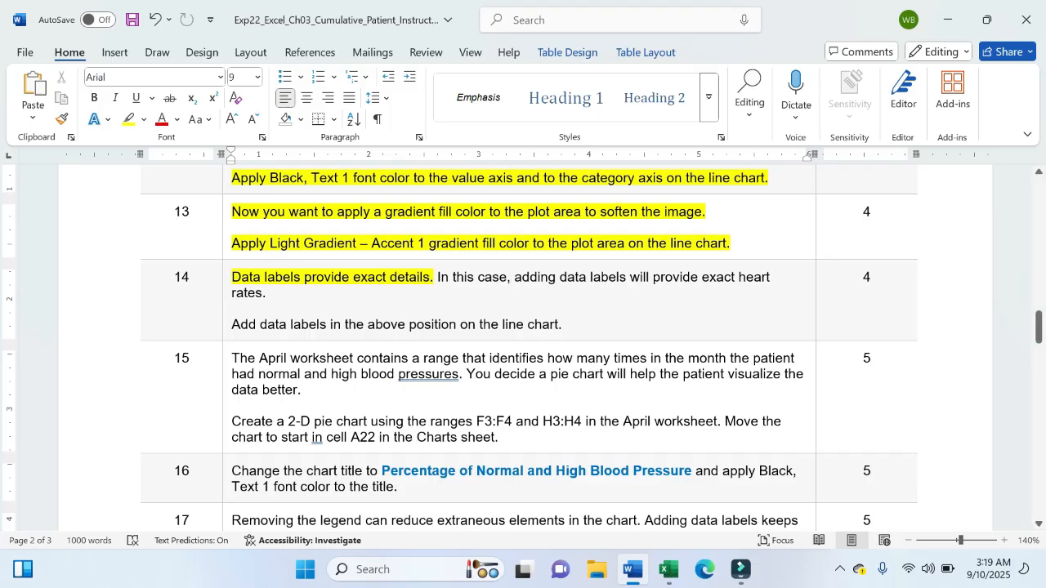
Return to Excel, close the plot area formatting options, and add data labels in the Above position to the Heart Rates in April line chart.
left_click(672, 577)
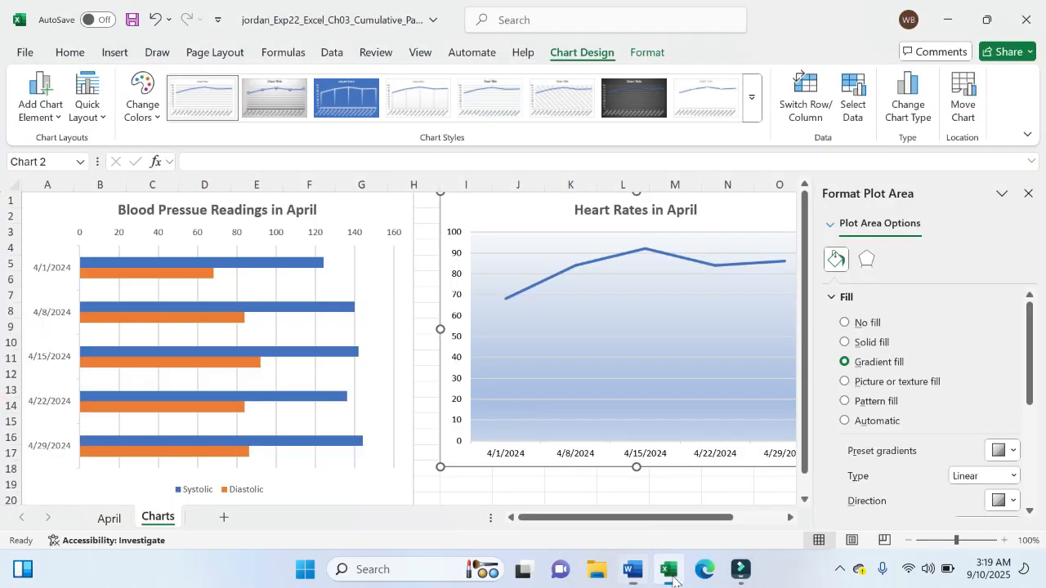
left_click(1029, 194)
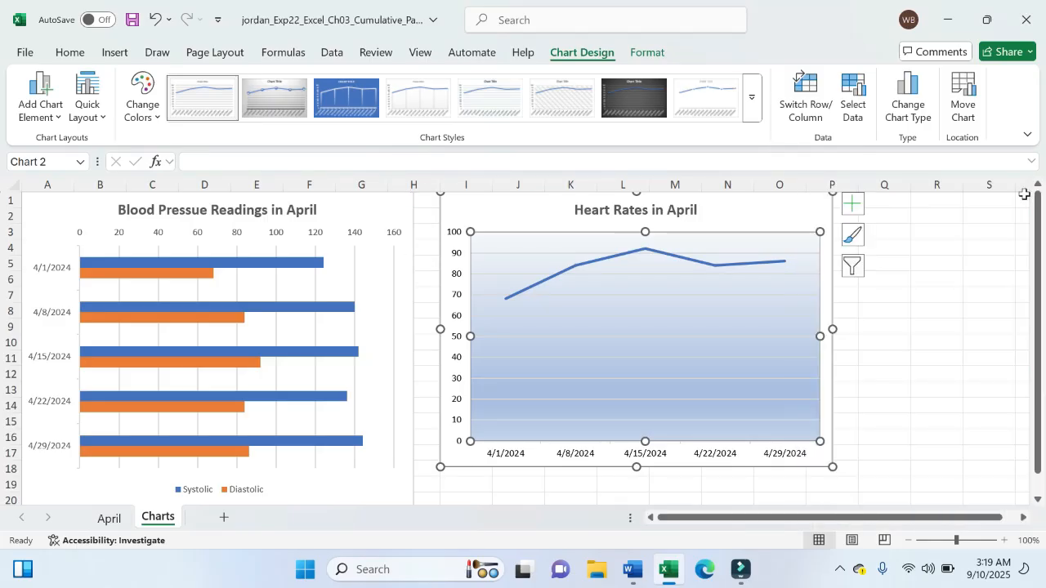
left_click(857, 211)
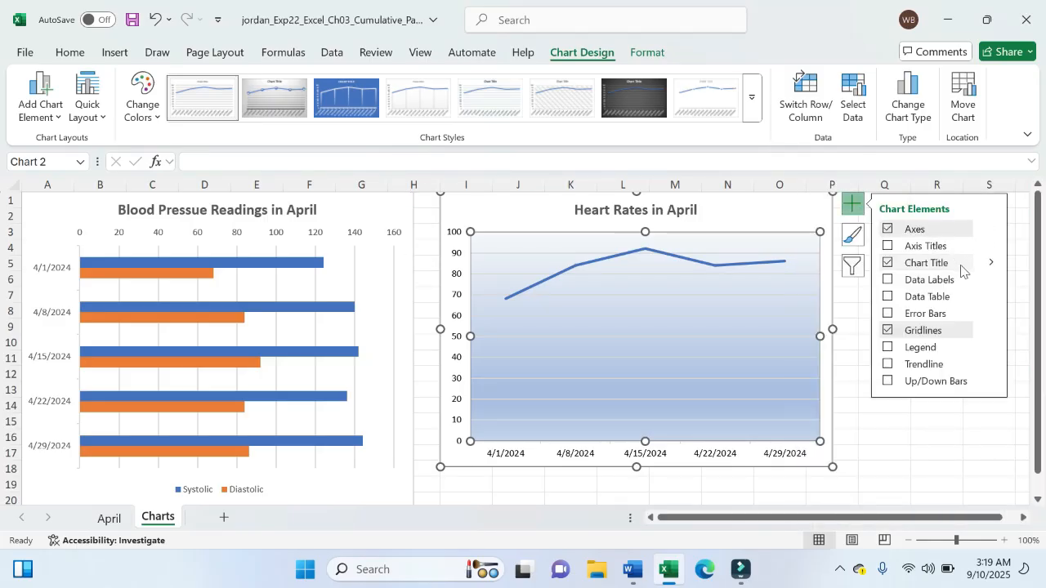
mouse_move(986, 282)
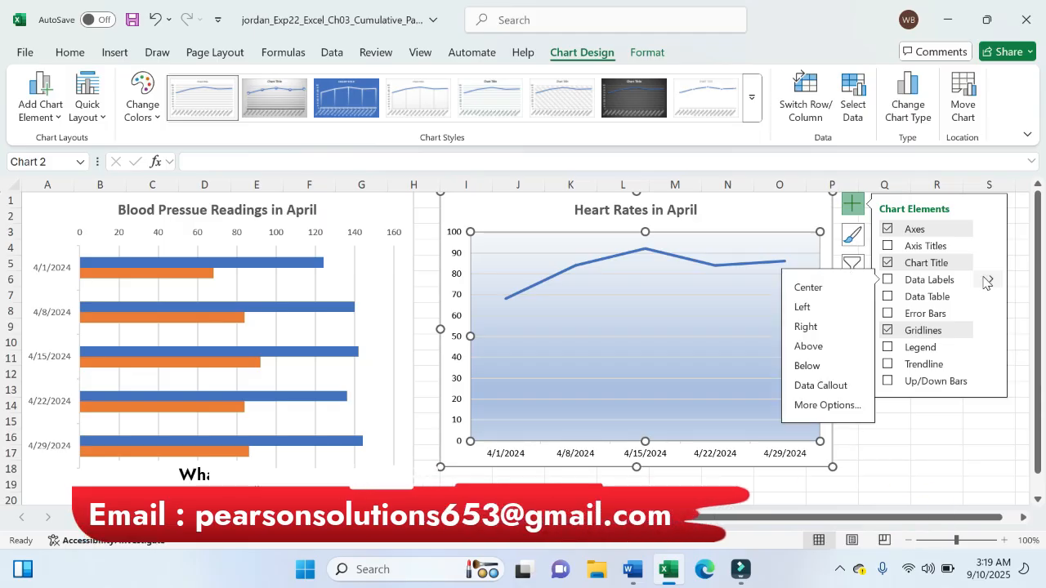
left_click(816, 347)
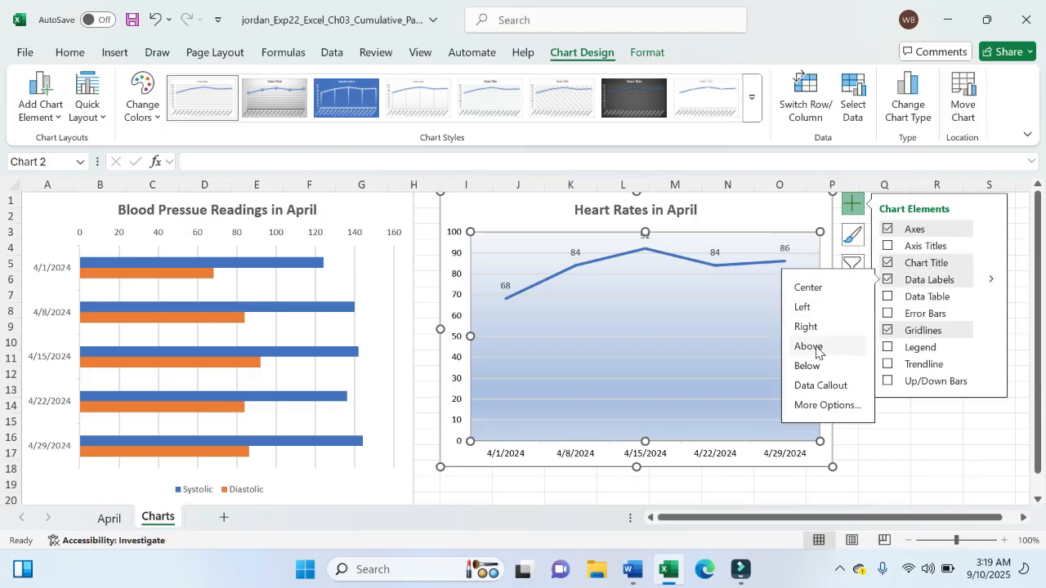
left_click(917, 451)
left_click(788, 211)
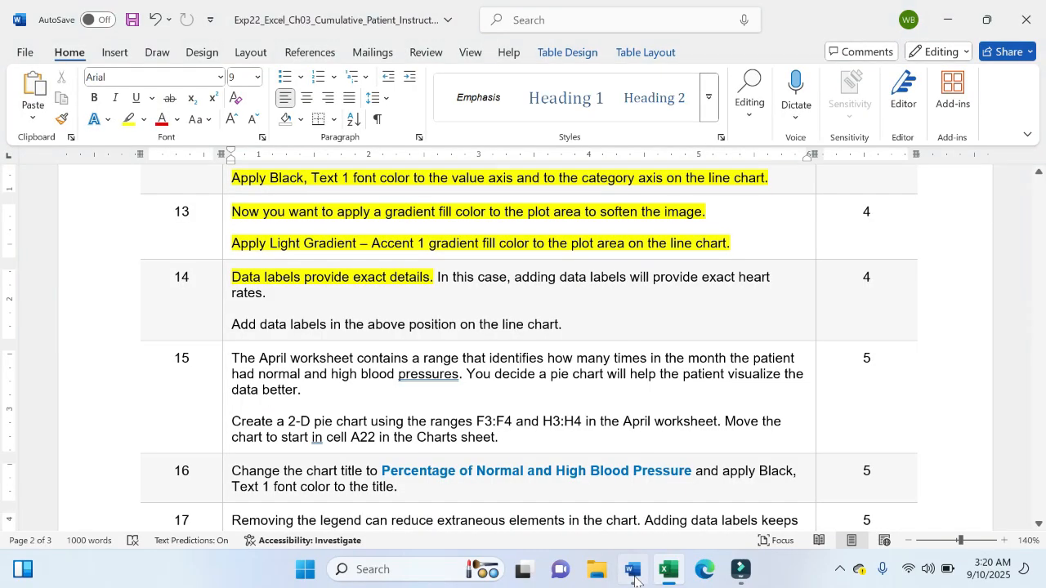
Switch to Word and highlight the entire text of instruction step 14 in yellow.
left_click(634, 574)
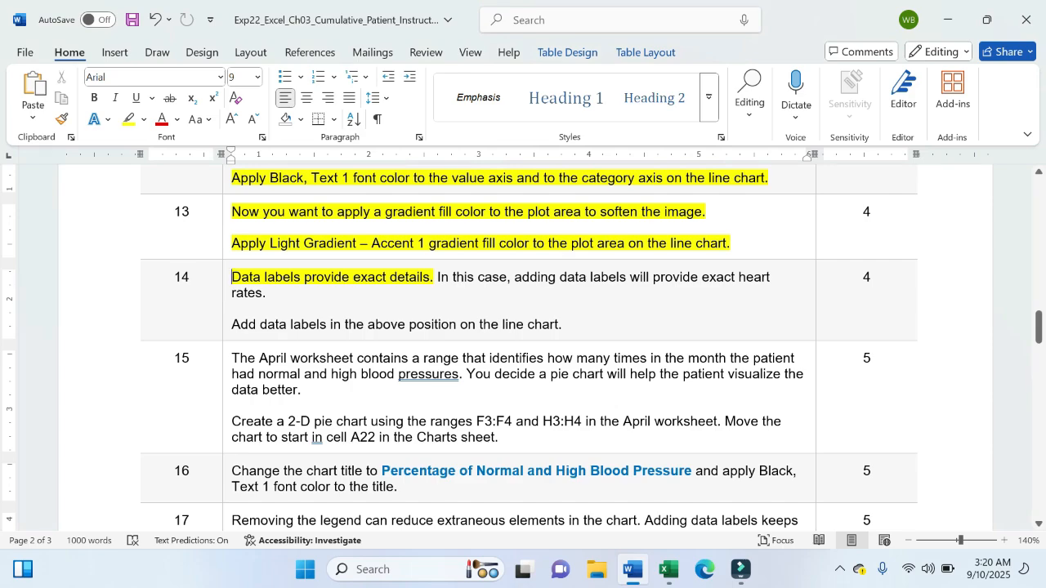
left_click(232, 277)
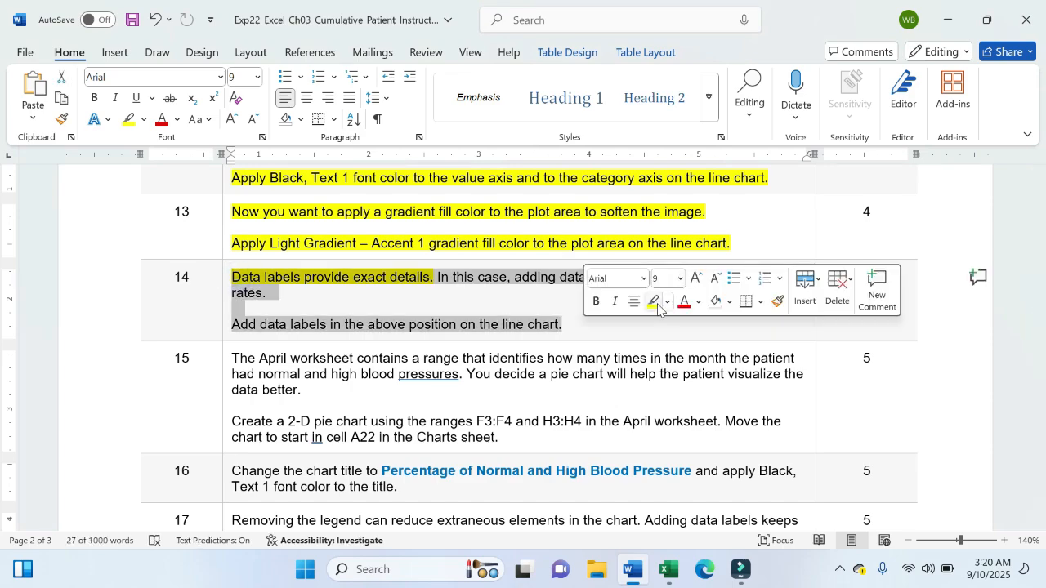
left_click(654, 303)
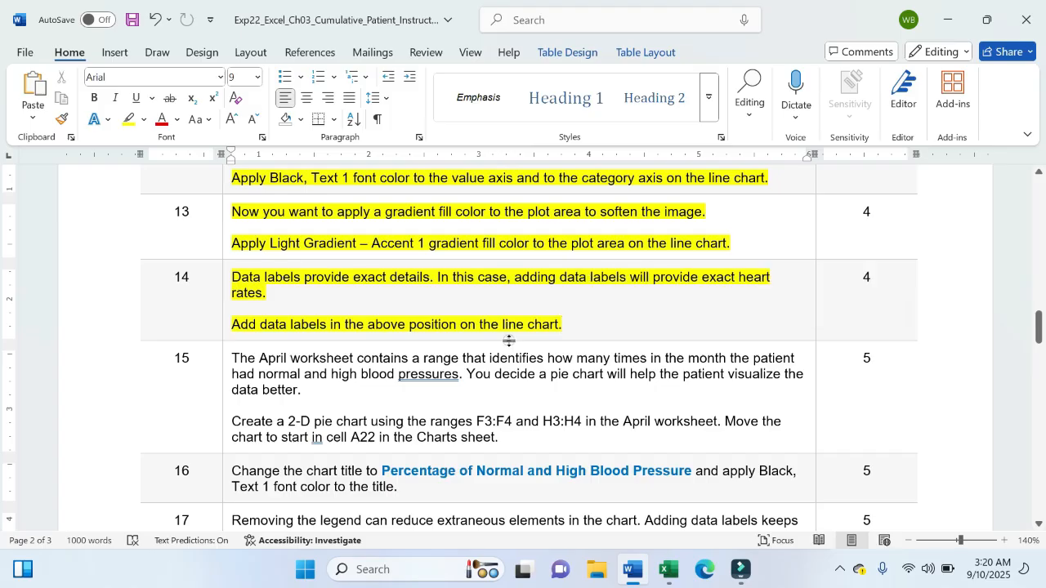
scroll(534, 369, "down", 3)
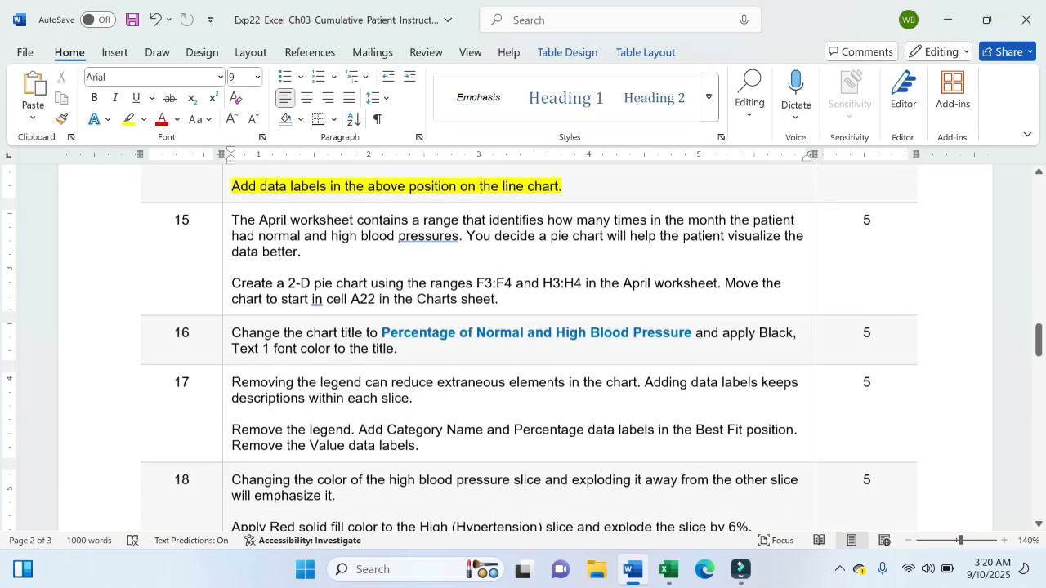
scroll(523, 348, "up", 2)
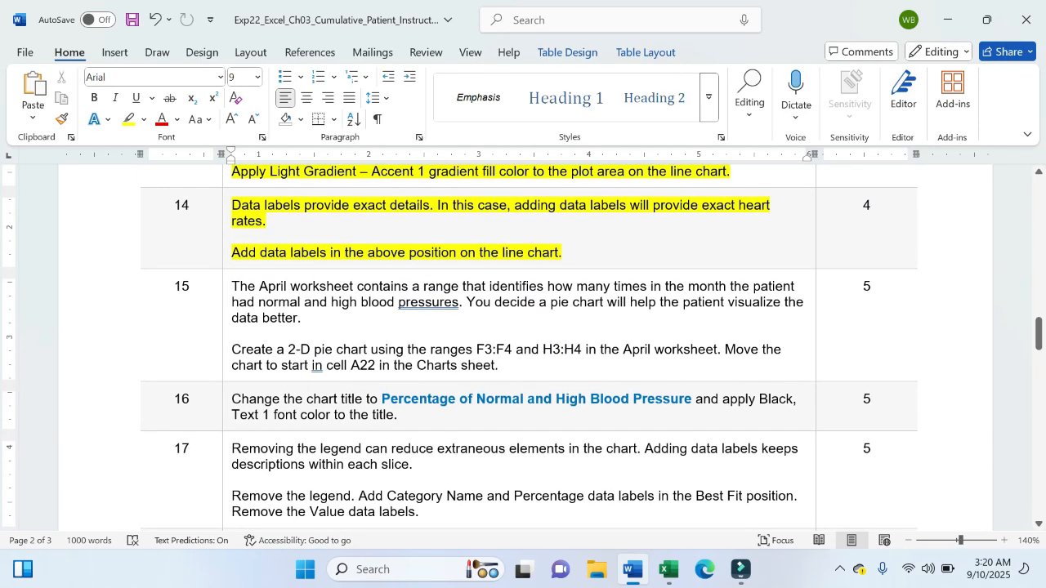
scroll(535, 302, "up", 5)
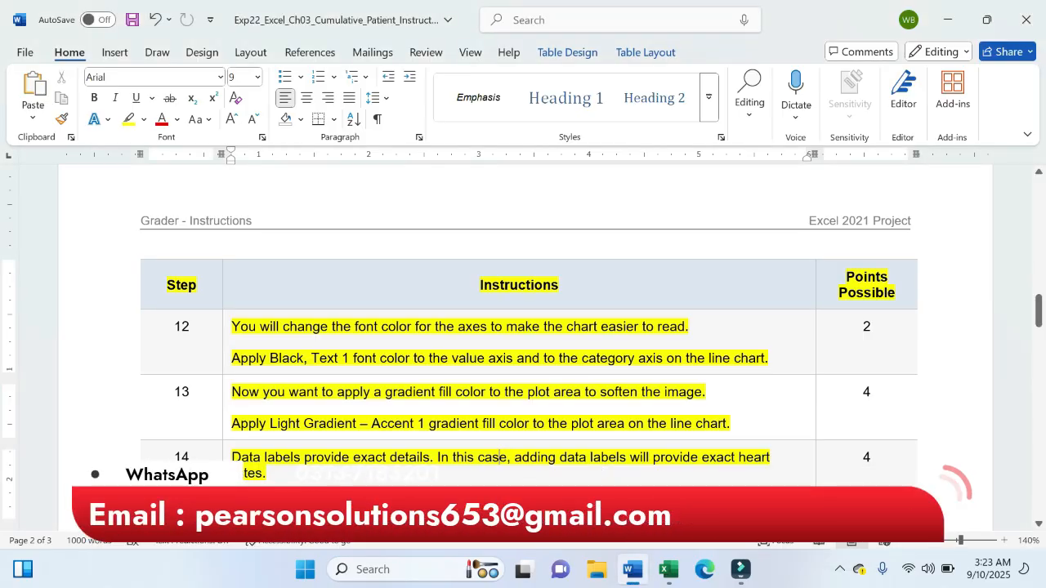
scroll(499, 457, "up", 4)
scroll(523, 343, "up", 15)
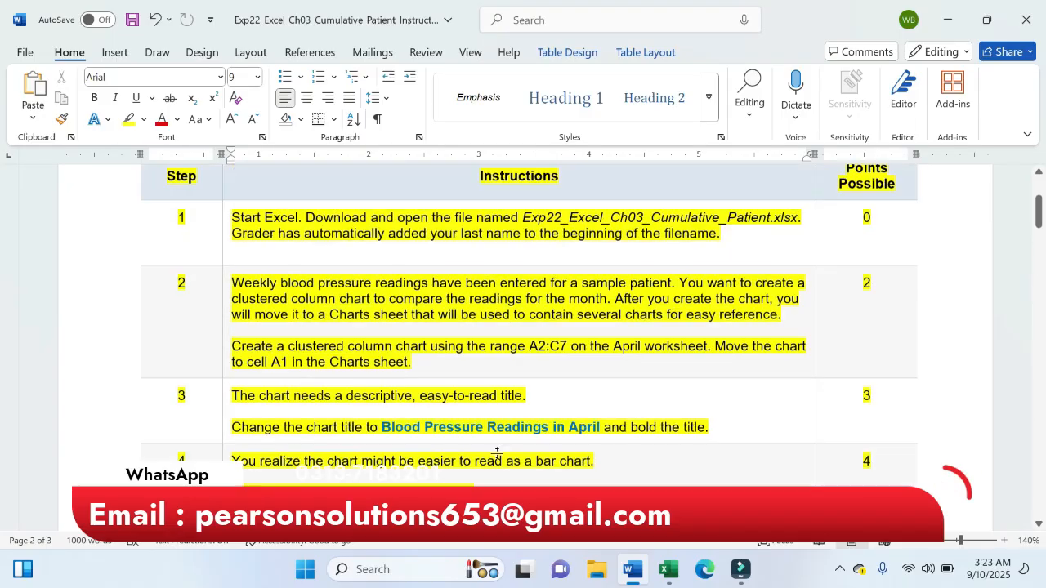